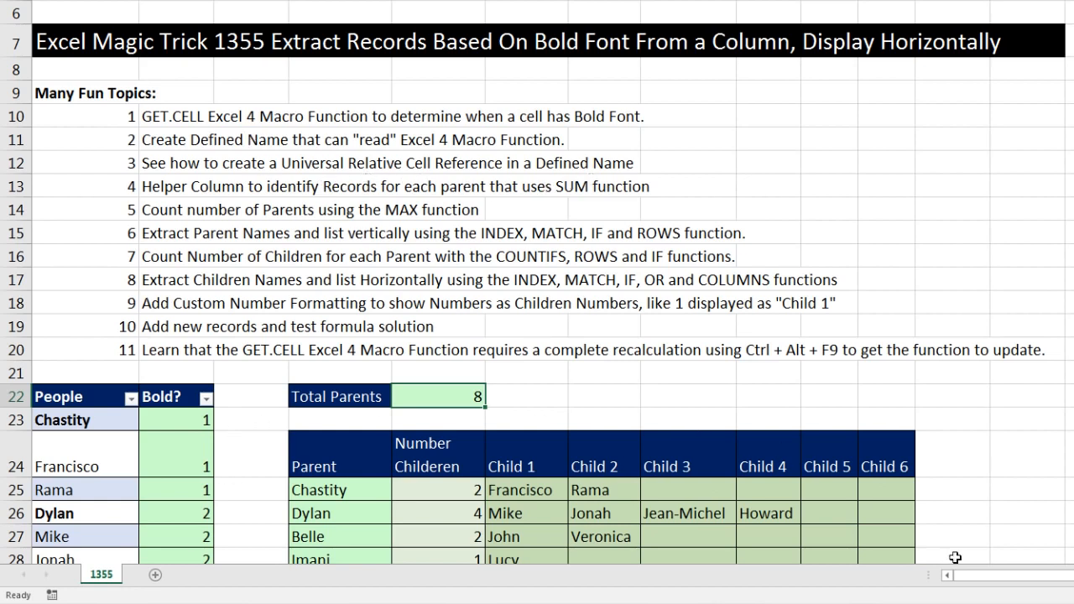
Examine how bold parent names and their children in the People column correspond to the finished horizontal table
{"action": "scroll", "coordinate": [537, 336], "scroll_direction": "down", "scroll_amount": 7}
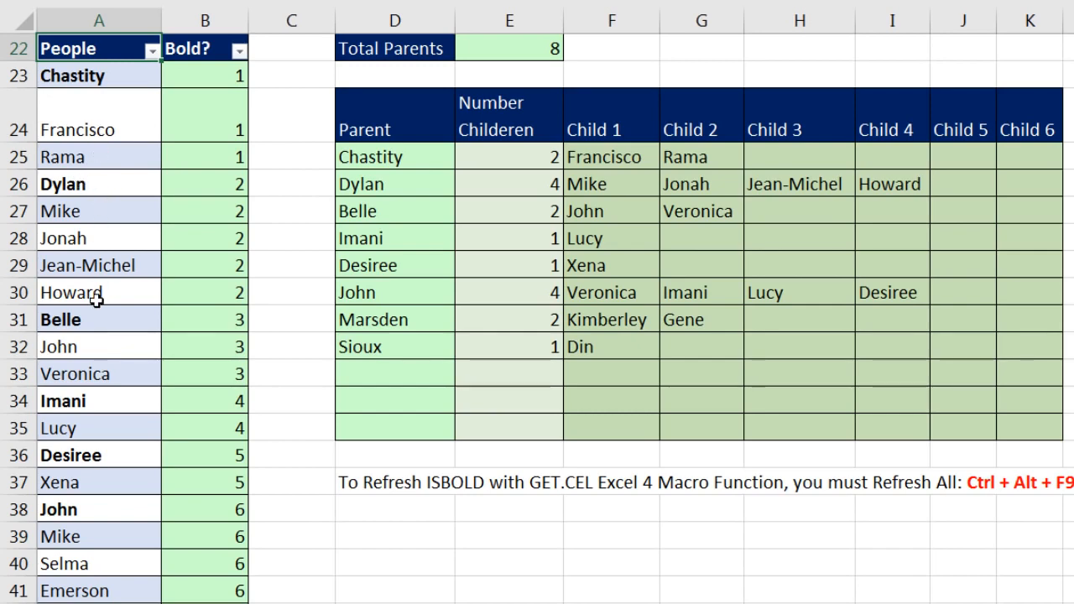
{"action": "left_click", "coordinate": [90, 78]}
{"action": "left_click", "coordinate": [100, 134]}
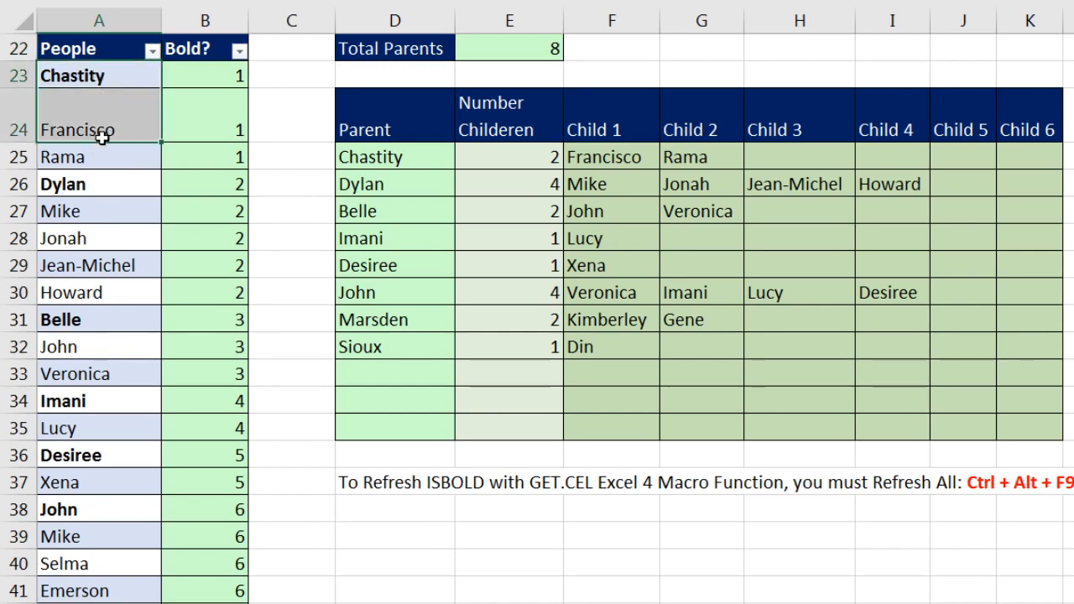
{"action": "left_click_drag", "start_coordinate": [101, 137], "coordinate": [104, 154]}
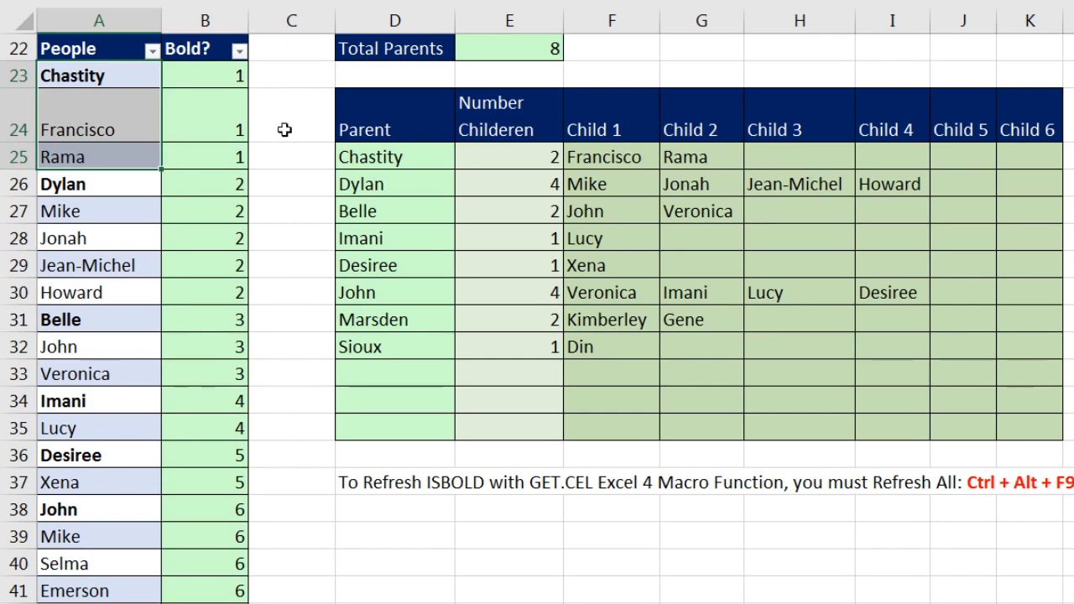
{"action": "left_click_drag", "start_coordinate": [98, 188], "coordinate": [126, 293]}
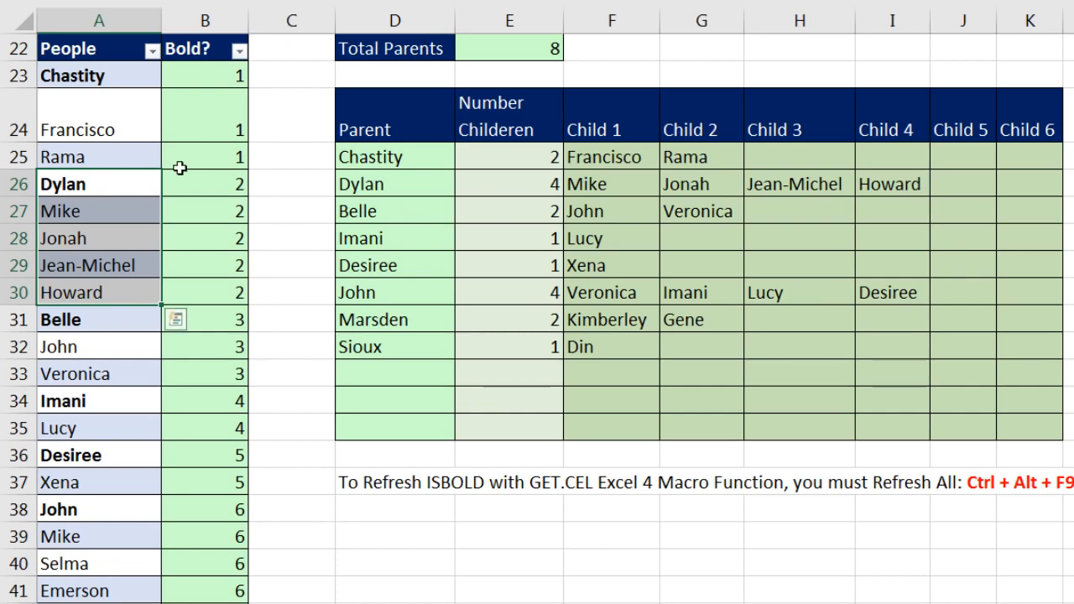
{"action": "left_click", "coordinate": [132, 184]}
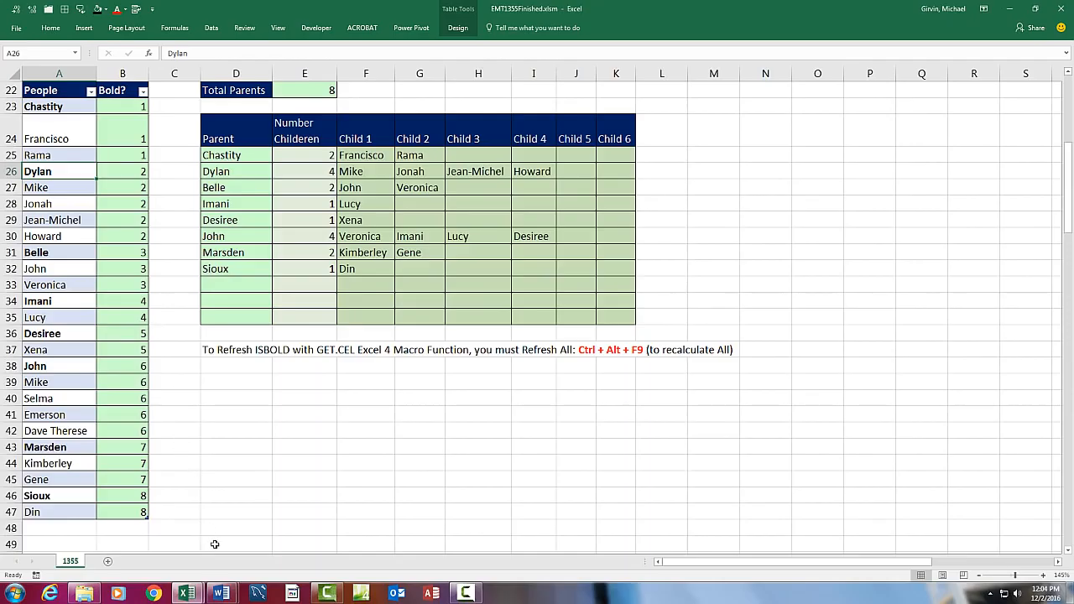
Switch to the EMT1355Start workbook
{"action": "mouse_move", "coordinate": [187, 593]}
{"action": "left_click", "coordinate": [126, 516]}
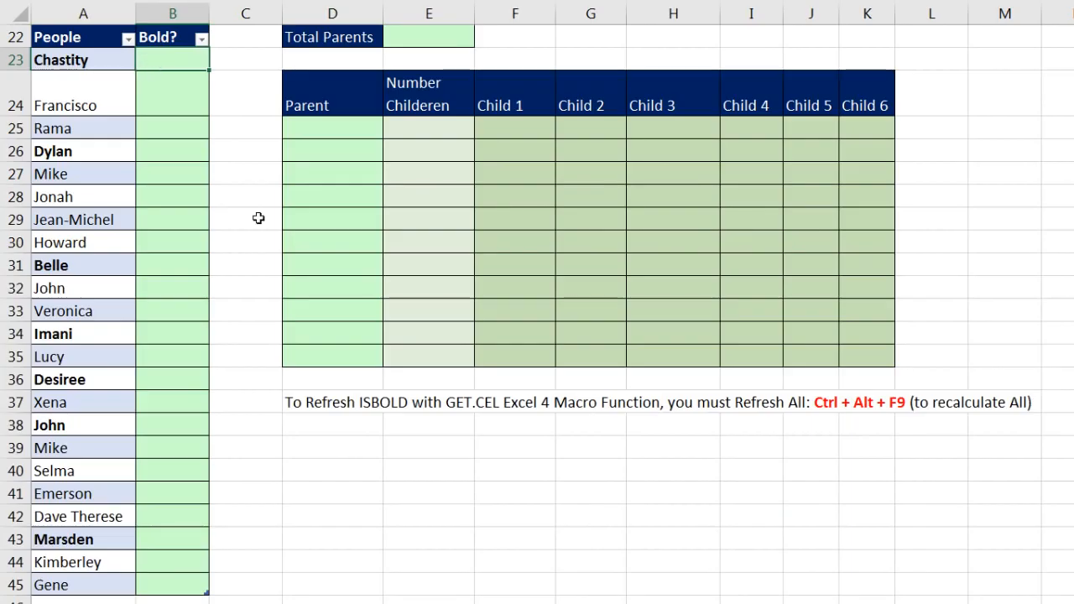
{"action": "type", "text": "=GET."}
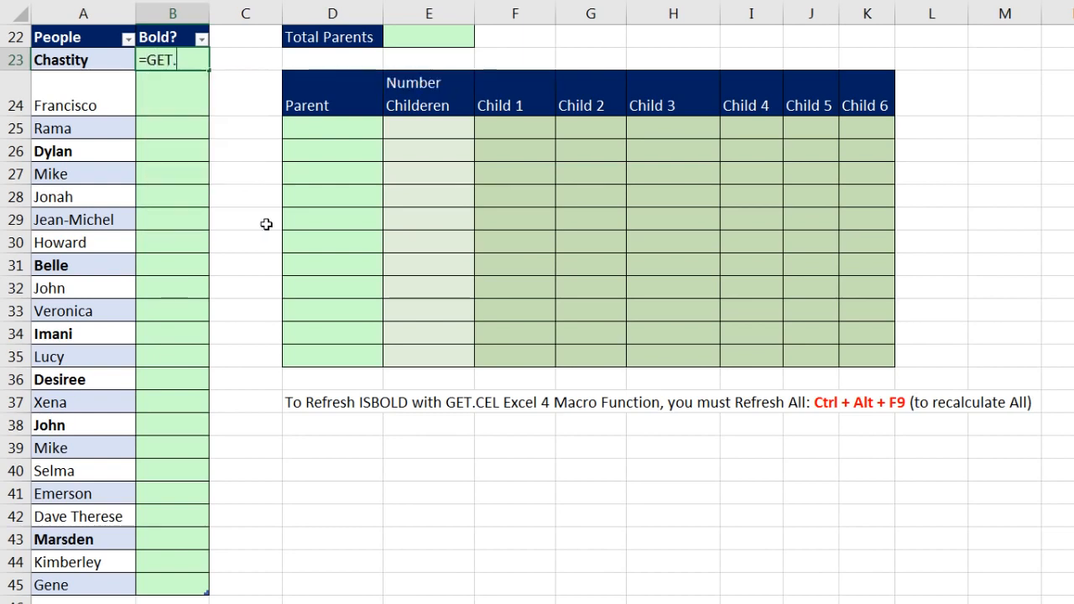
{"action": "type", "text": "CELL("}
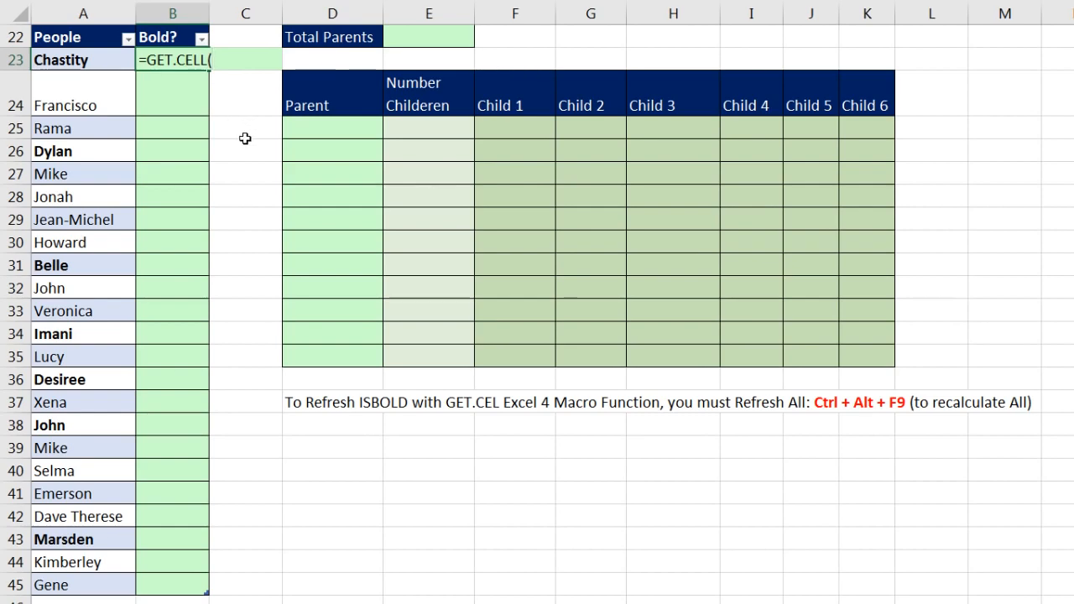
{"action": "key", "text": "Escape"}
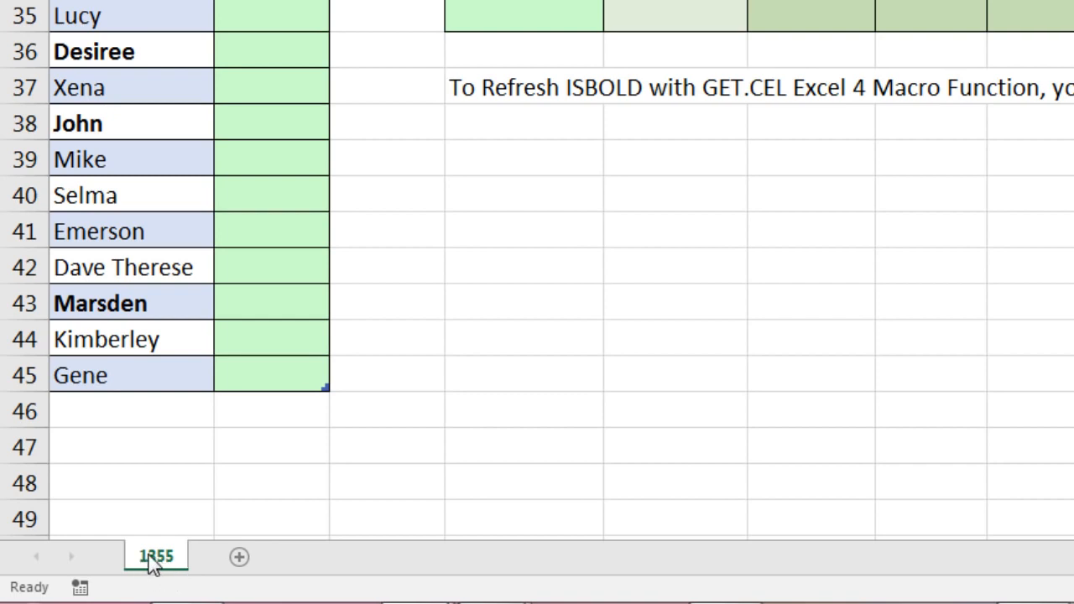
View the sheet types available for insertion, including MS Excel 4.0 Macro, and close the dialog without inserting one
{"action": "right_click", "coordinate": [151, 561]}
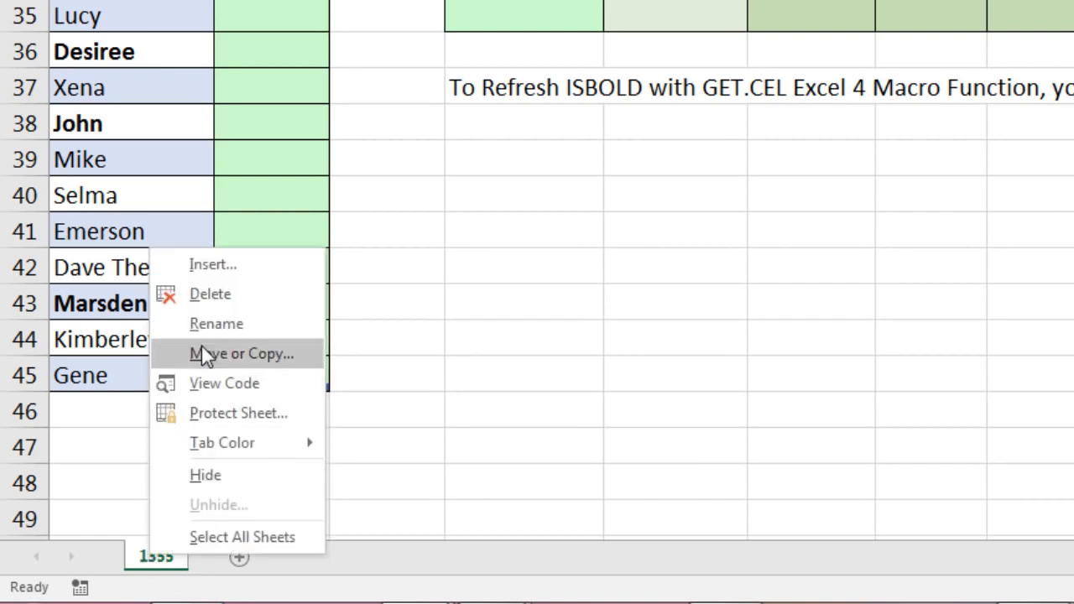
{"action": "left_click", "coordinate": [217, 277]}
{"action": "left_click_drag", "start_coordinate": [362, 63], "coordinate": [629, 45]}
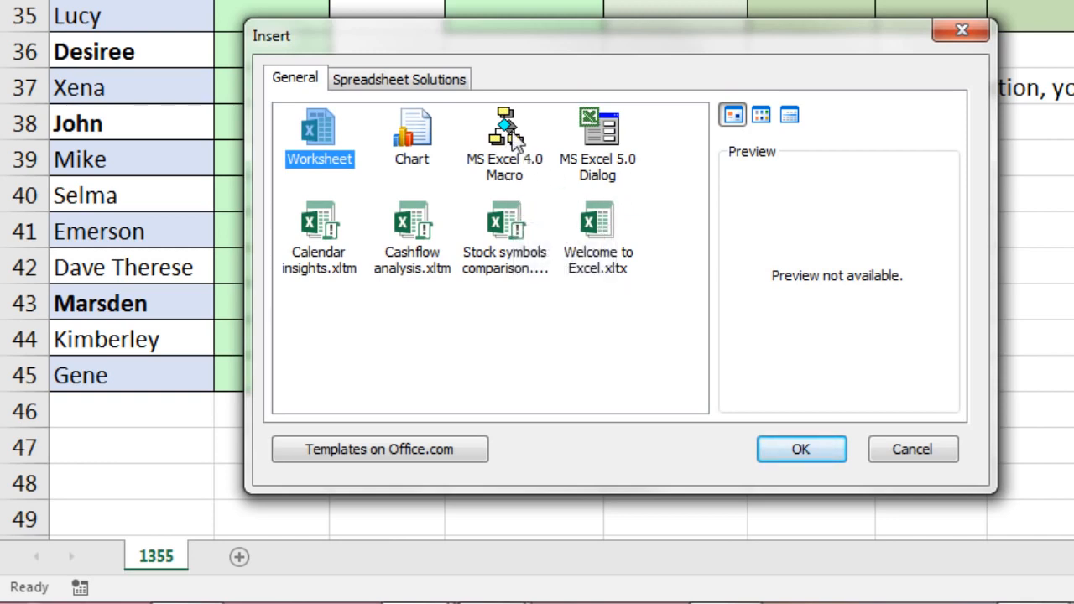
{"action": "key", "text": "Escape"}
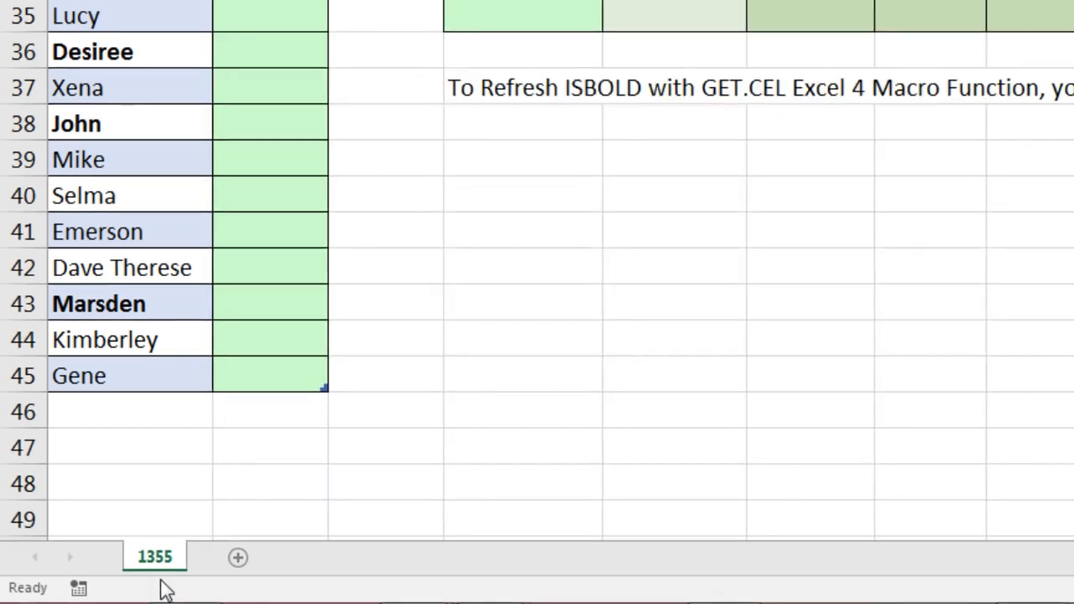
Insert an Excel 4.0 macro sheet and enter "Name" in bold in cell A1
{"action": "key", "text": "ctrl+F11"}
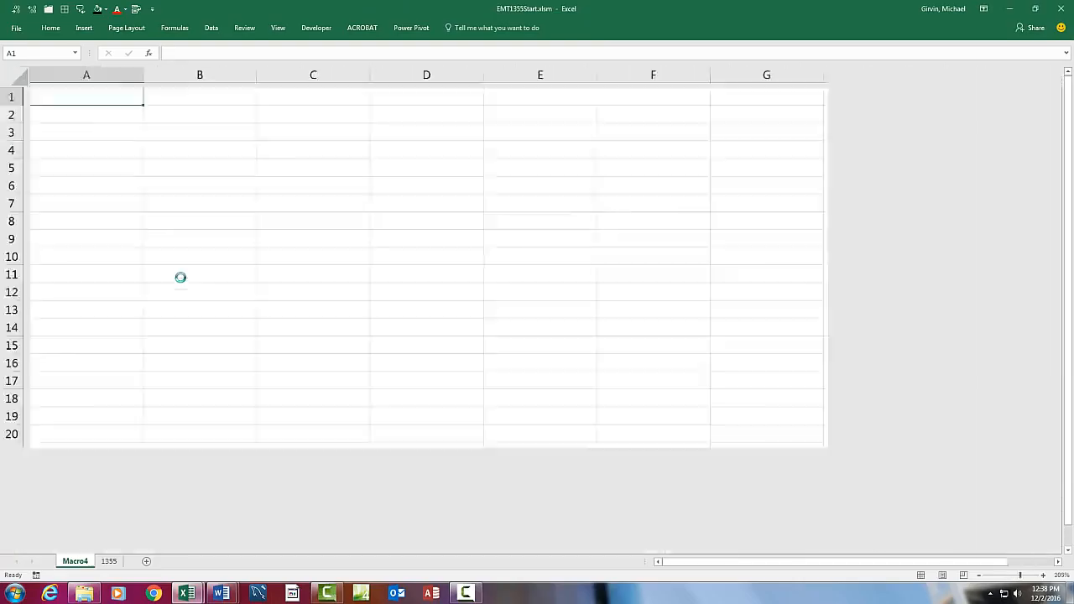
{"action": "scroll", "coordinate": [180, 276], "scroll_direction": "up", "scroll_amount": 5}
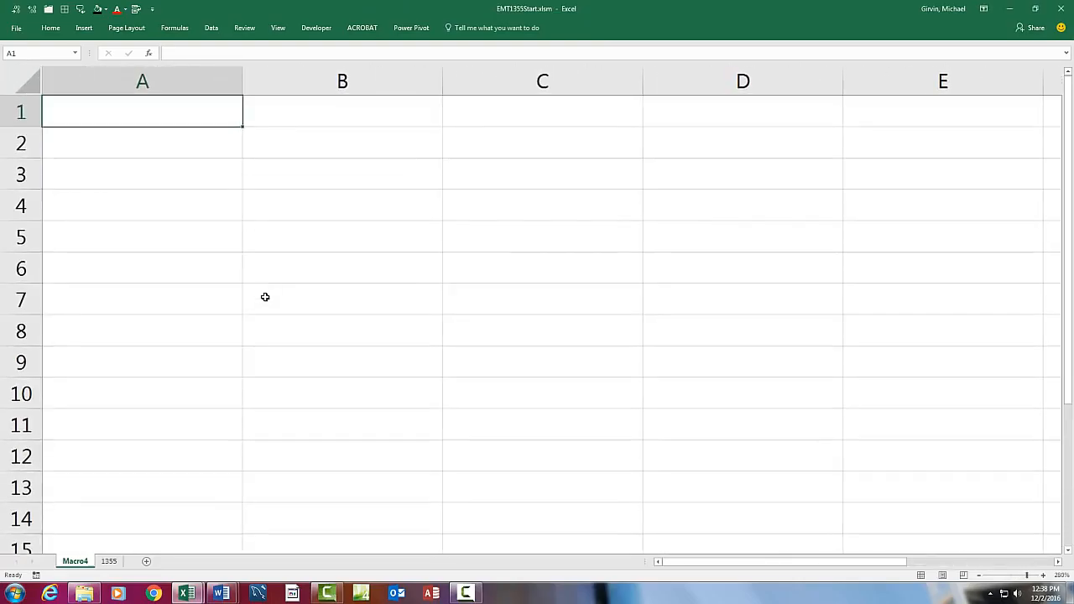
{"action": "type", "text": "Name"}
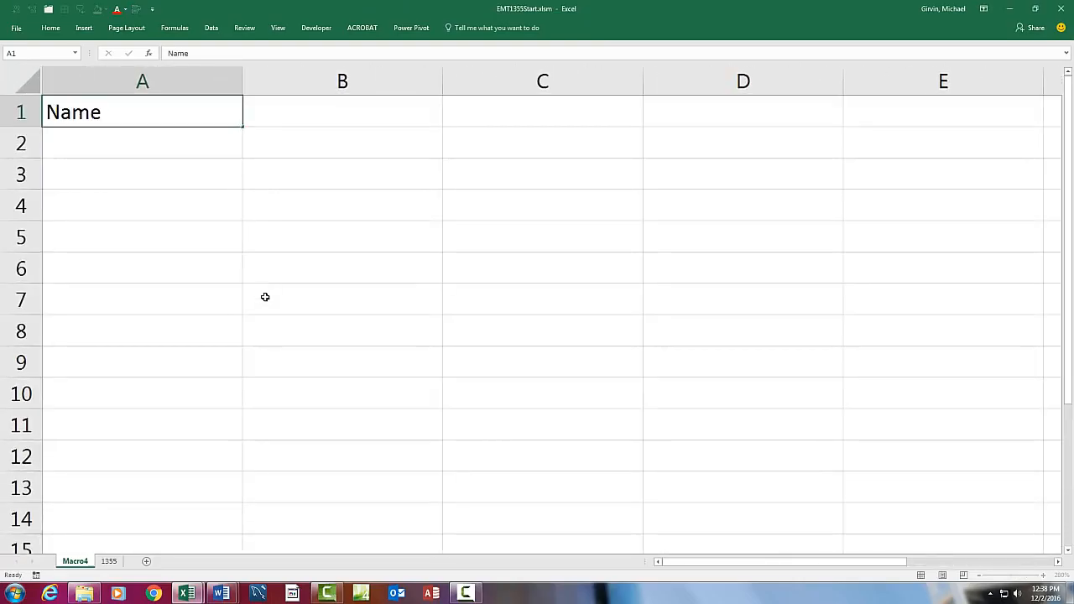
{"action": "key", "text": "ctrl+Return"}
{"action": "key", "text": "ctrl+b"}
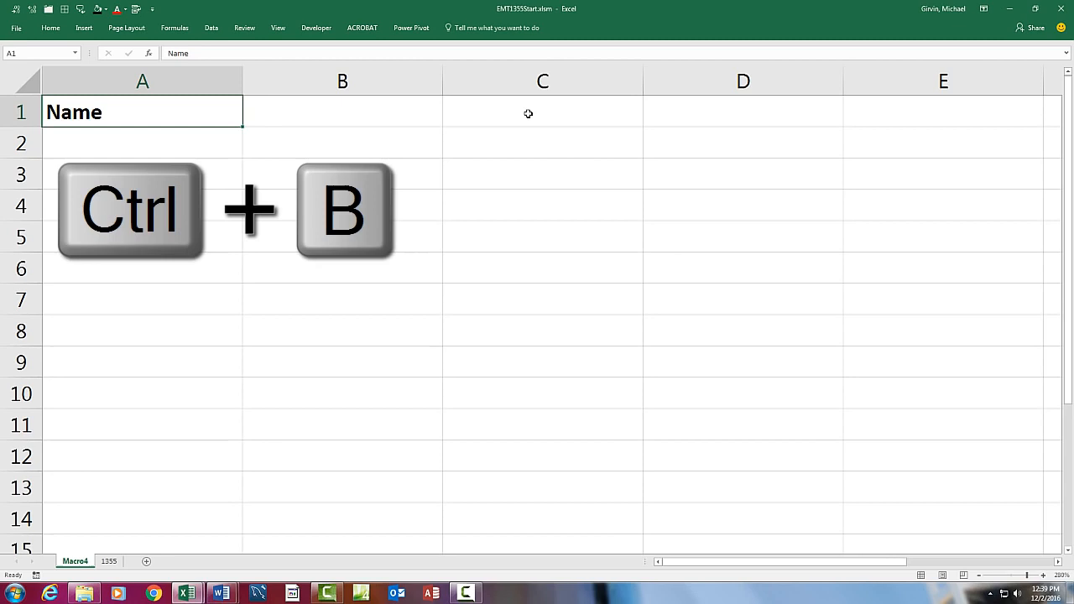
Enter the formula =GET.CELL(20,A1) in cell B1 of the macro sheet
{"action": "left_click", "coordinate": [408, 107]}
{"action": "type", "text": "=GE"}
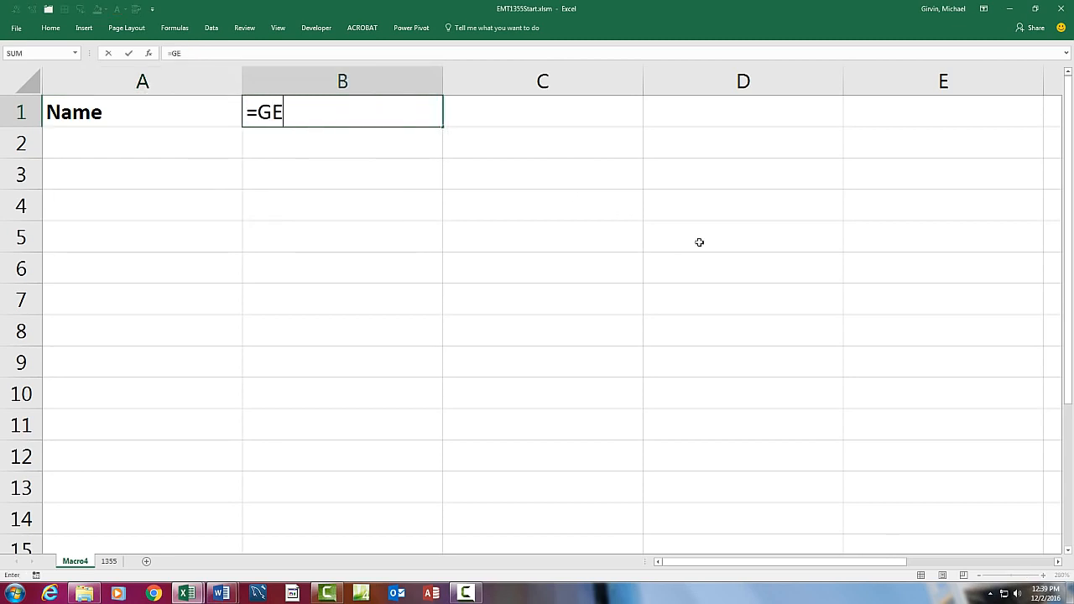
{"action": "type", "text": "T.CELL("}
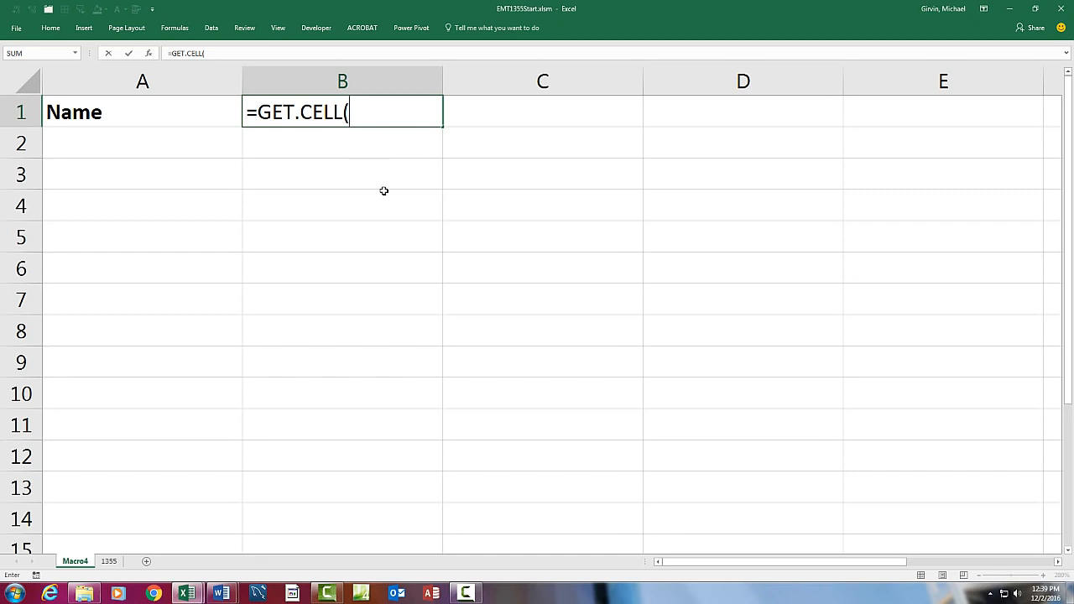
{"action": "type", "text": "20,"}
{"action": "key", "text": "Left"}
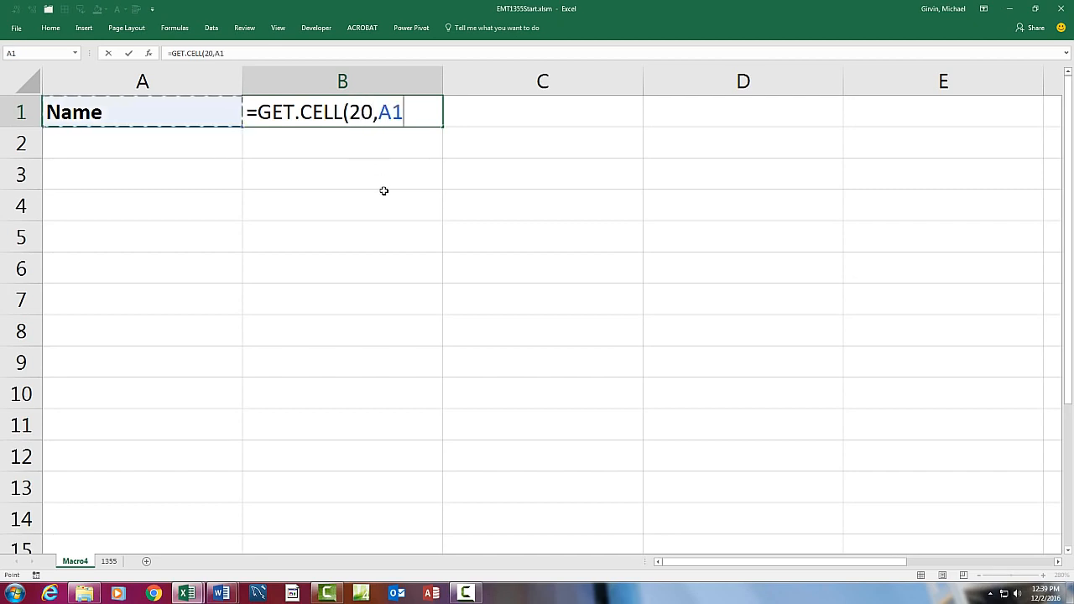
{"action": "type", "text": ")"}
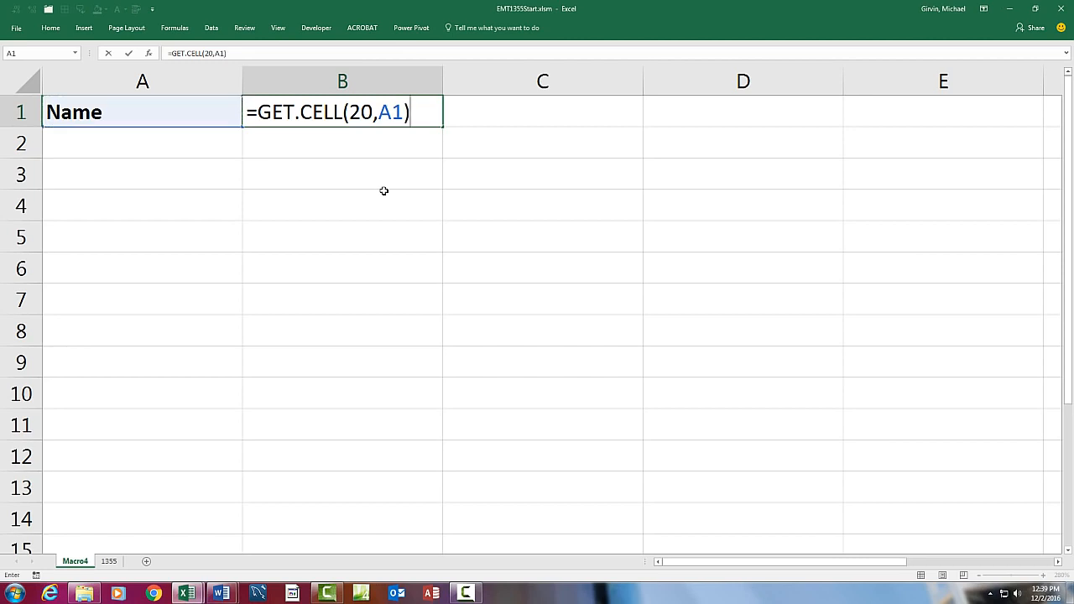
{"action": "key", "text": "ctrl+Return"}
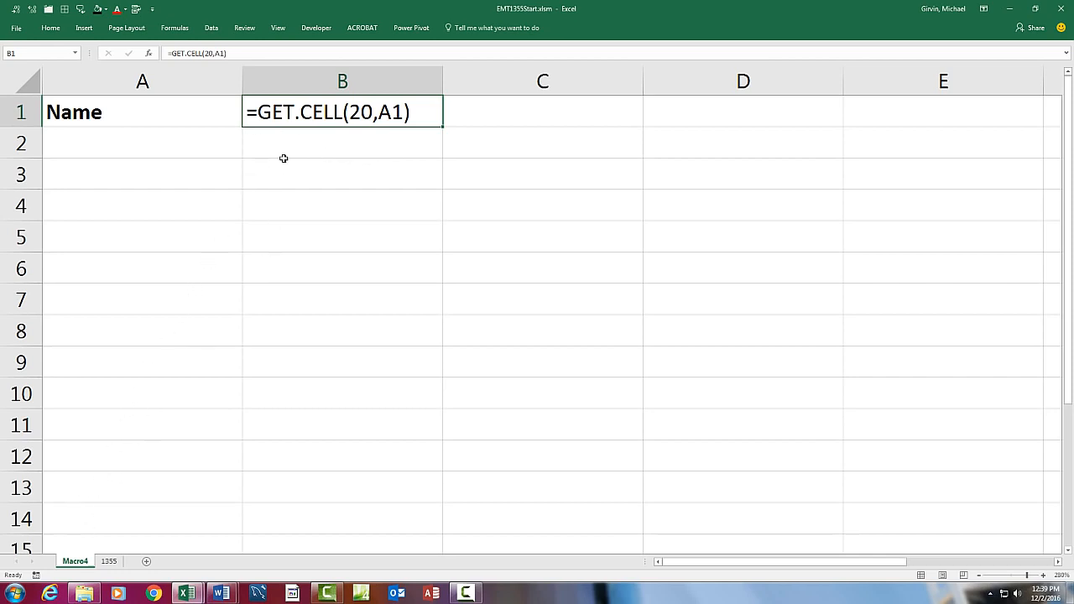
Turn off Show Formulas on the macro sheet so that cell B1 displays its result
{"action": "left_click", "coordinate": [166, 31]}
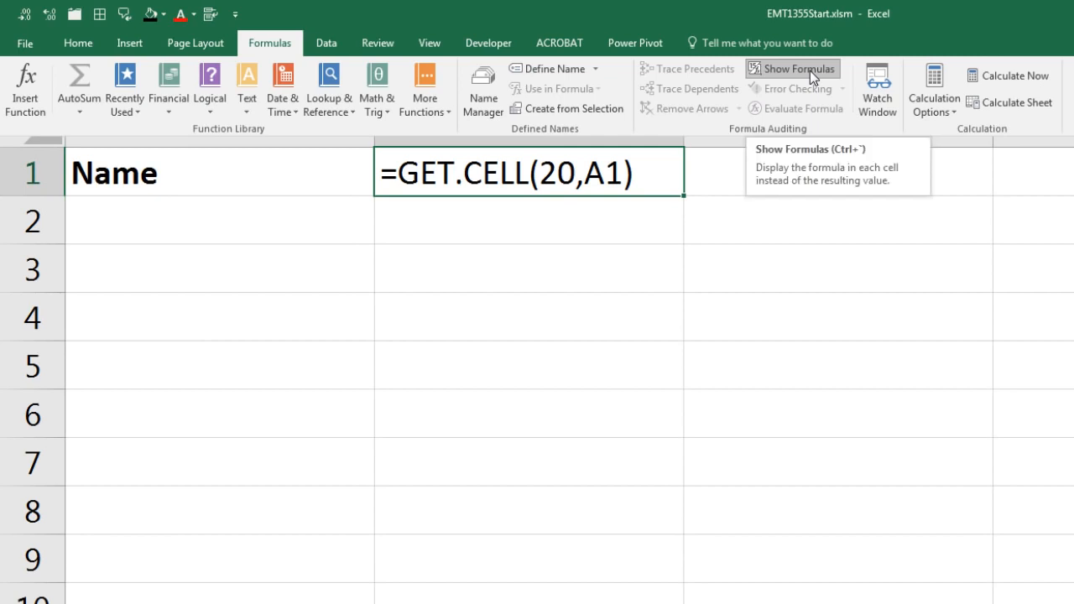
{"action": "left_click", "coordinate": [631, 373]}
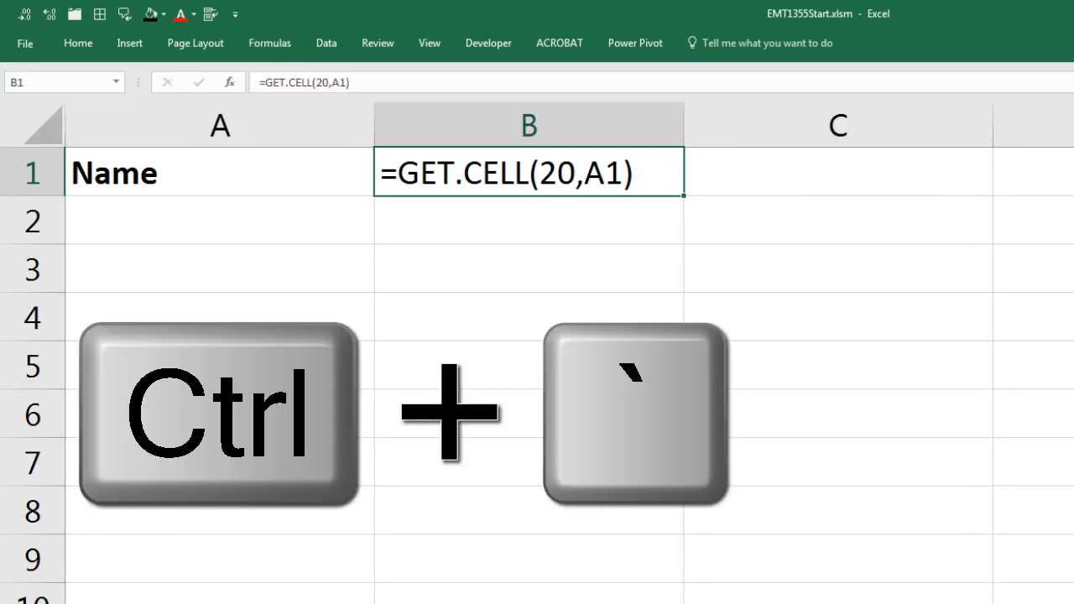
{"action": "key", "text": "ctrl+grave"}
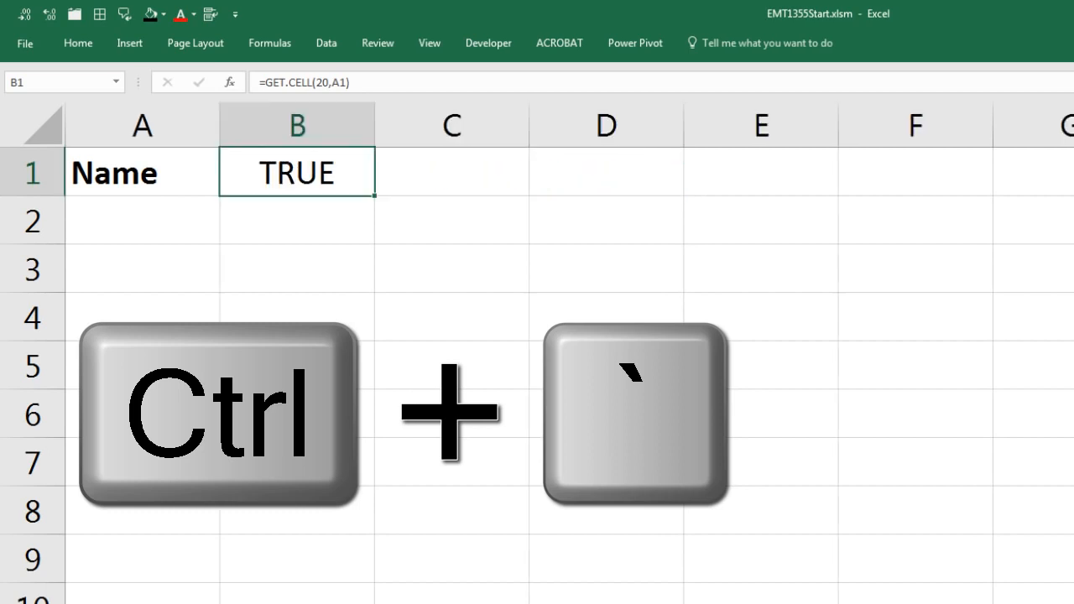
{"action": "key", "text": "ctrl+grave"}
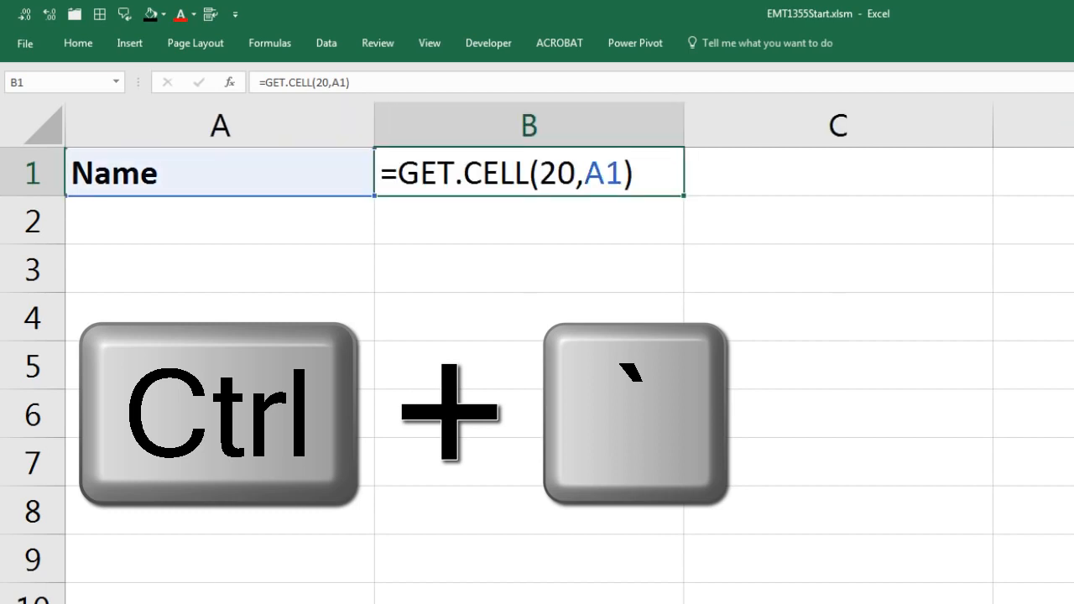
{"action": "key", "text": "ctrl+grave"}
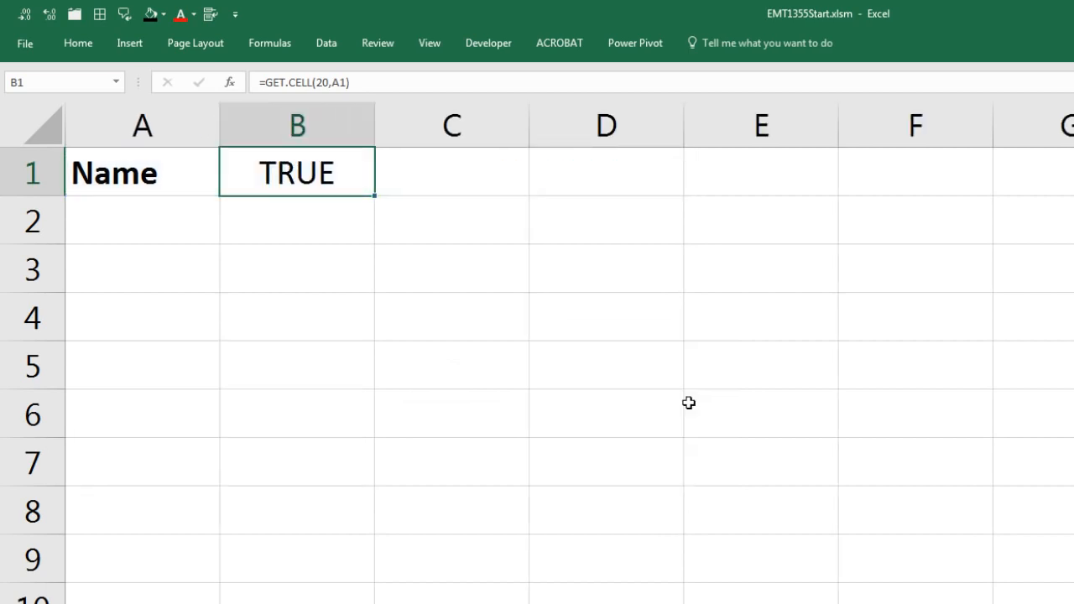
{"action": "key", "text": "ctrl+grave"}
{"action": "key", "text": "ctrl+grave"}
Remove the bold formatting from cell A1 and re-enter the GET.CELL formula in B1 to recalculate it
{"action": "left_click", "coordinate": [179, 177]}
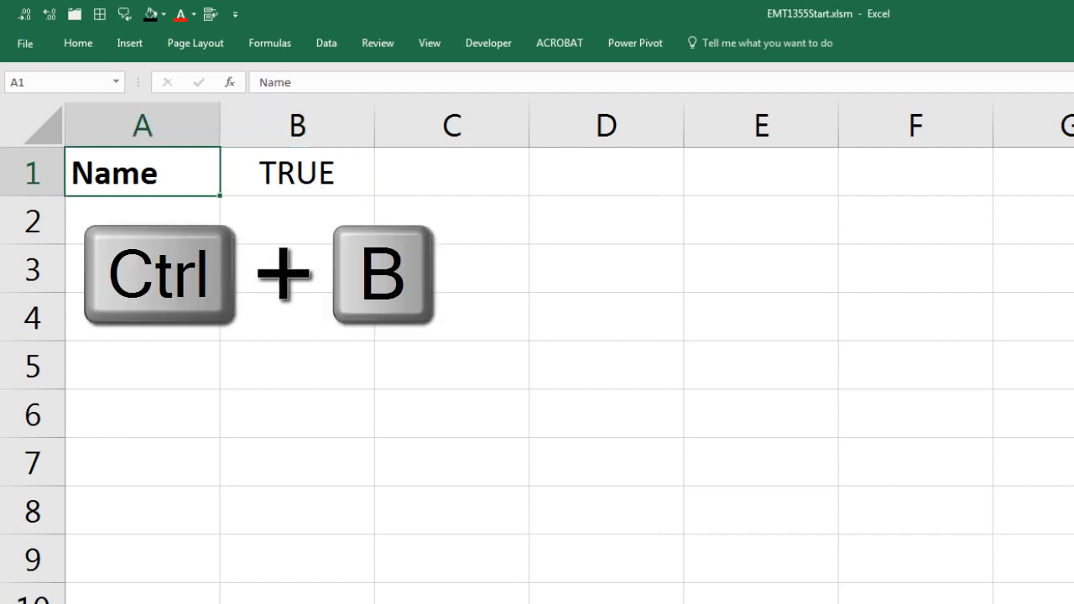
{"action": "key", "text": "ctrl+b"}
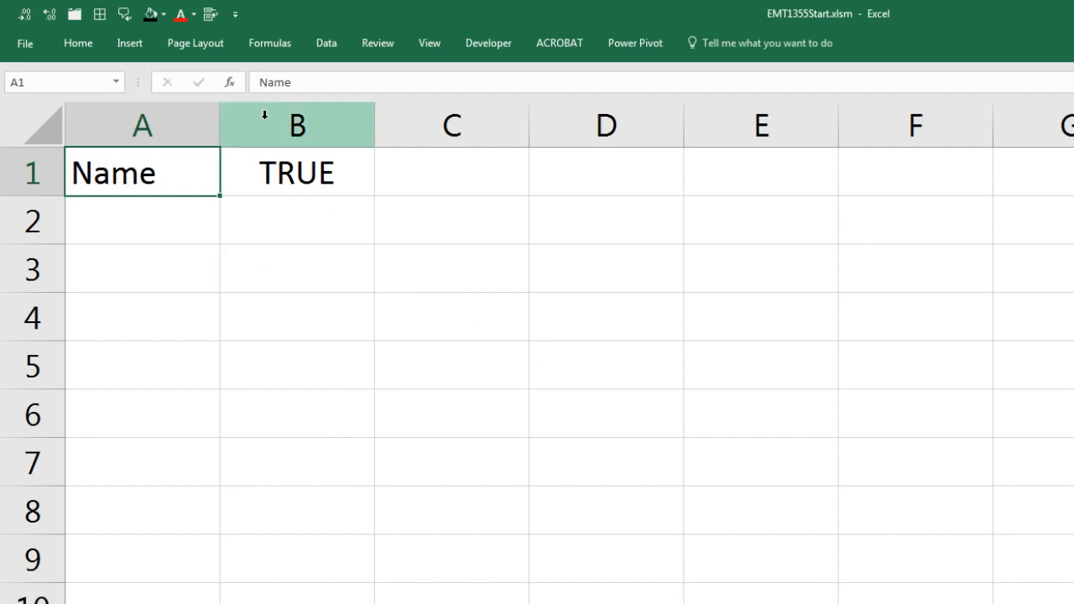
{"action": "double_click", "coordinate": [327, 173]}
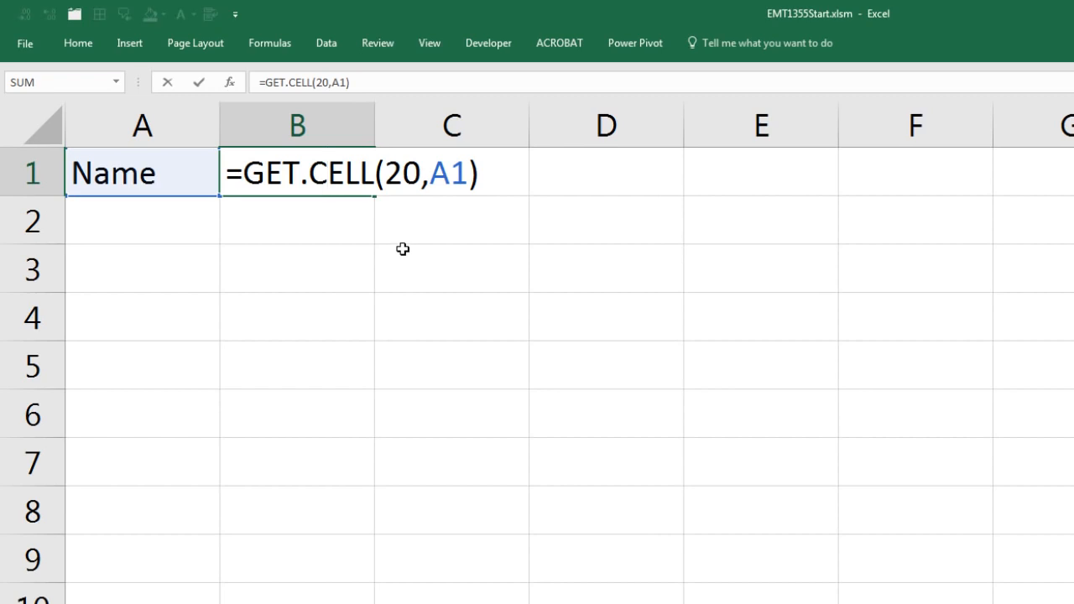
{"action": "key", "text": "Return"}
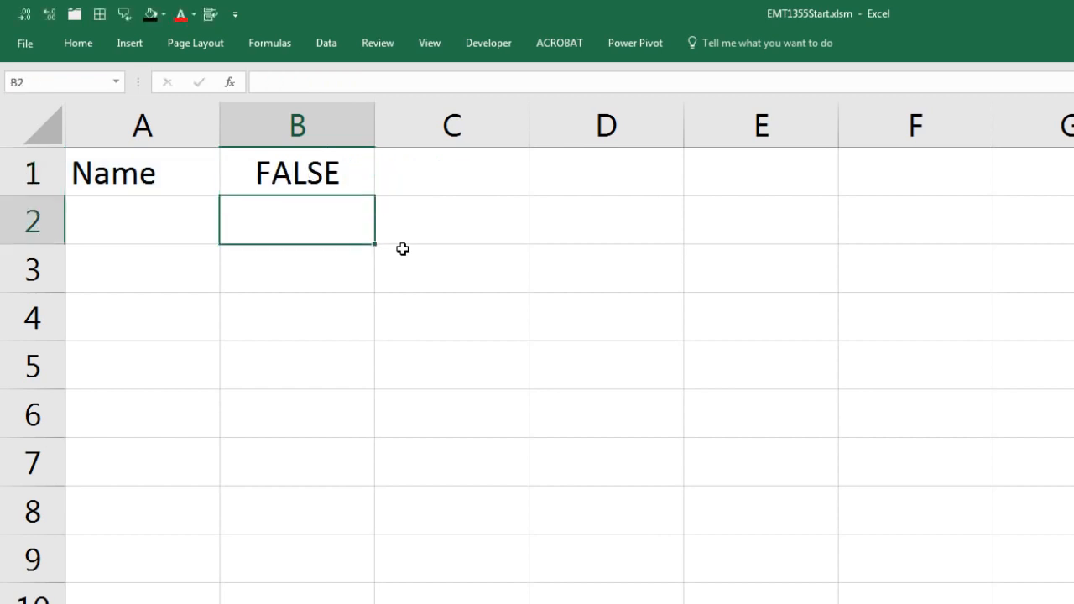
{"action": "double_click", "coordinate": [343, 173]}
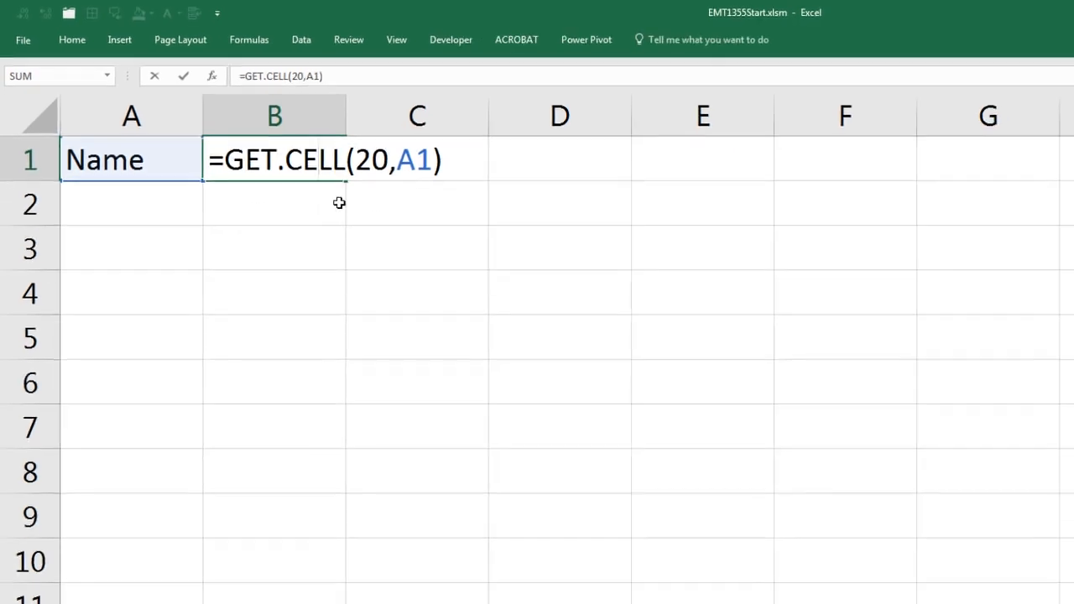
{"action": "key", "text": "Escape"}
Return to the 1355 worksheet and, with cell B23 active, start a new workbook-scoped defined name called IsBold
{"action": "left_click", "coordinate": [113, 582]}
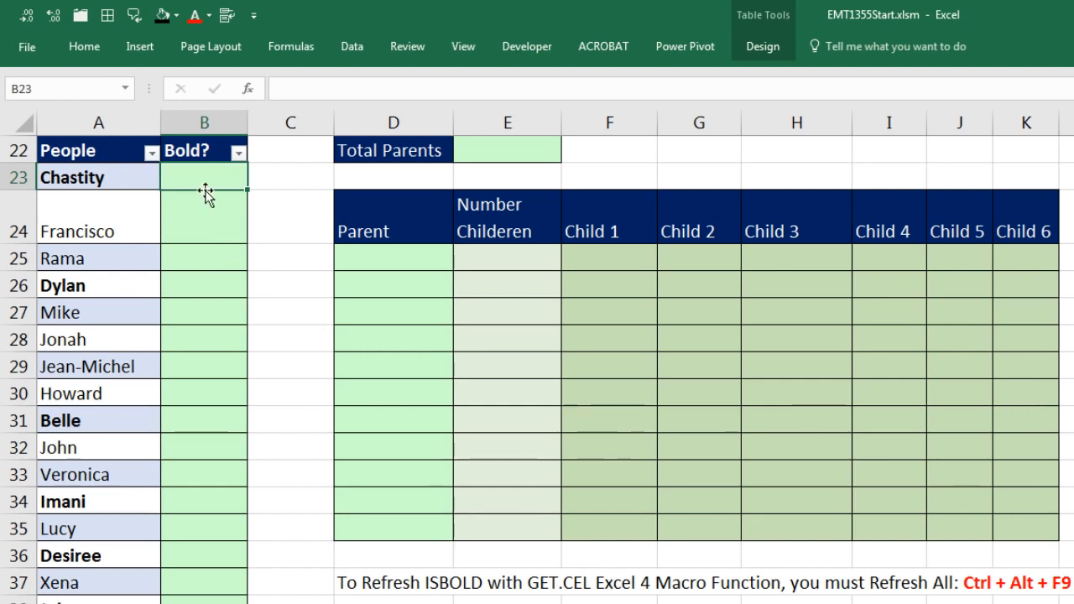
{"action": "left_click", "coordinate": [295, 51]}
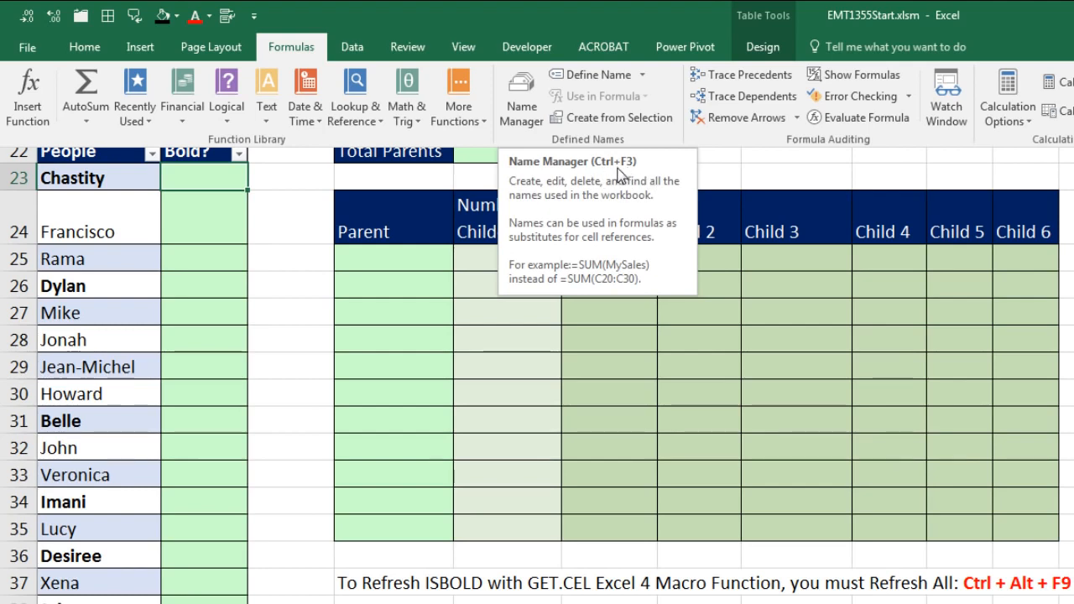
{"action": "key", "text": "Escape"}
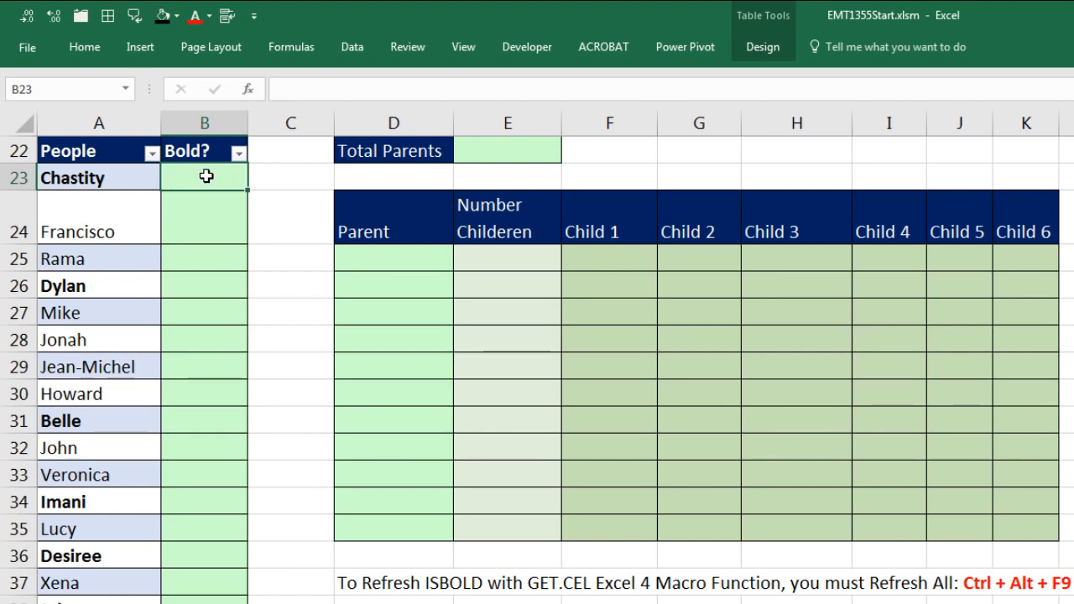
{"action": "key", "text": "ctrl+F3"}
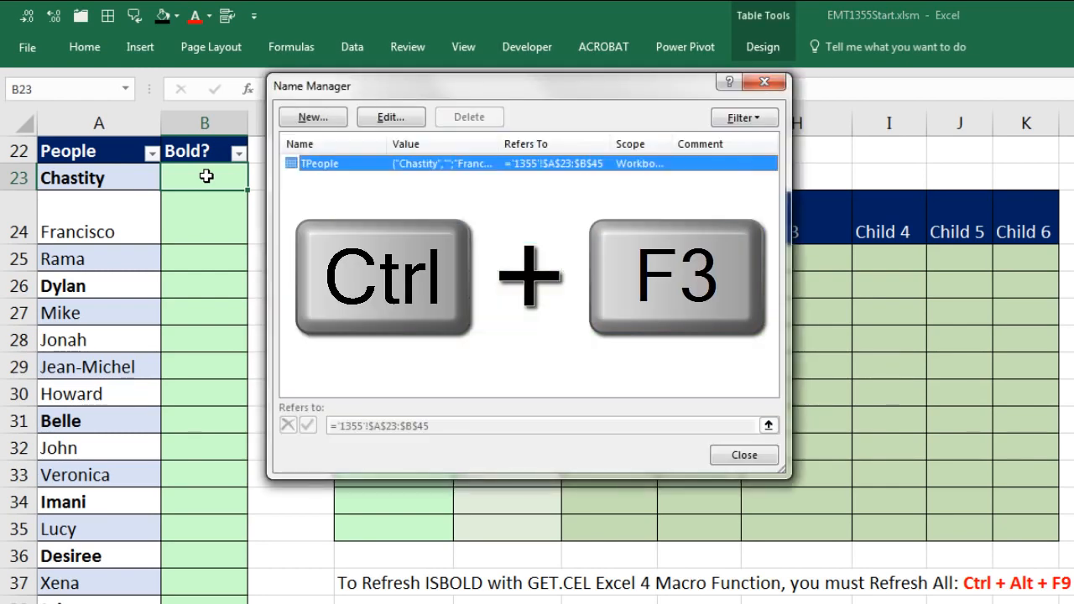
{"action": "left_click", "coordinate": [312, 117]}
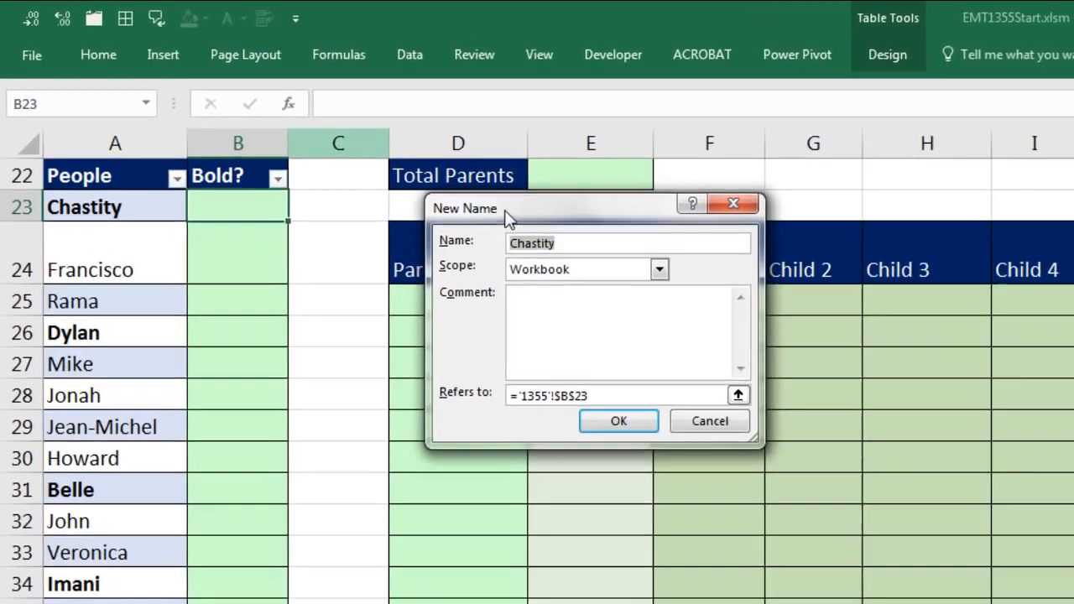
{"action": "left_click_drag", "start_coordinate": [507, 217], "coordinate": [428, 187]}
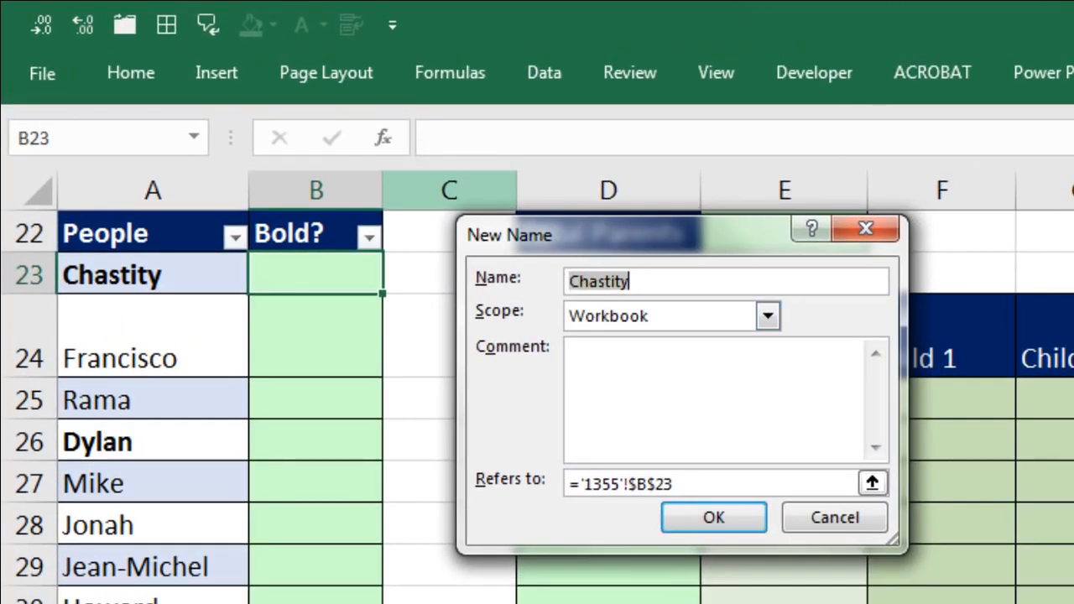
{"action": "type", "text": "IsBold"}
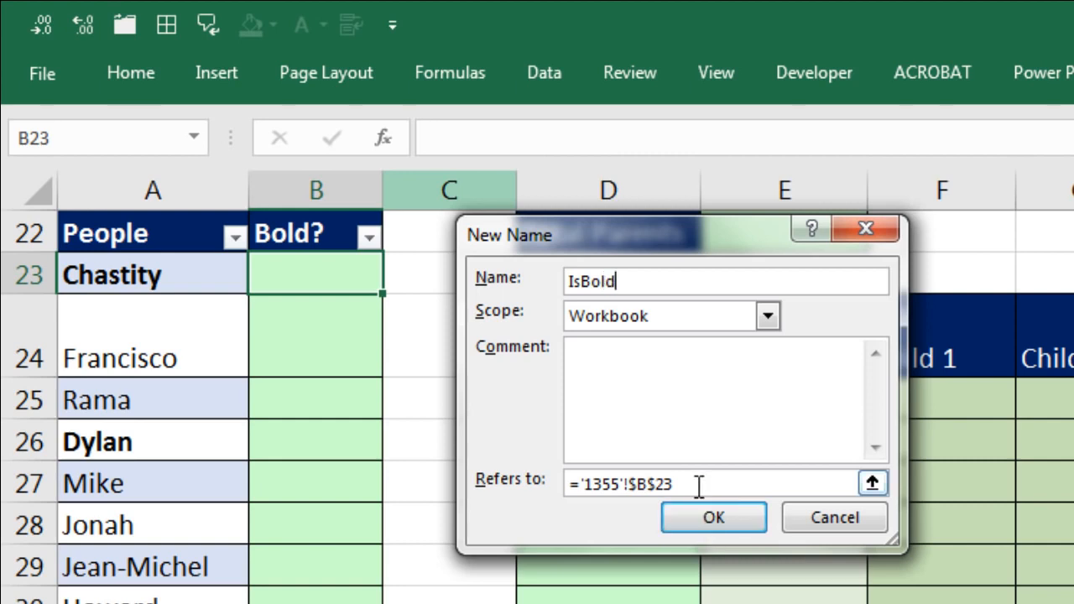
Replace the name's reference with =GET.CELL(20, followed by a fully relative reference to cell A23
{"action": "left_click_drag", "start_coordinate": [699, 486], "coordinate": [532, 492]}
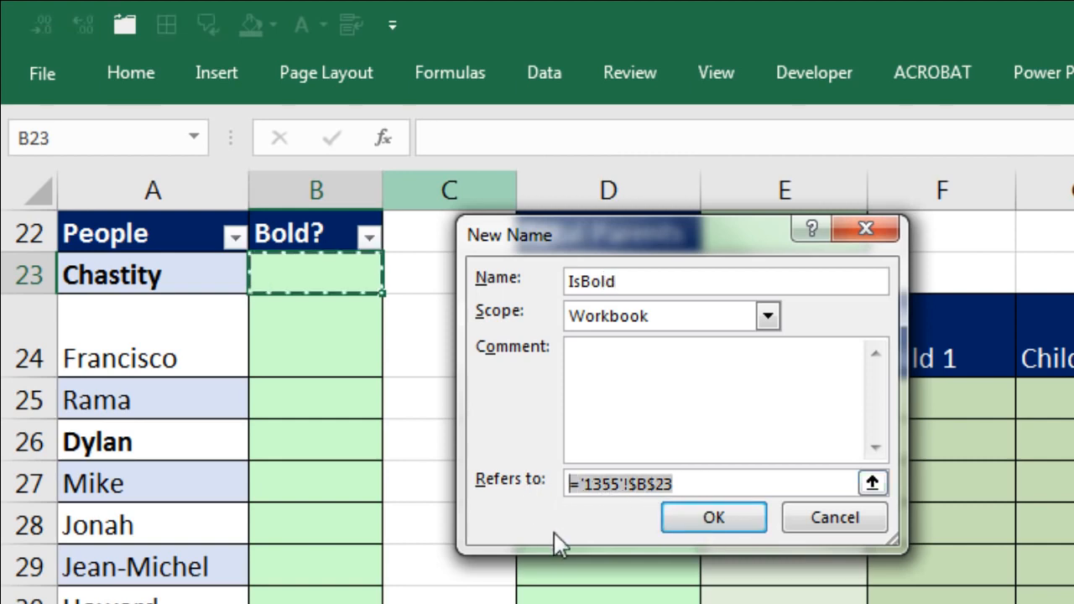
{"action": "key", "text": "Delete"}
{"action": "key", "text": "Delete"}
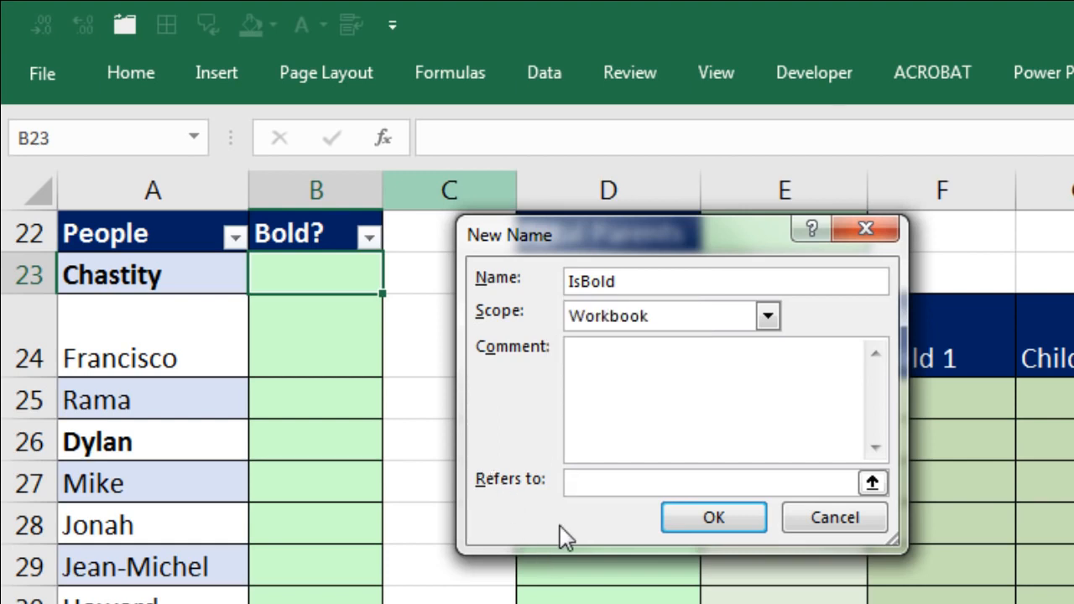
{"action": "type", "text": "=GET.CELL(20,"}
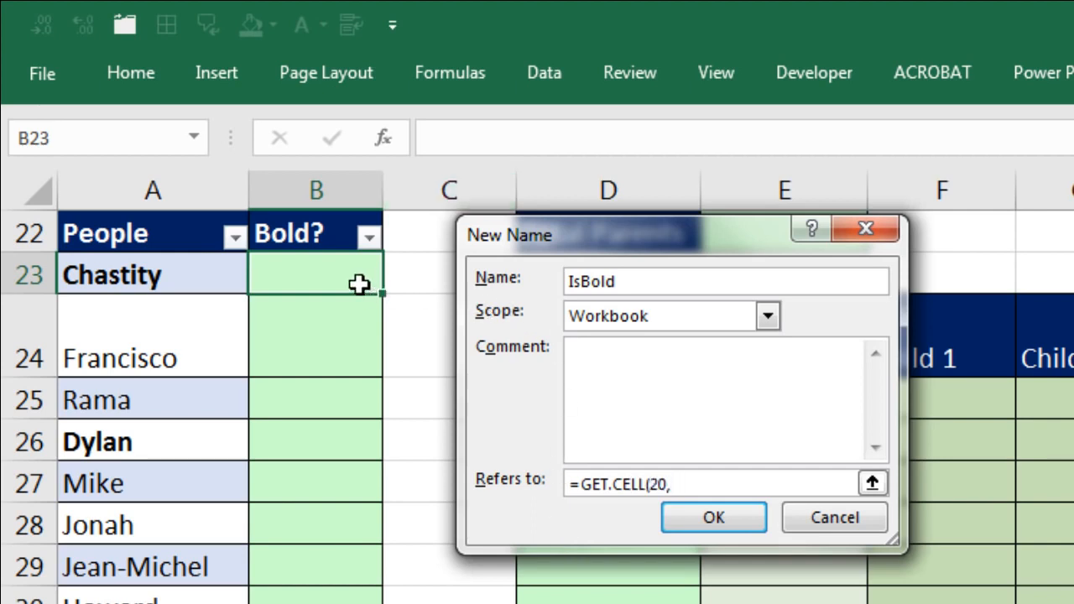
{"action": "left_click", "coordinate": [172, 276]}
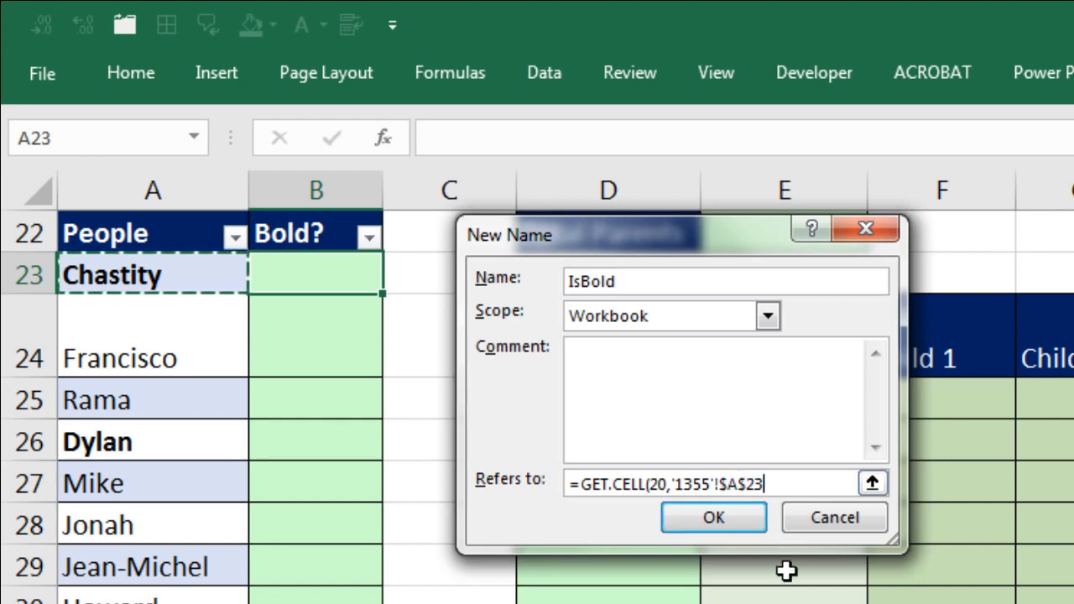
{"action": "key", "text": "F4"}
{"action": "key", "text": "F4"}
{"action": "key", "text": "F4"}
{"action": "key", "text": "F4"}
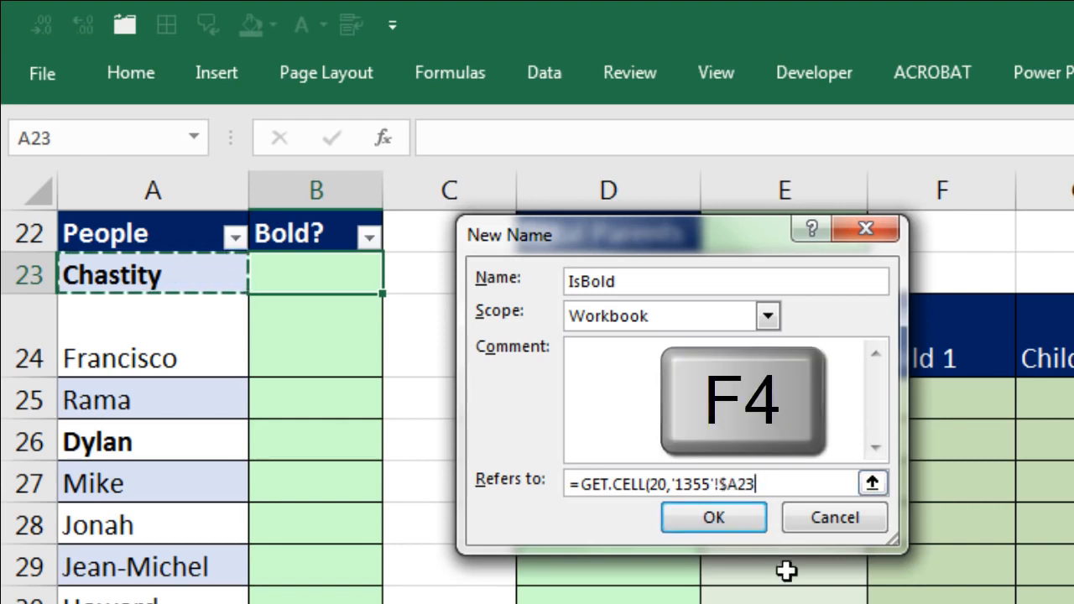
Strip the sheet name before the exclamation mark so IsBold refers to =GET.CELL(20,!A23), and save the defined name
{"action": "left_click", "coordinate": [720, 487]}
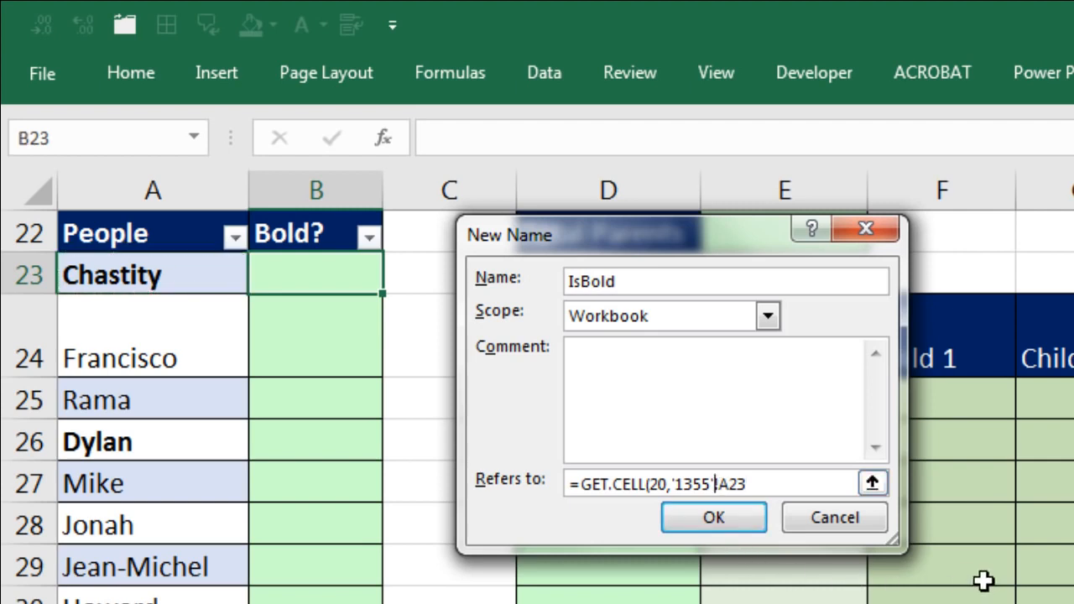
{"action": "key", "text": "BackSpace"}
{"action": "key", "text": "BackSpace"}
{"action": "key", "text": "BackSpace"}
{"action": "key", "text": "BackSpace"}
{"action": "key", "text": "BackSpace"}
{"action": "key", "text": "BackSpace"}
{"action": "key", "text": "BackSpace"}
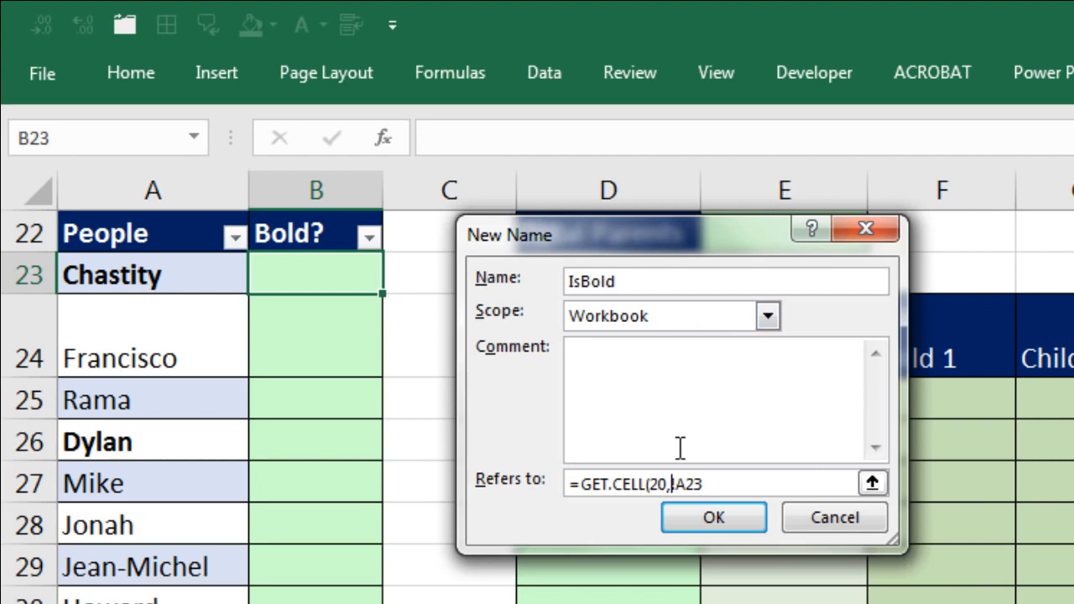
{"action": "left_click", "coordinate": [715, 483]}
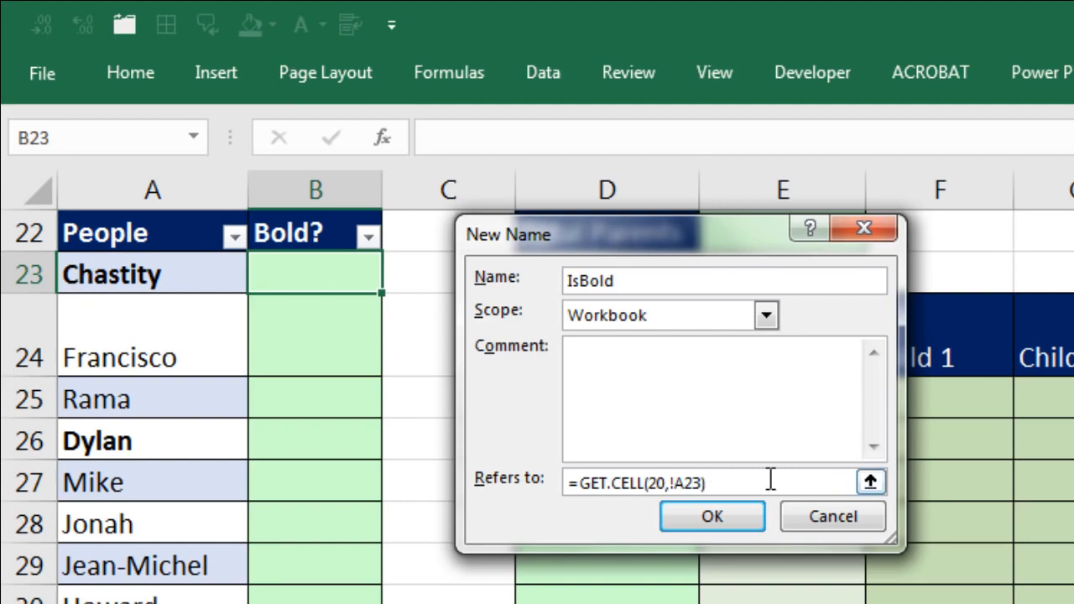
{"action": "left_click", "coordinate": [712, 517]}
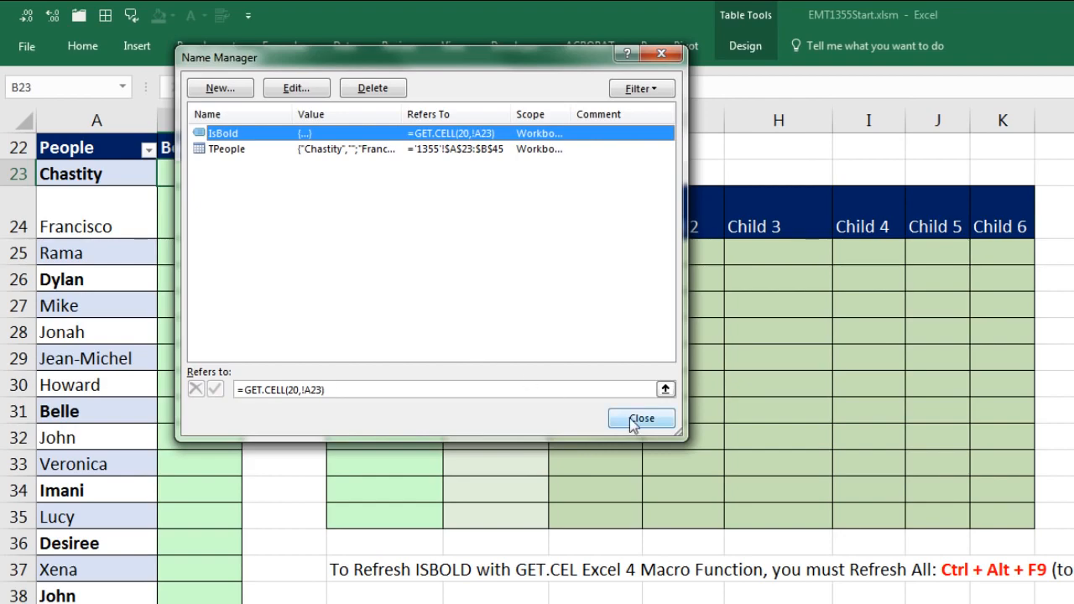
{"action": "left_click", "coordinate": [752, 491]}
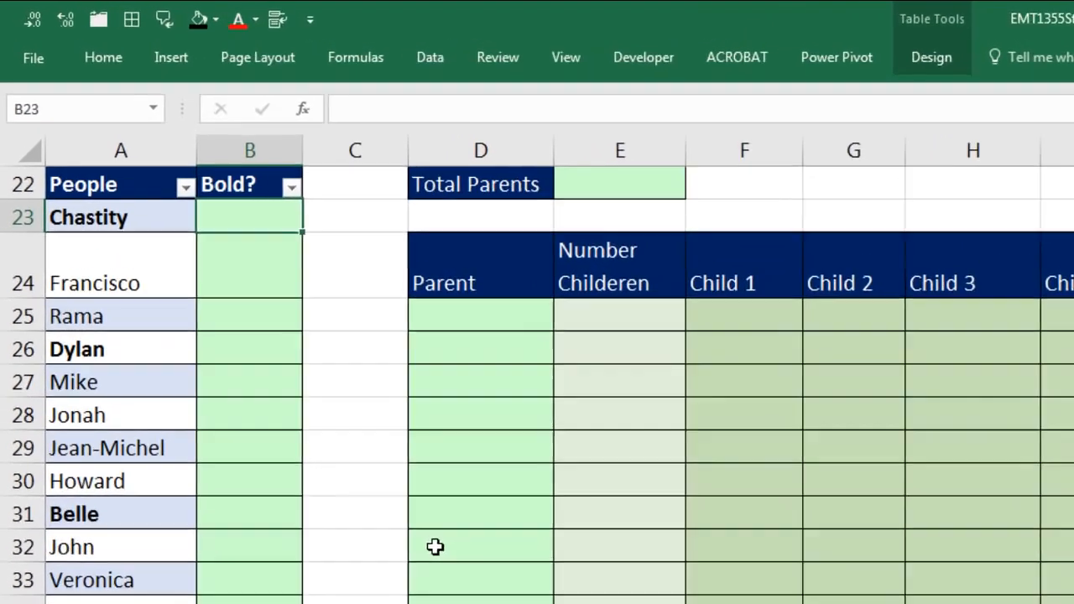
Enter the formula =IsBold in cell B23 to fill the Bold? column of the table
{"action": "type", "text": "=is"}
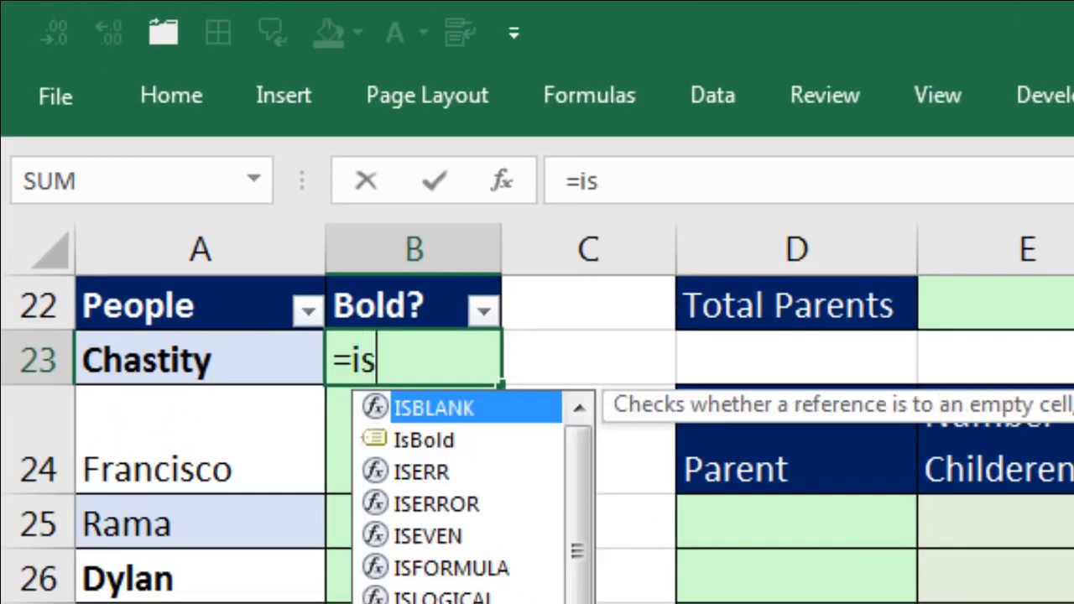
{"action": "type", "text": "bo"}
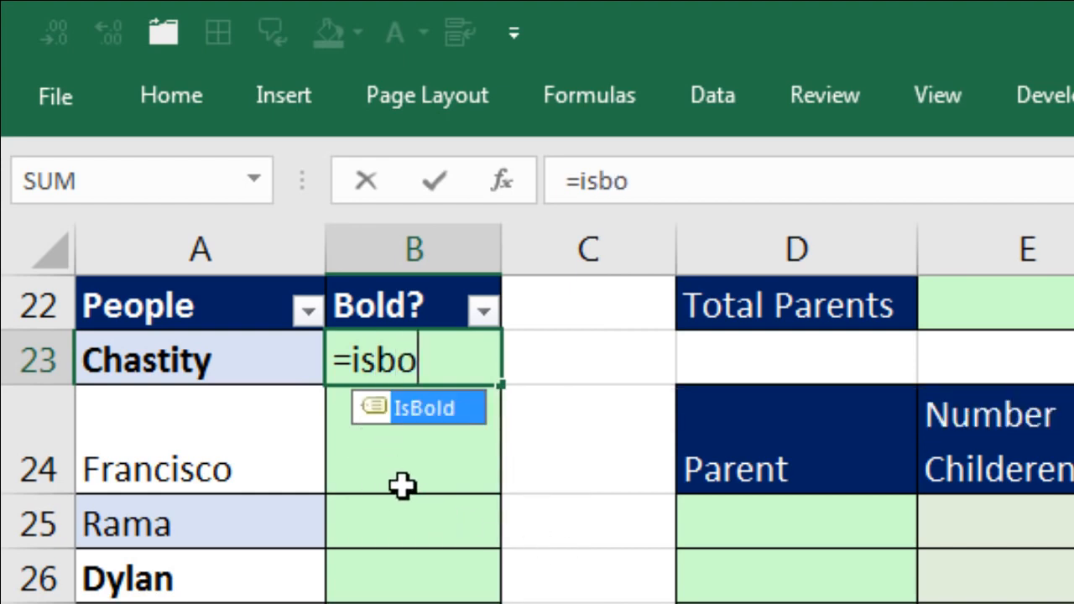
{"action": "key", "text": "Tab"}
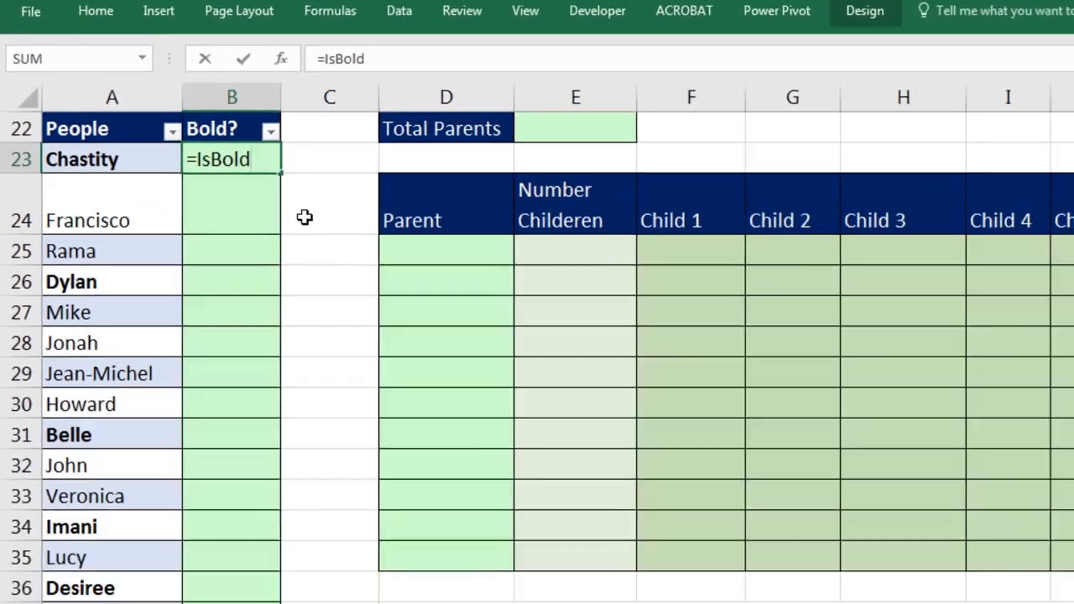
{"action": "key", "text": "ctrl+Return"}
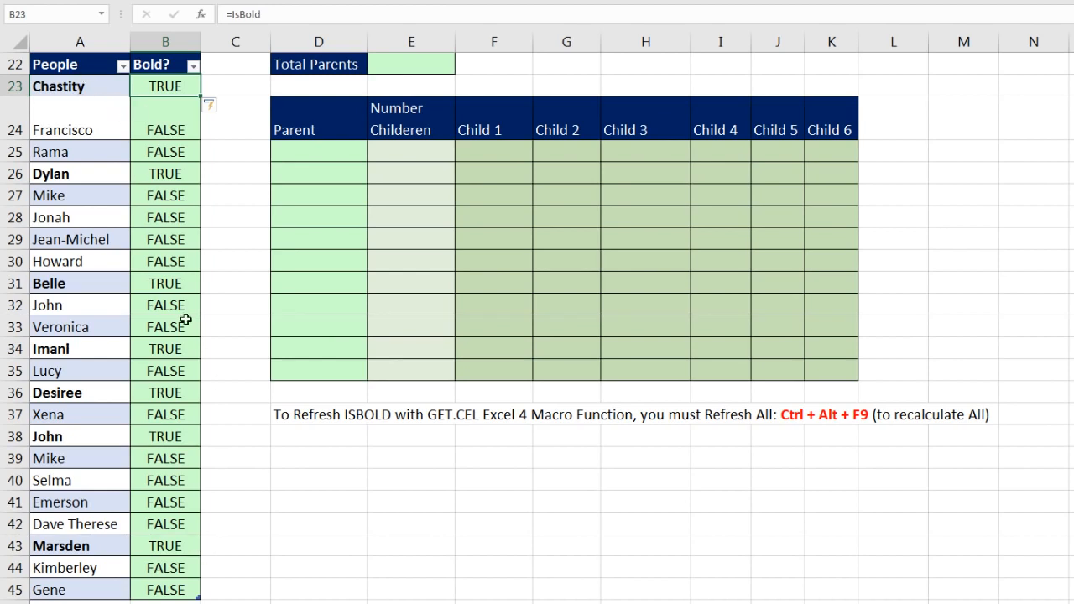
Inspect the formula in cell B31 of the Bold? column without changing it
{"action": "double_click", "coordinate": [171, 283]}
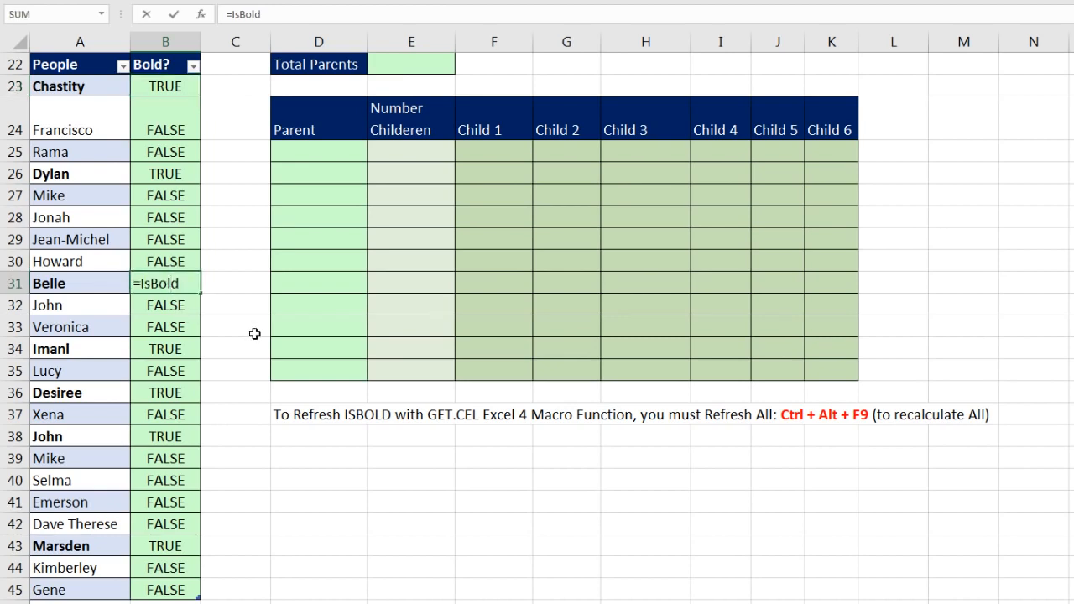
{"action": "key", "text": "ctrl+Return"}
{"action": "double_click", "coordinate": [190, 285]}
{"action": "key", "text": "ctrl+Return"}
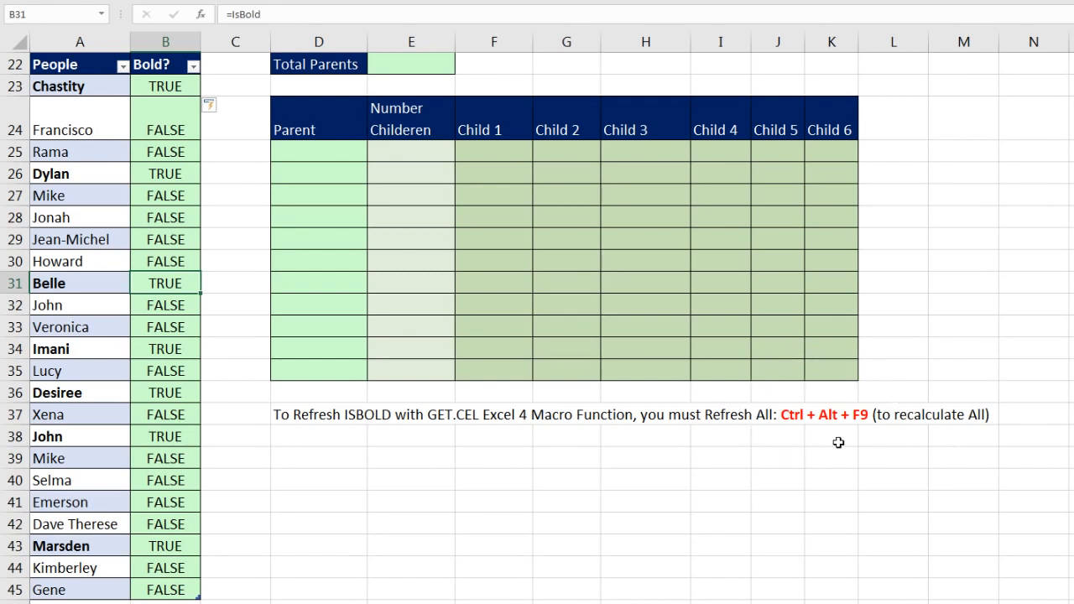
Toggle the bold formatting of cell A31 off and back on, recalculating all formulas after each change
{"action": "left_click", "coordinate": [89, 283]}
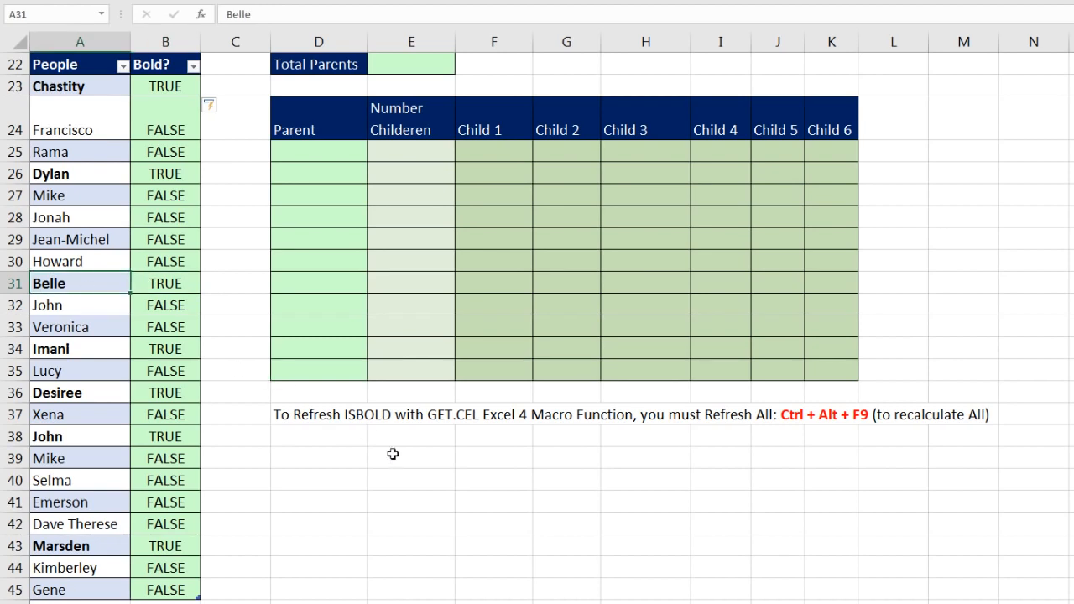
{"action": "key", "text": "ctrl+b"}
{"action": "key", "text": "ctrl+b"}
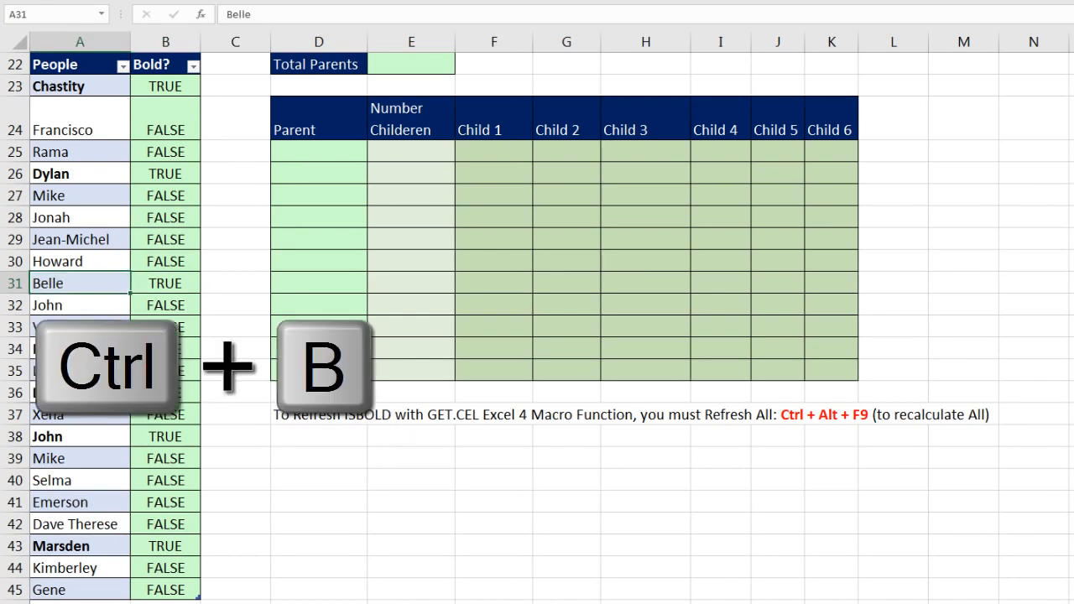
{"action": "key", "text": "ctrl+alt+F9"}
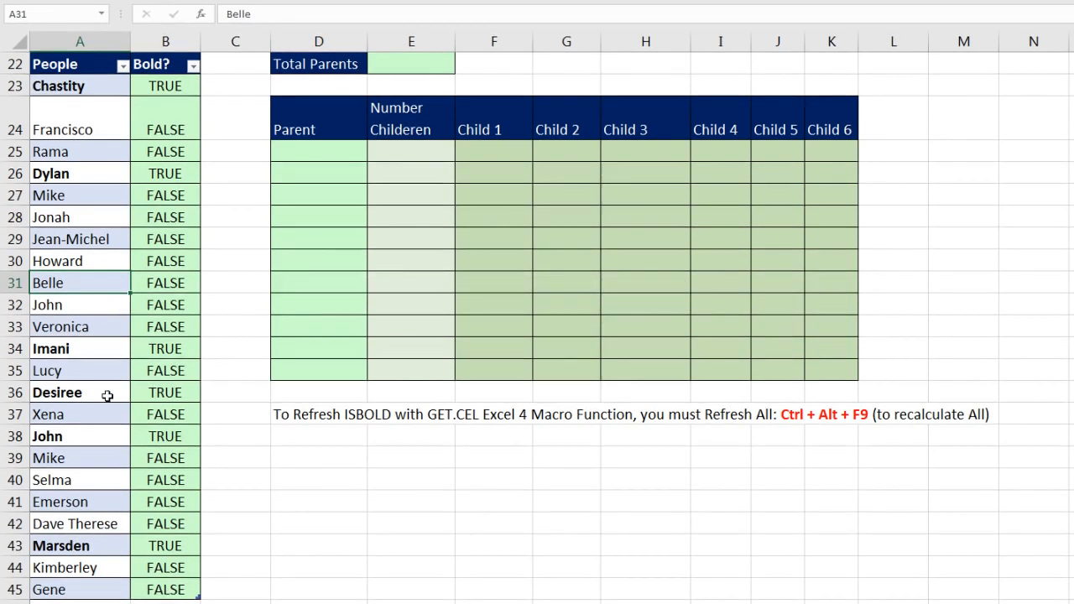
{"action": "key", "text": "ctrl+b"}
{"action": "key", "text": "ctrl+alt+F9"}
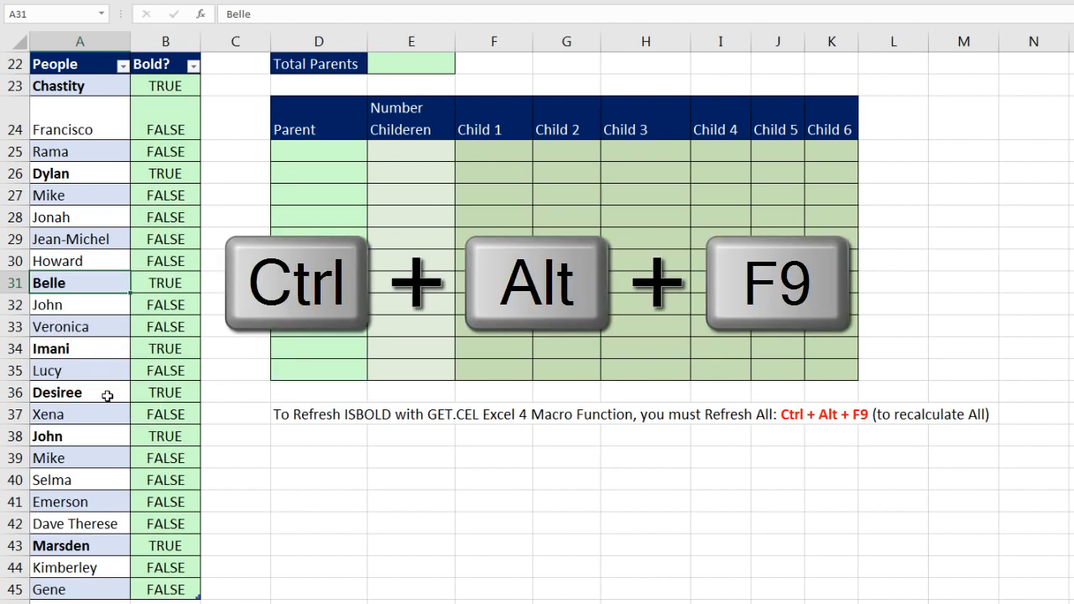
Examine the Bold? values for the first two parent groups, B23:B25 and B26:B30
{"action": "left_click", "coordinate": [165, 86]}
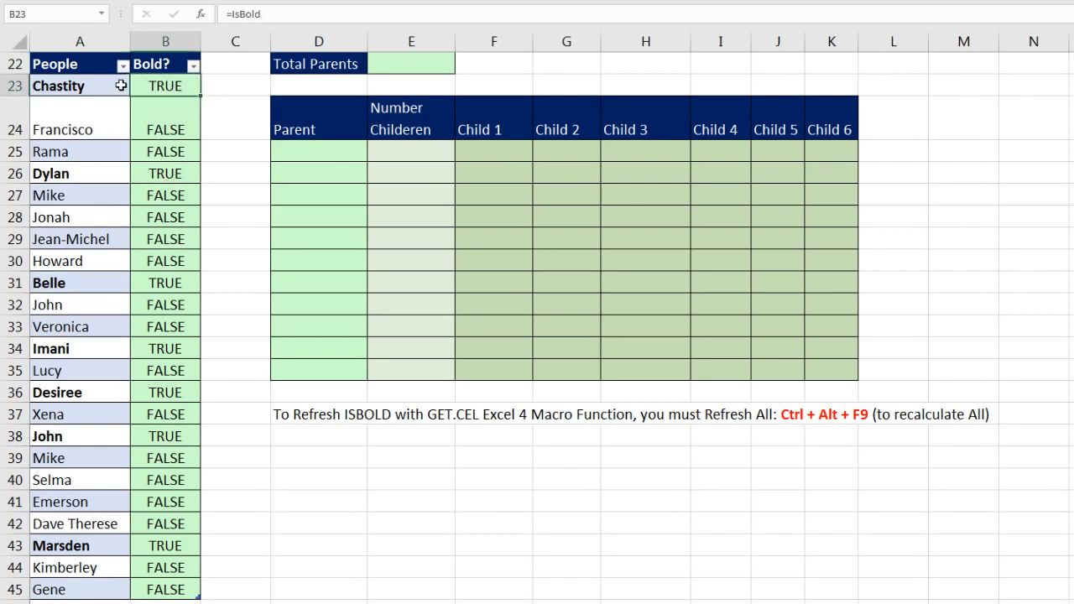
{"action": "left_click", "coordinate": [160, 173]}
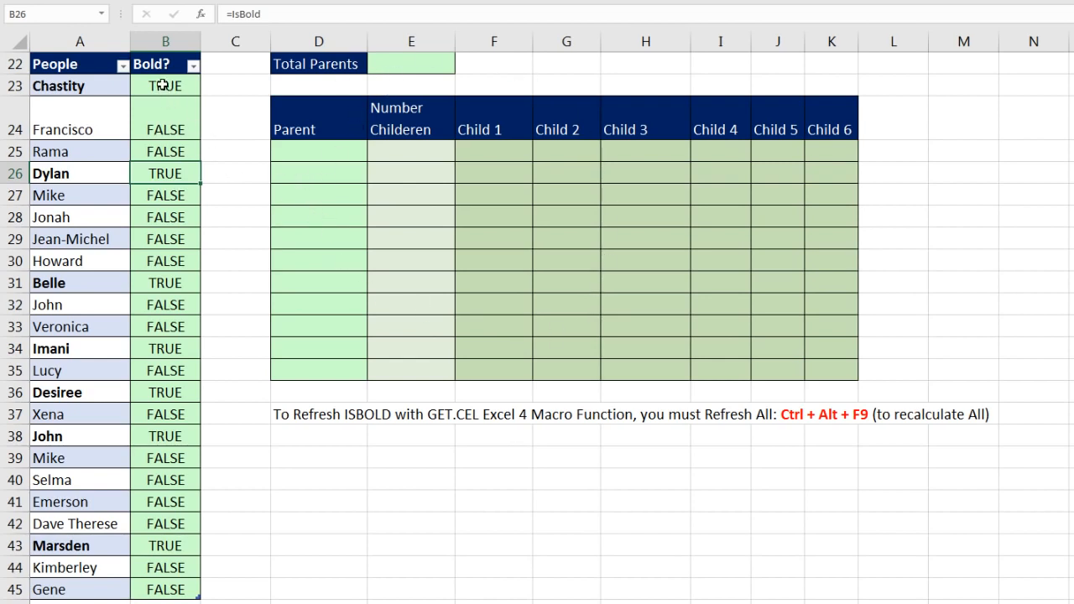
{"action": "left_click_drag", "start_coordinate": [162, 85], "coordinate": [163, 149]}
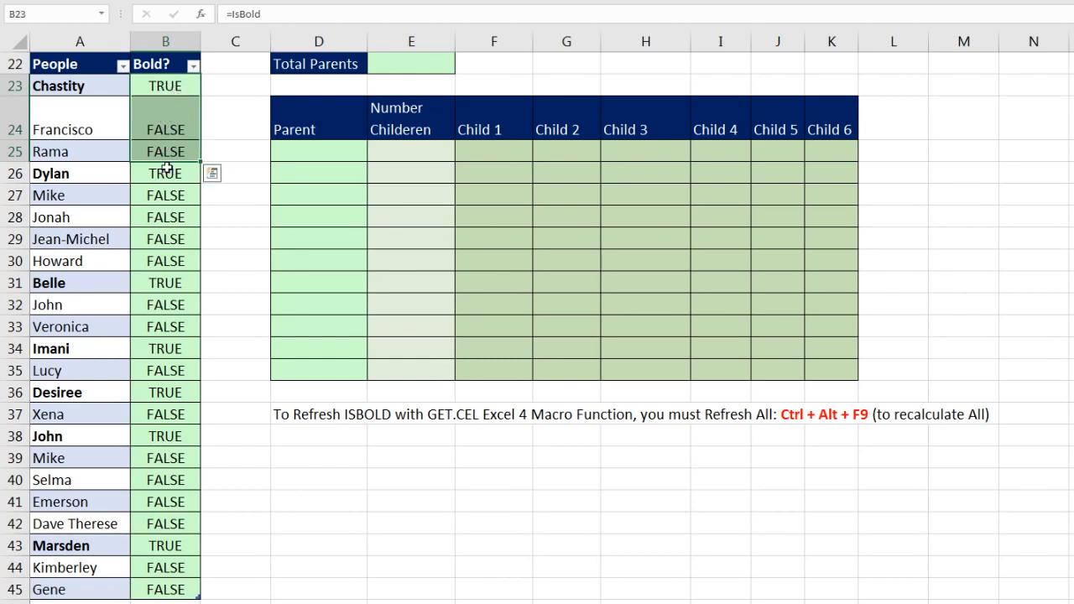
{"action": "left_click_drag", "start_coordinate": [151, 172], "coordinate": [159, 261]}
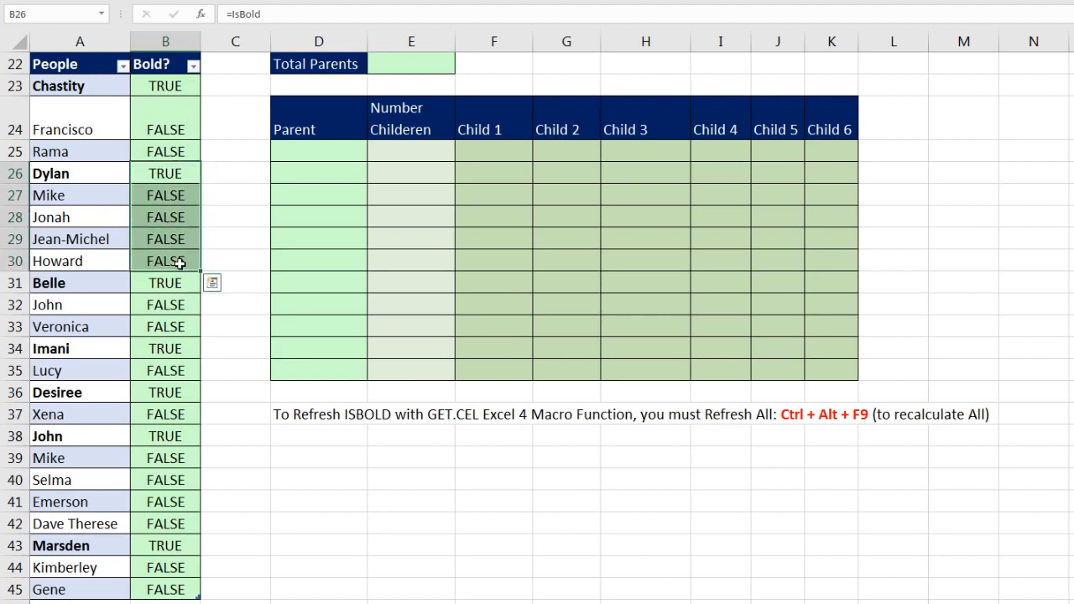
Wrap the formula in cell B23 in SUM so the Bold? column uses =SUM(IsBold)
{"action": "left_click", "coordinate": [157, 88]}
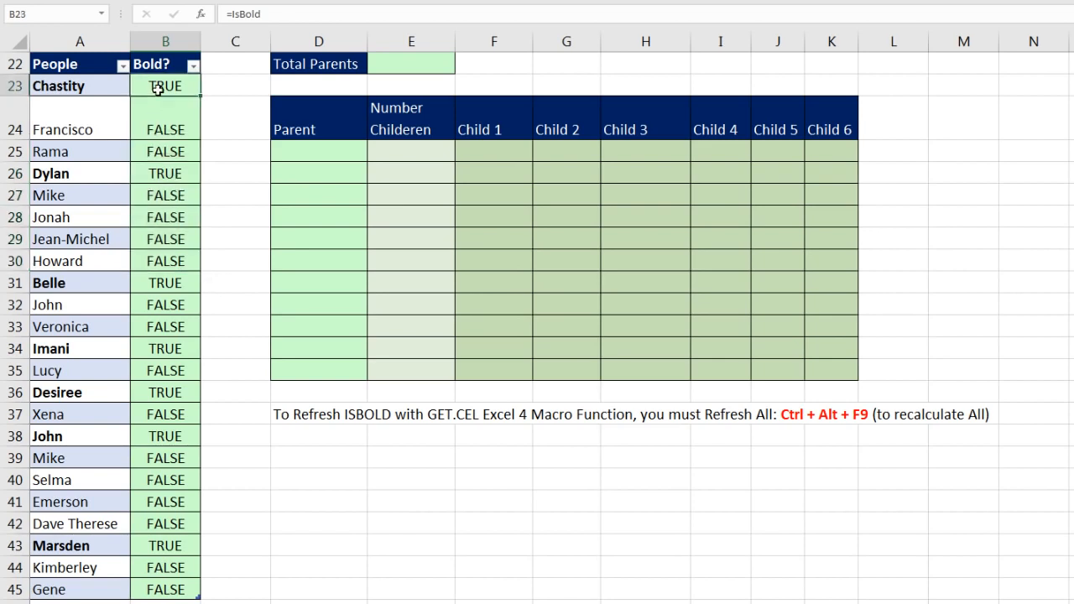
{"action": "key", "text": "F2"}
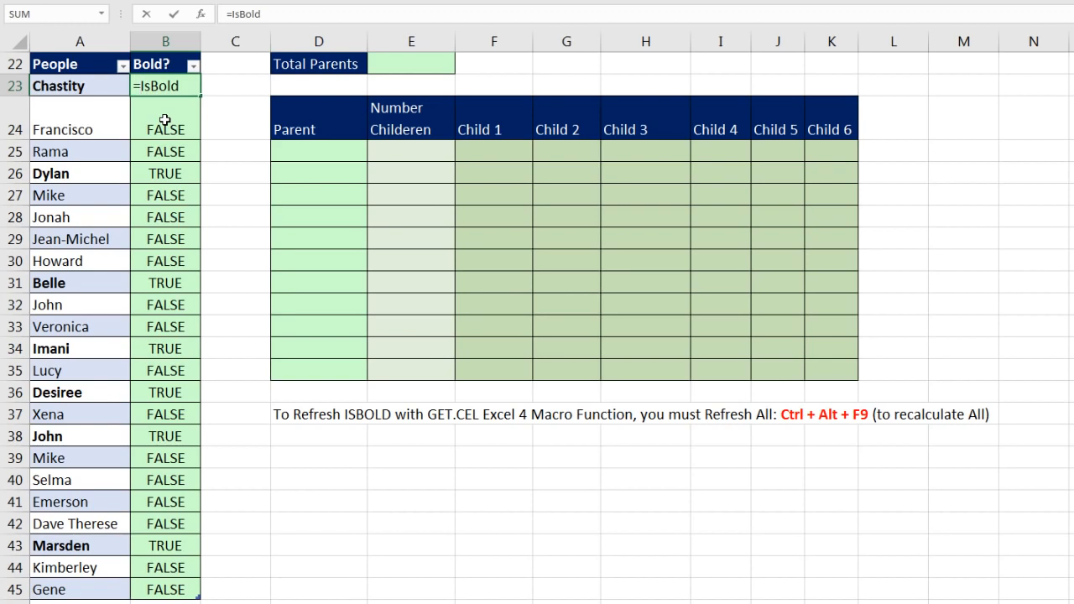
{"action": "type", "text": "sum"}
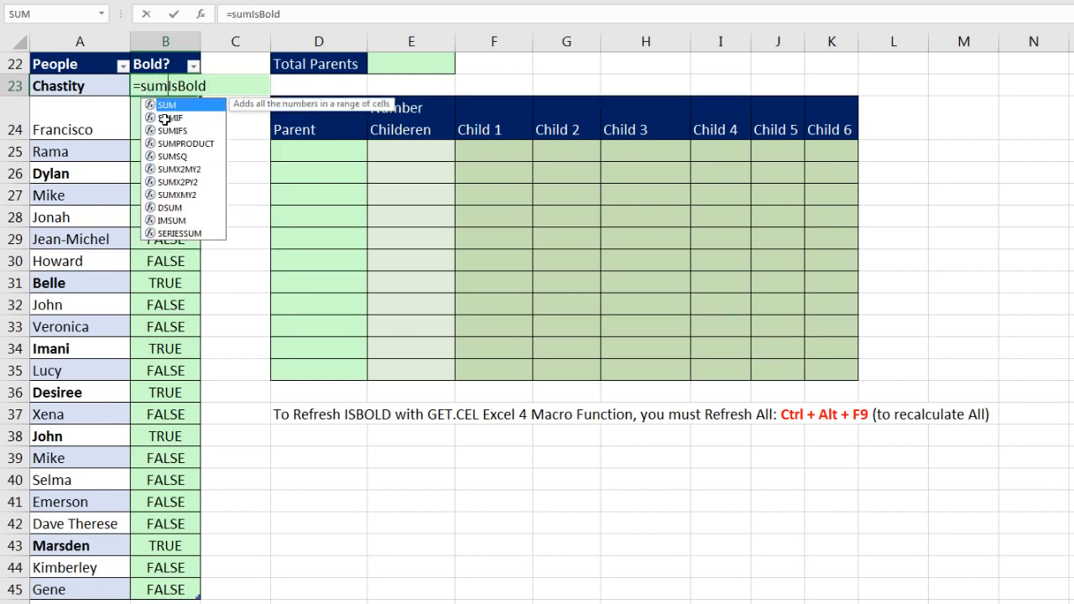
{"action": "key", "text": "Tab"}
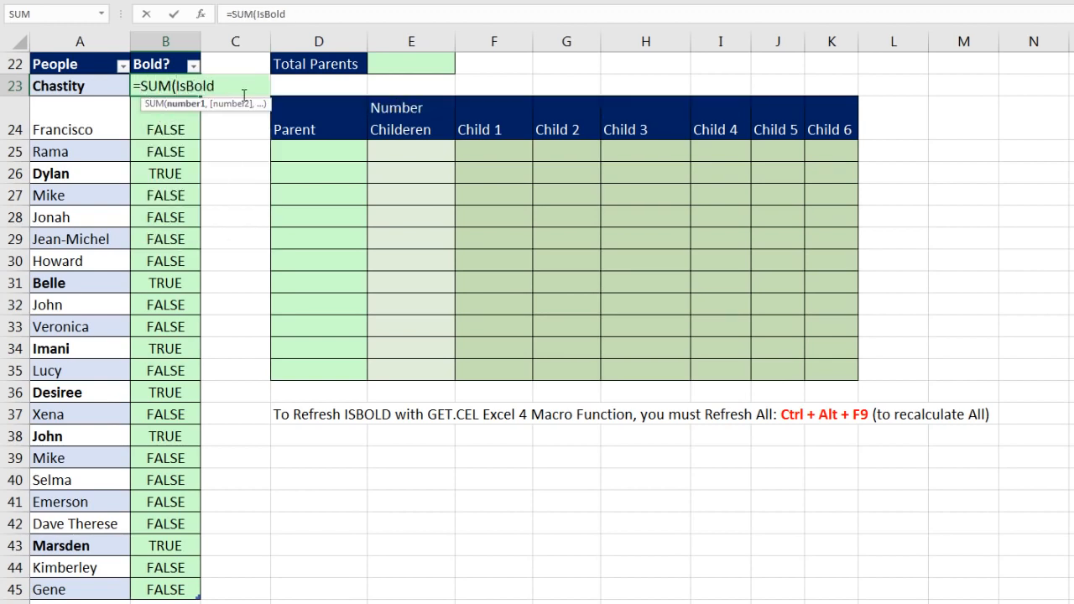
{"action": "type", "text": ")"}
{"action": "key", "text": "ctrl+Return"}
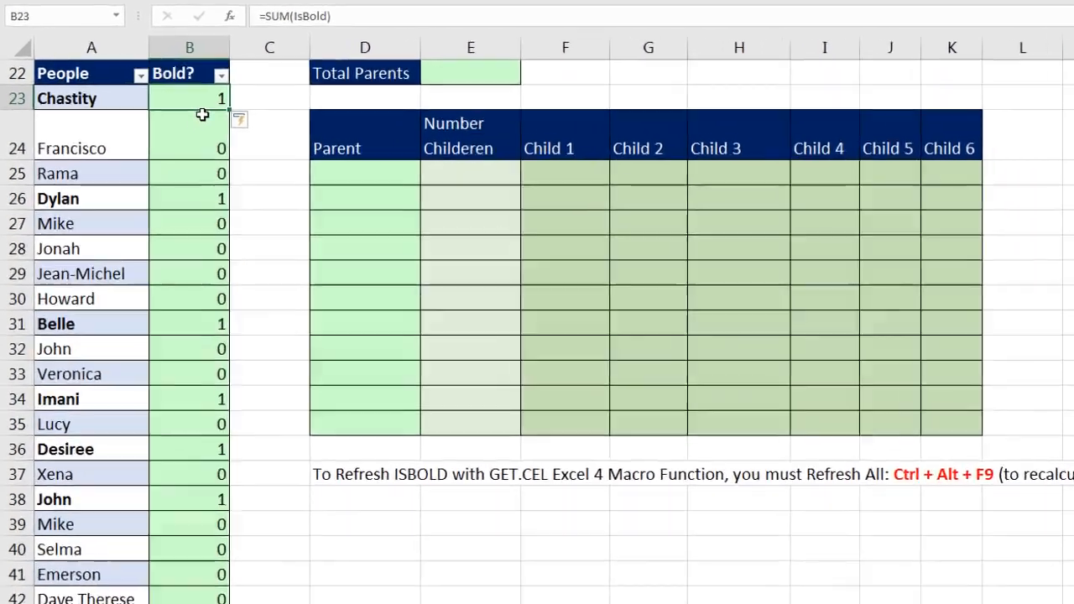
Extend the B23 formula to =SUM(IsBold,B22) so the Bold? column numbers the parents cumulatively
{"action": "key", "text": "F2"}
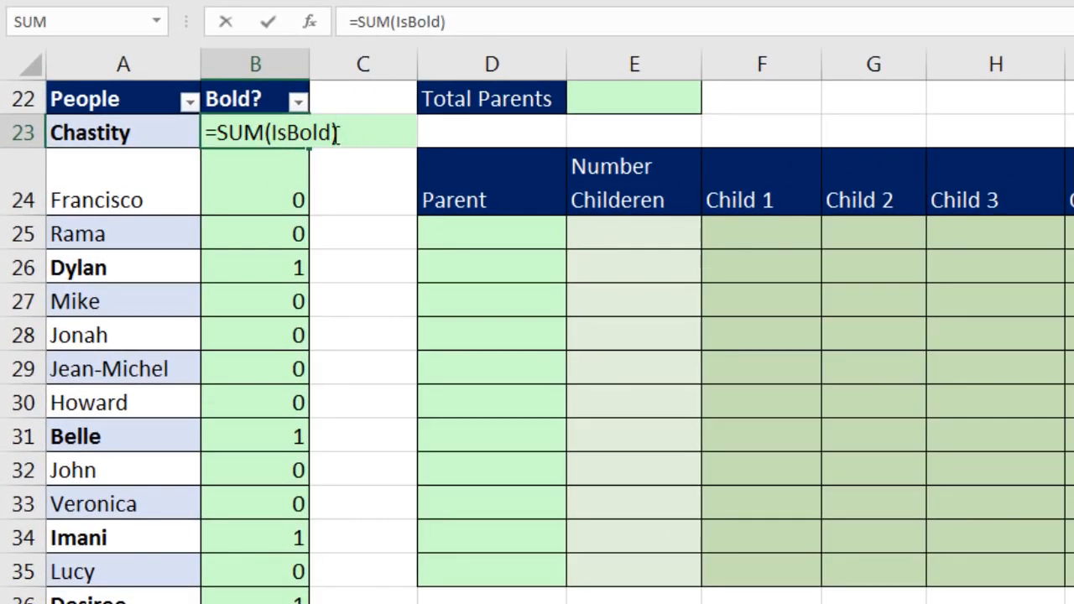
{"action": "key", "text": "Left"}
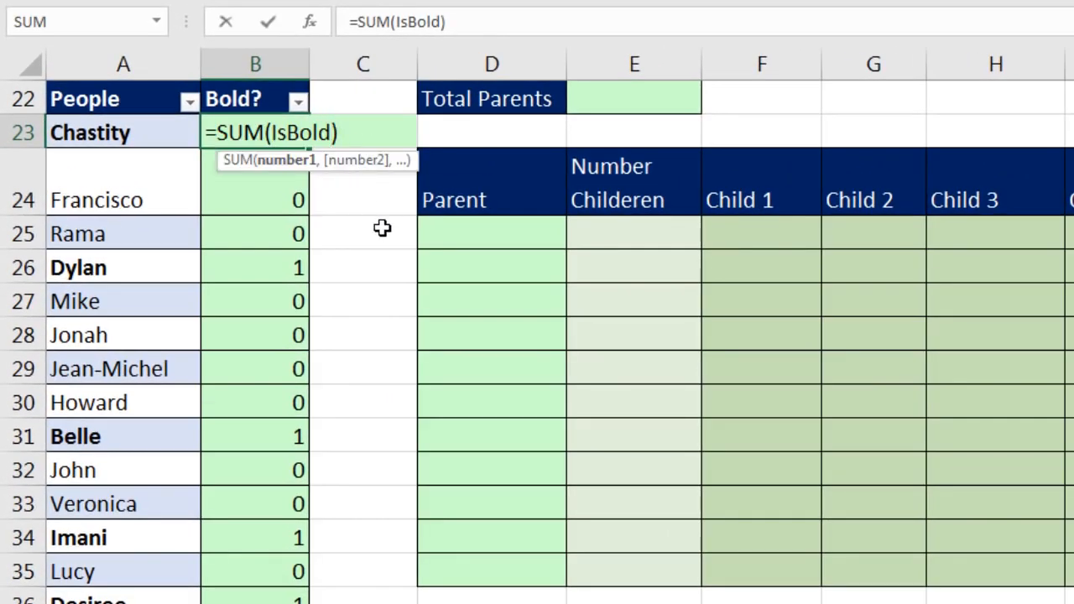
{"action": "type", "text": ","}
{"action": "left_click", "coordinate": [279, 99]}
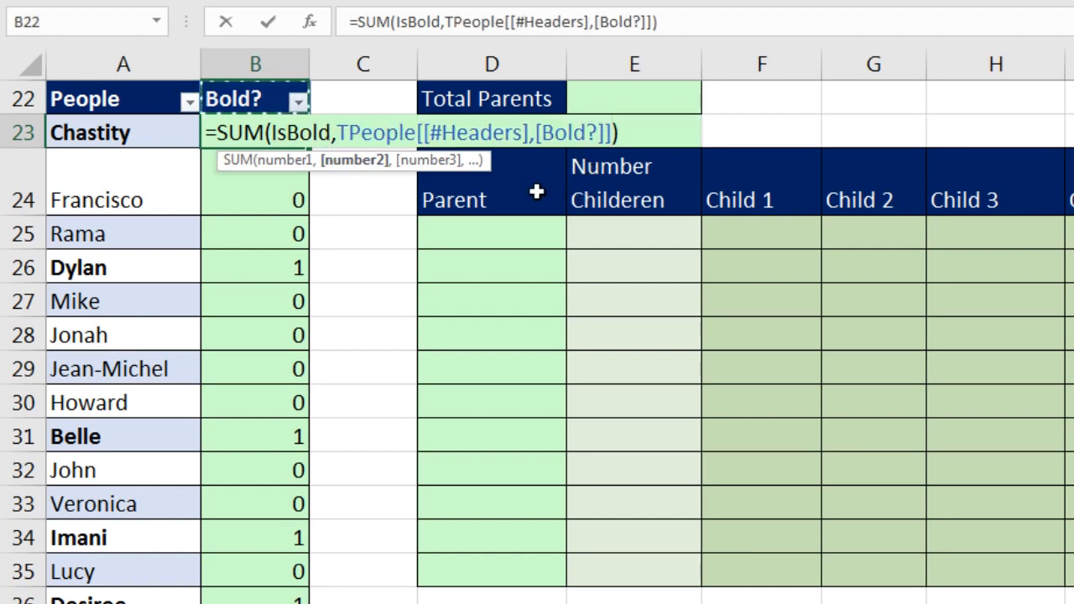
{"action": "left_click", "coordinate": [354, 159]}
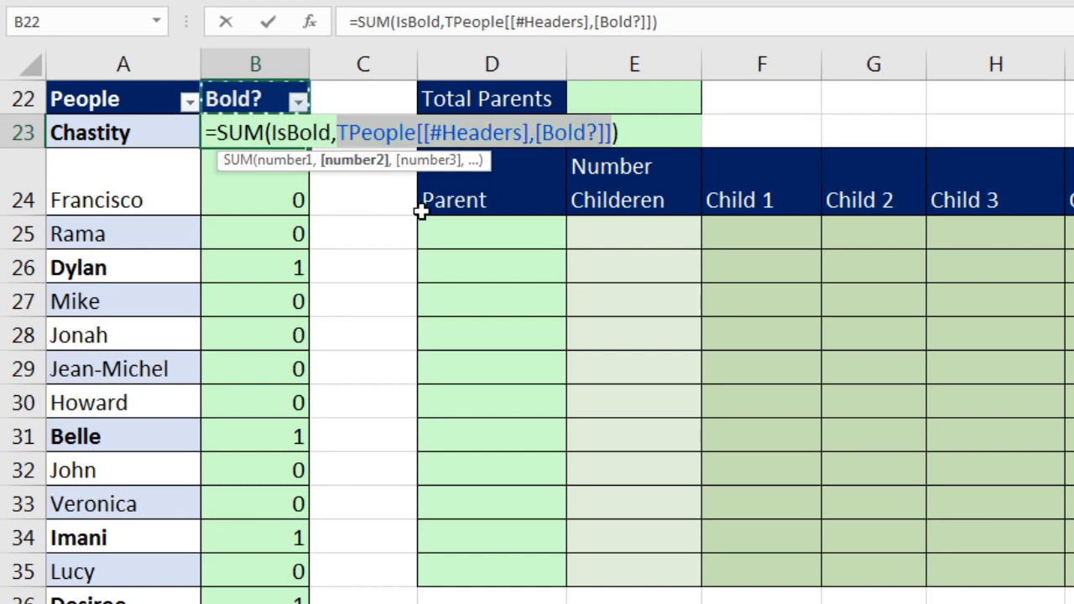
{"action": "type", "text": "B2"}
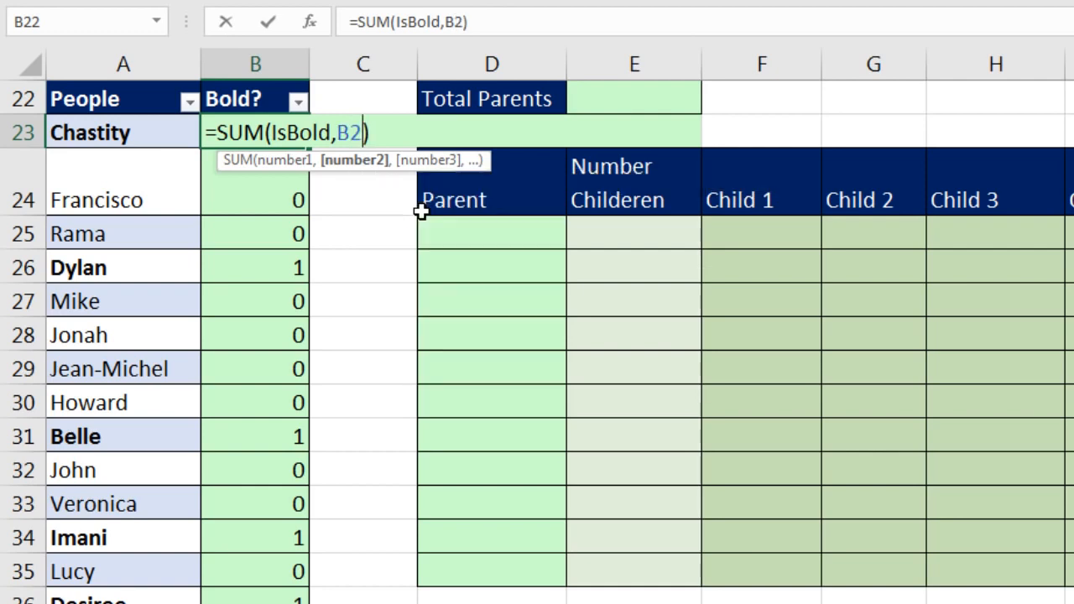
{"action": "type", "text": "2"}
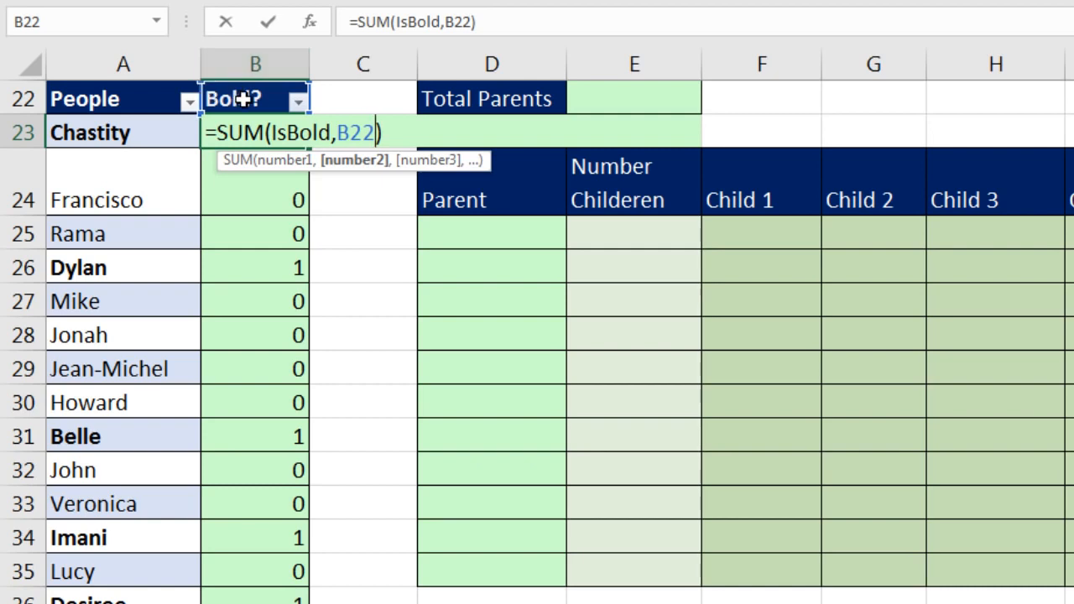
{"action": "key", "text": "Return"}
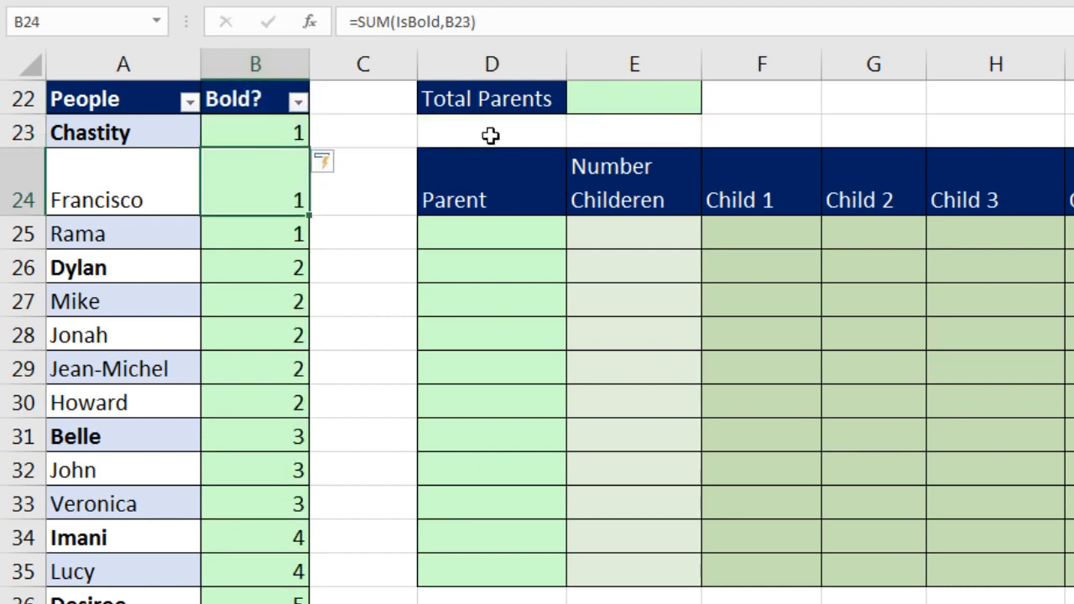
Inspect the cumulative SUM formulas in cells B24, B26 and B27, checking IsBold and the reference to the cell above
{"action": "double_click", "coordinate": [266, 197]}
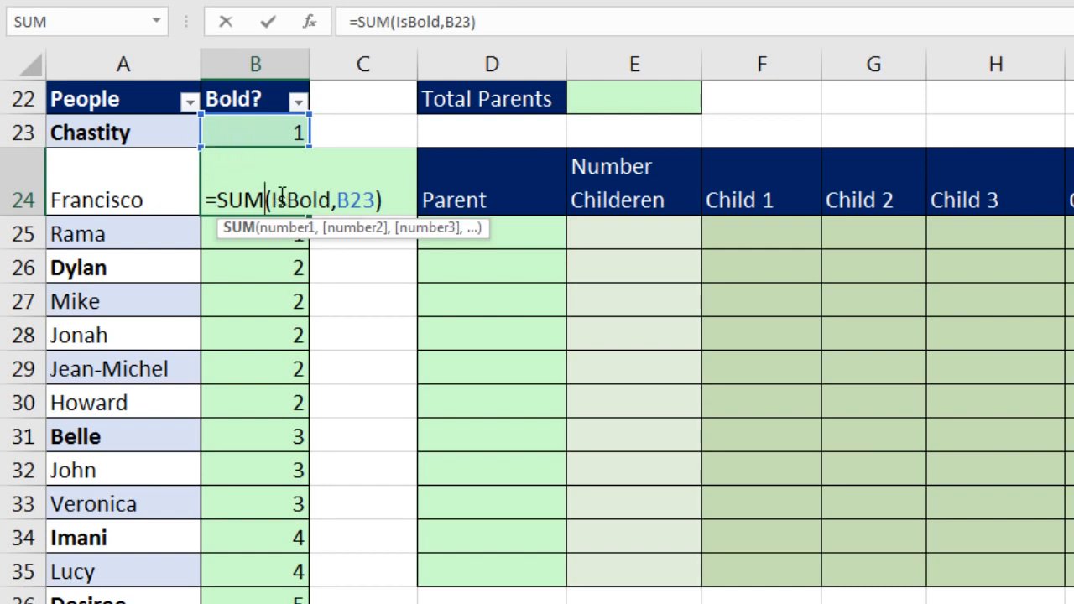
{"action": "key", "text": "ctrl+Return"}
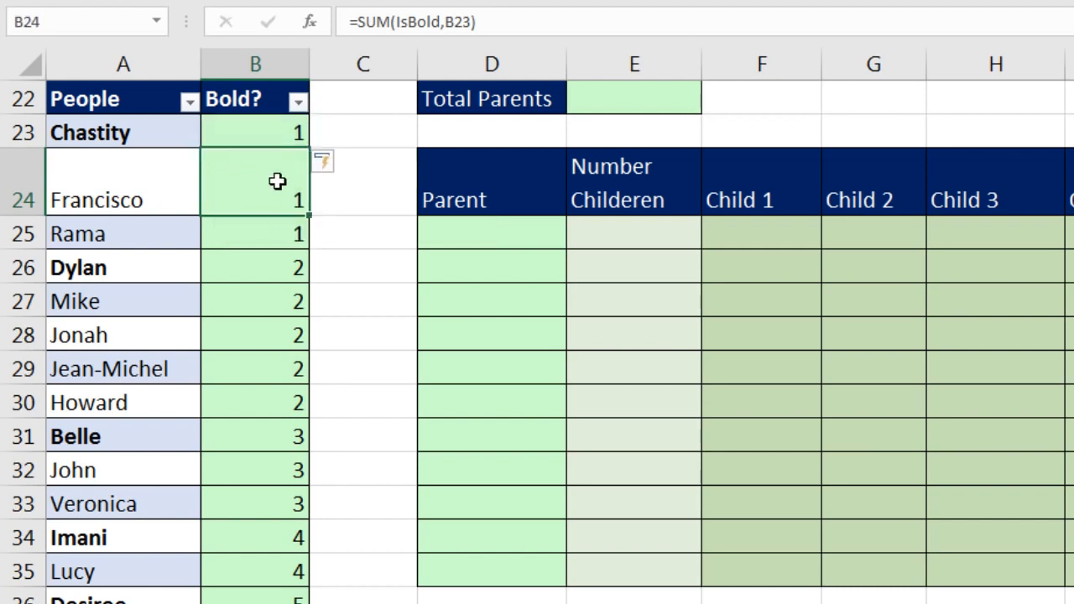
{"action": "left_click", "coordinate": [265, 267]}
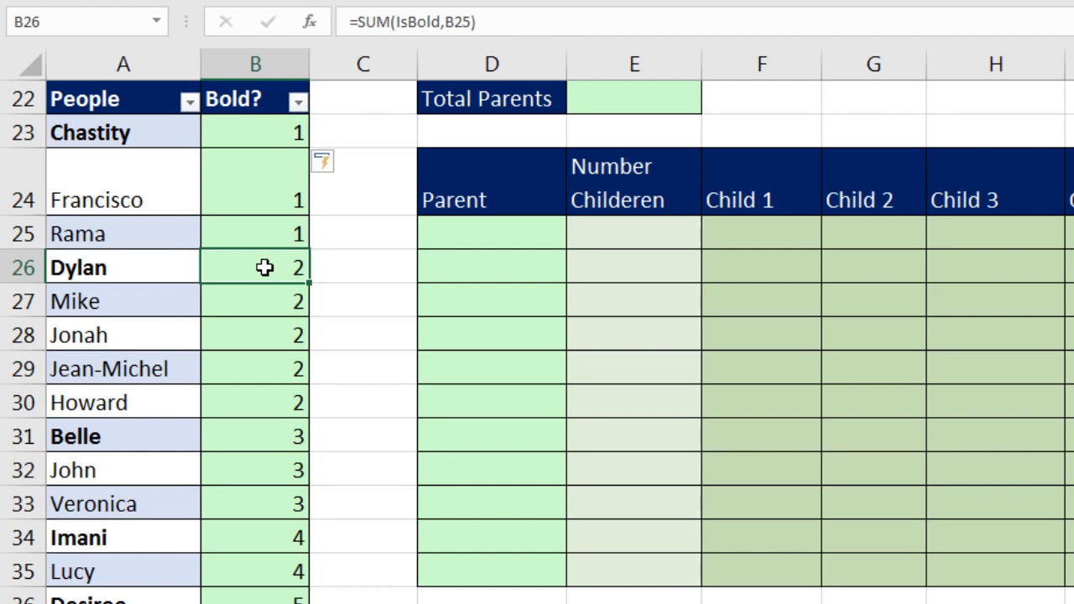
{"action": "double_click", "coordinate": [265, 267]}
{"action": "double_click", "coordinate": [304, 268]}
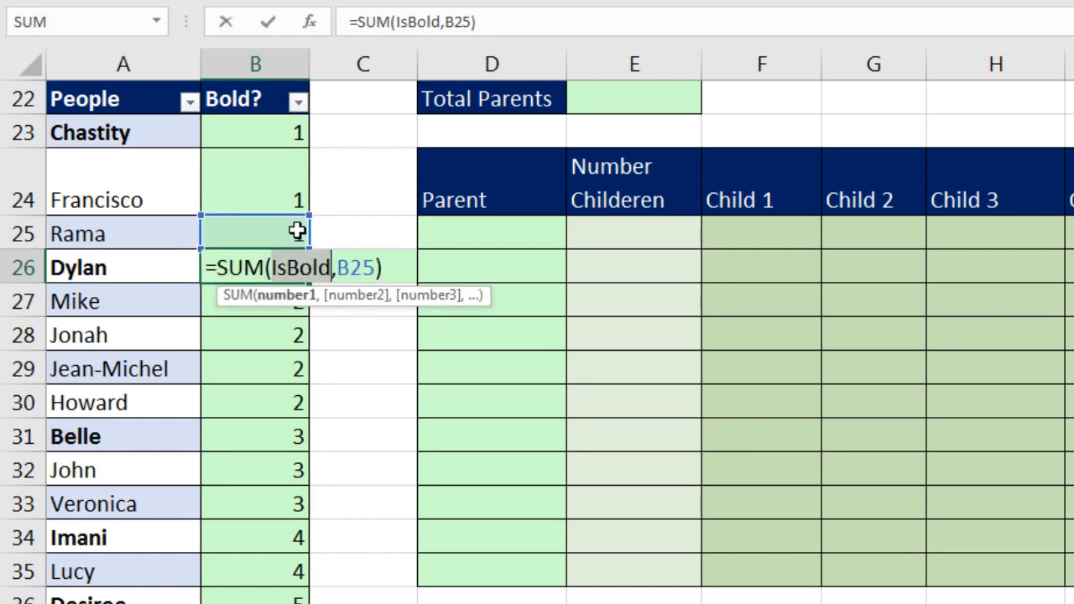
{"action": "key", "text": "Return"}
{"action": "double_click", "coordinate": [269, 298]}
{"action": "double_click", "coordinate": [291, 300]}
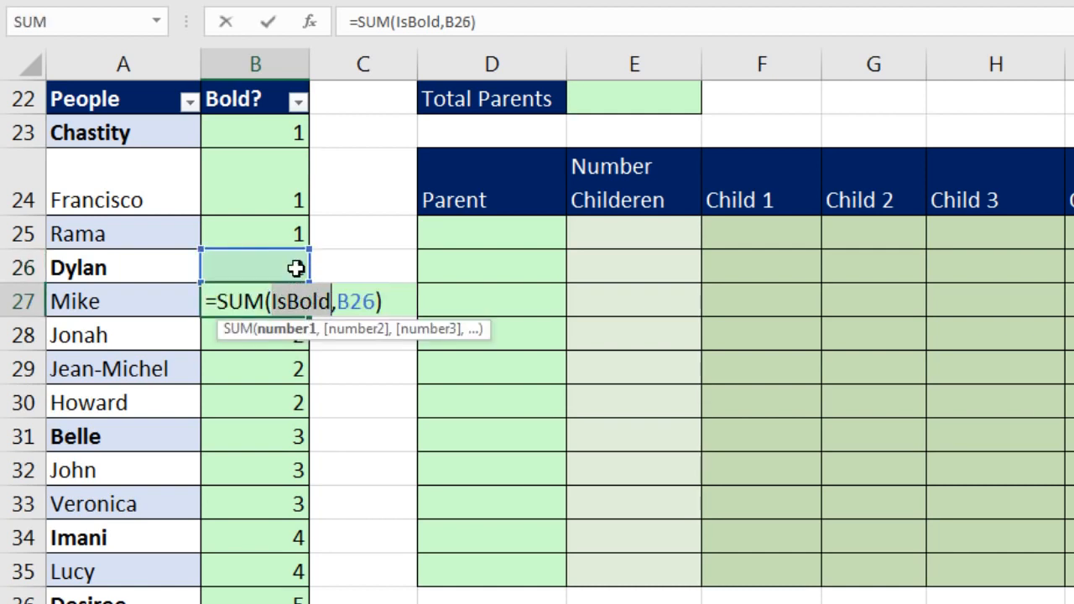
{"action": "key", "text": "ctrl+Return"}
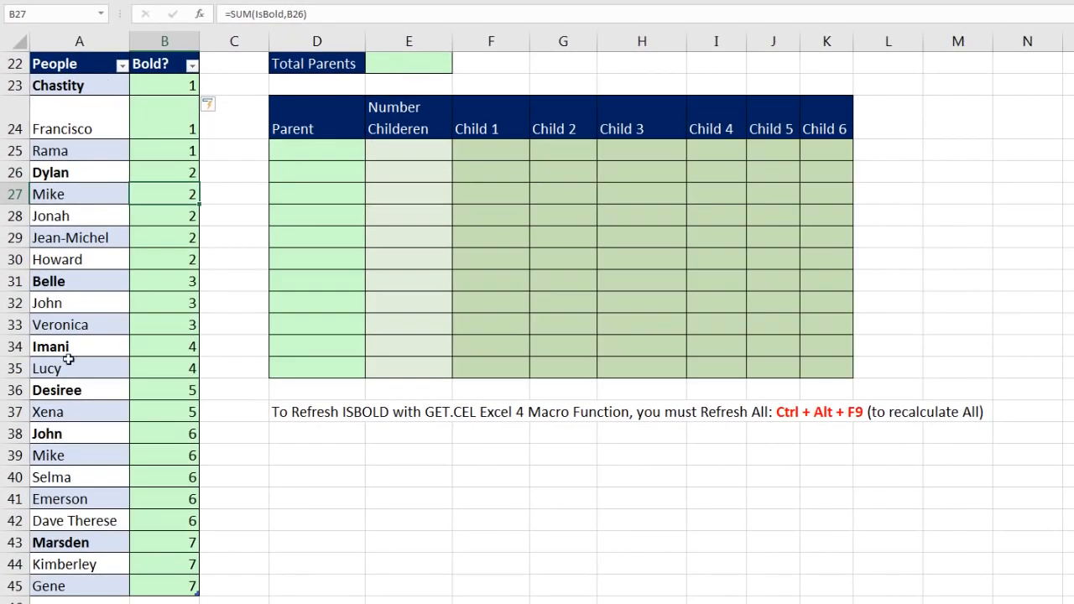
Calculate Total Parents in cell E22 with the formula =MAX(TPeople[Bold?])
{"action": "left_click", "coordinate": [384, 67]}
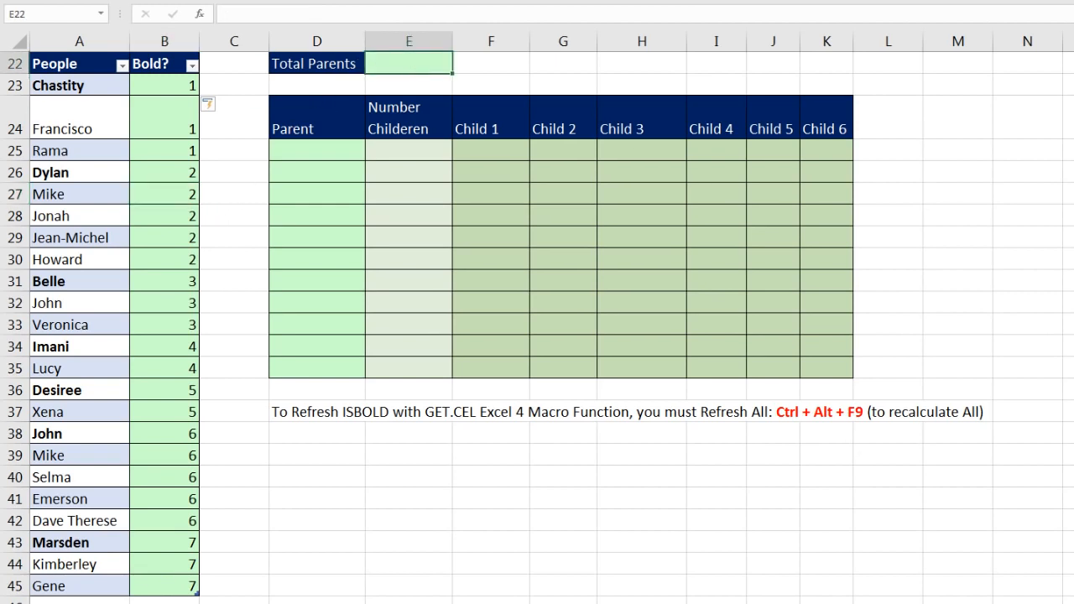
{"action": "type", "text": "=max"}
{"action": "key", "text": "Tab"}
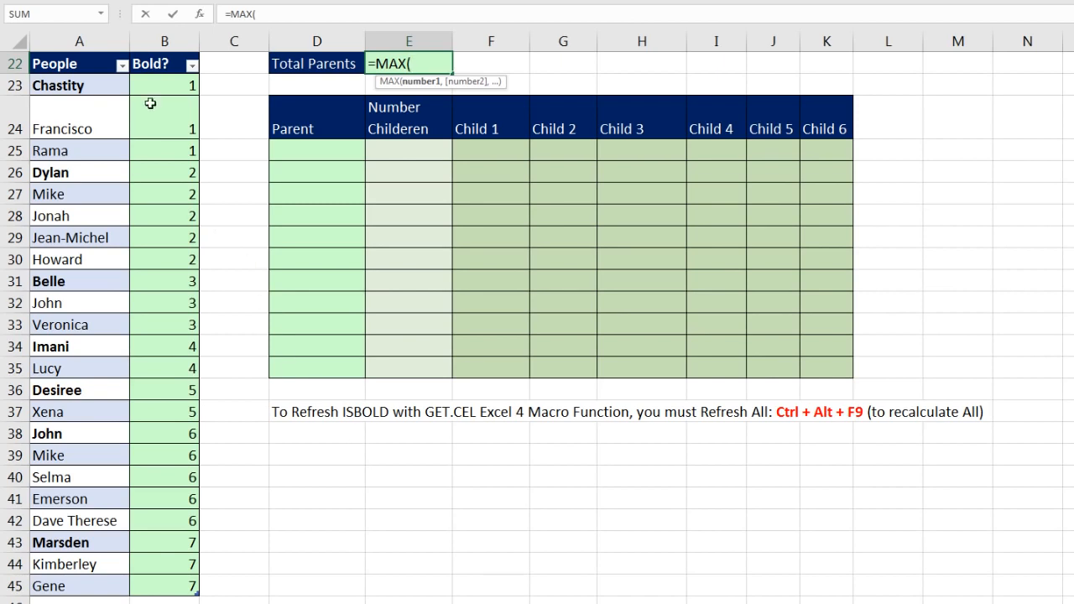
{"action": "left_click_drag", "start_coordinate": [152, 81], "coordinate": [178, 581]}
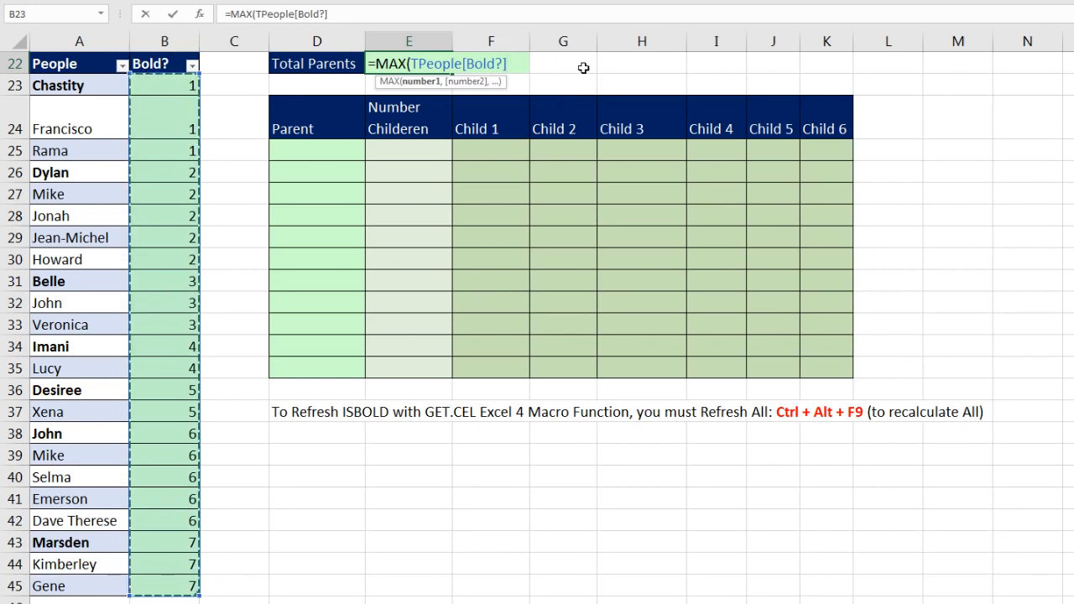
{"action": "type", "text": ")"}
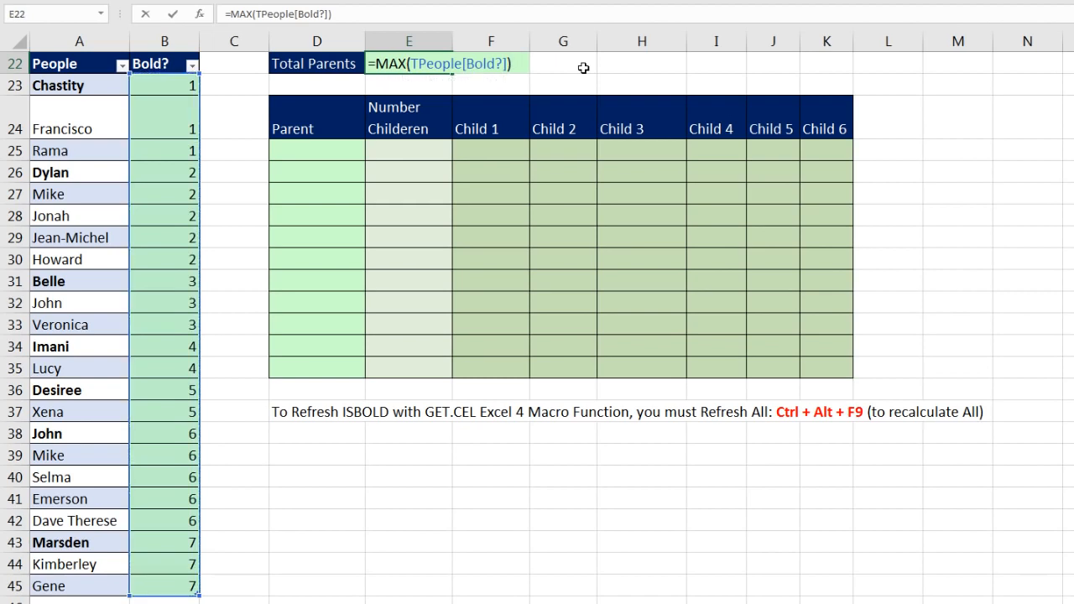
{"action": "key", "text": "Return"}
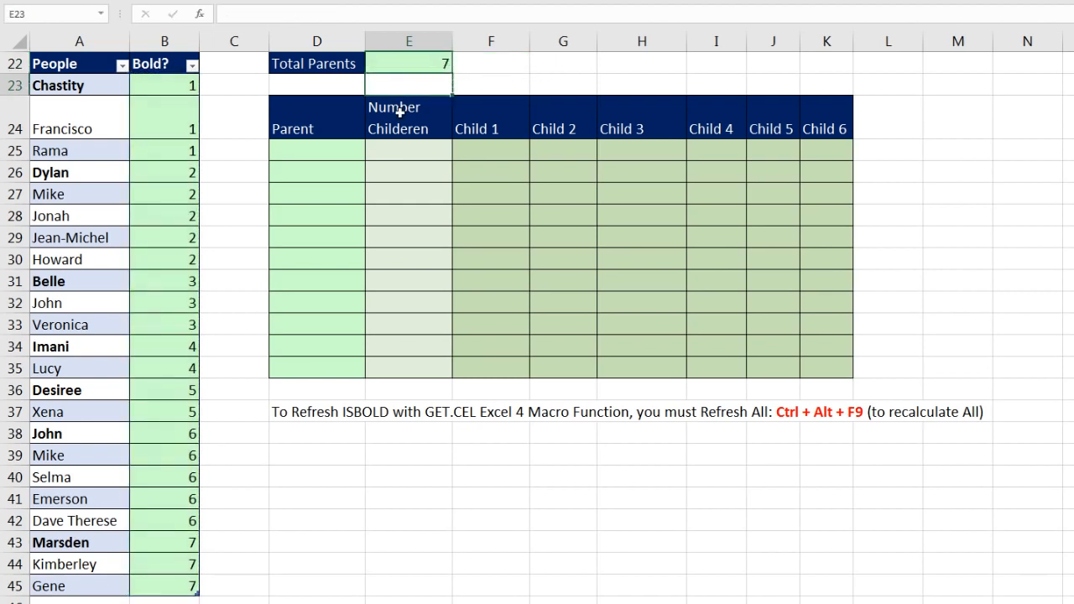
Start an INDEX formula in cell D25 under Parent, using TPeople[People] as its array
{"action": "left_click", "coordinate": [321, 152]}
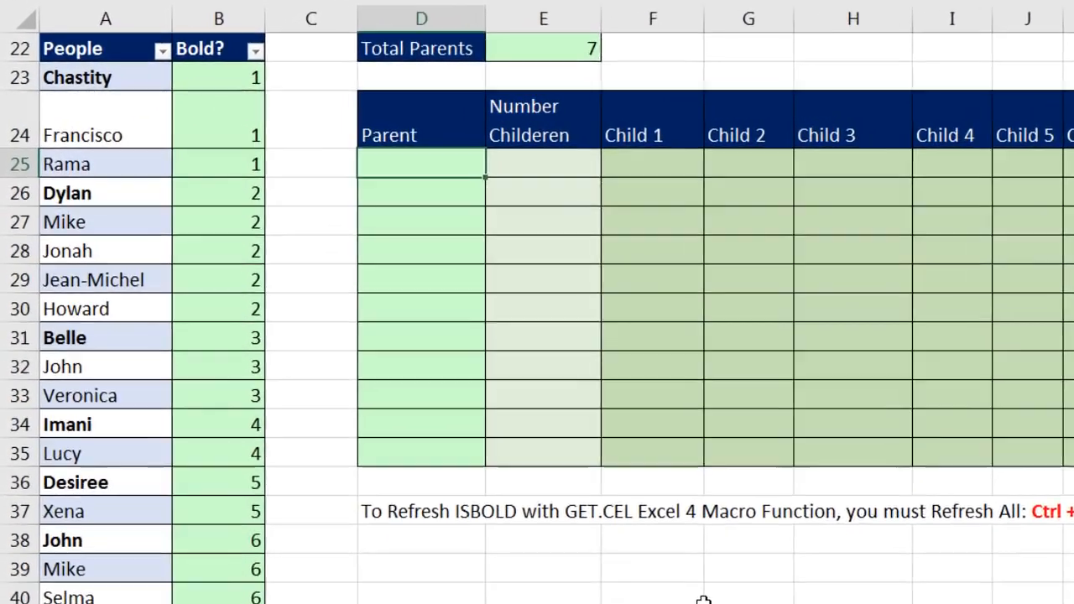
{"action": "type", "text": "=in"}
{"action": "key", "text": "Tab"}
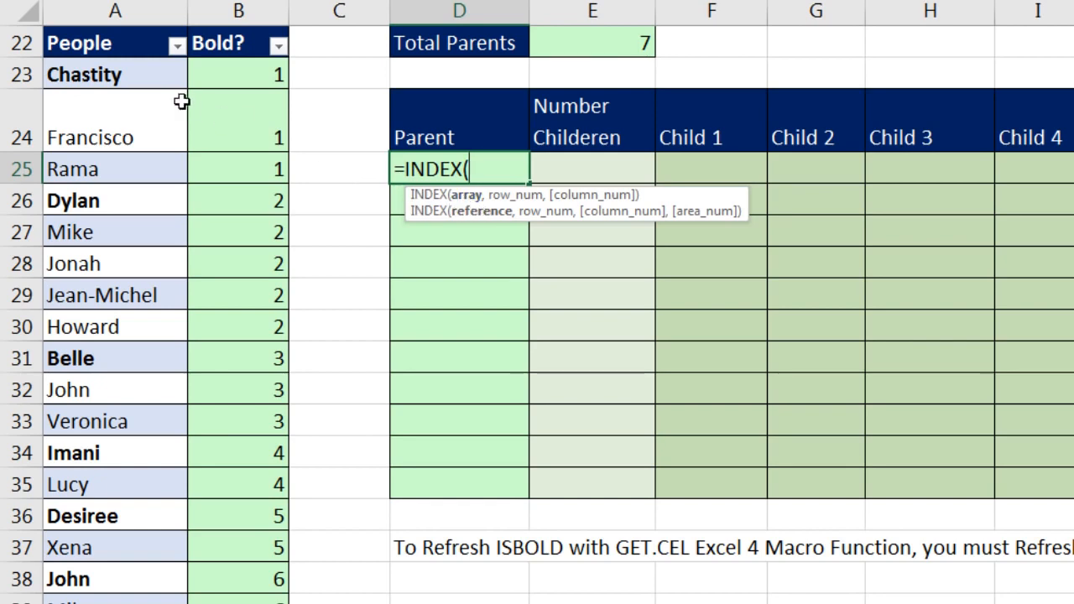
{"action": "left_click_drag", "start_coordinate": [96, 74], "coordinate": [109, 603]}
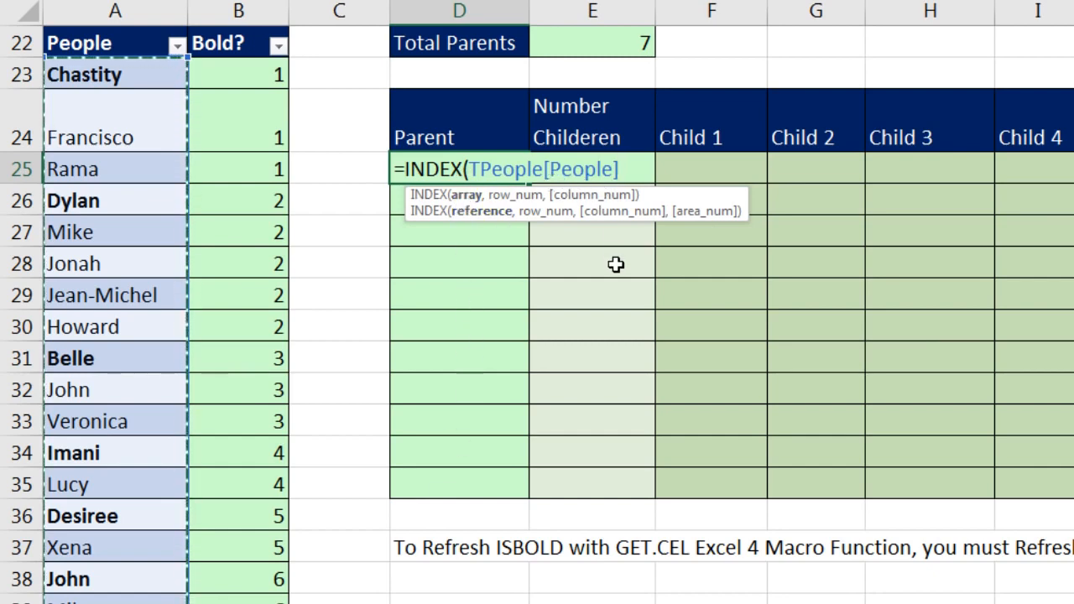
{"action": "type", "text": ","}
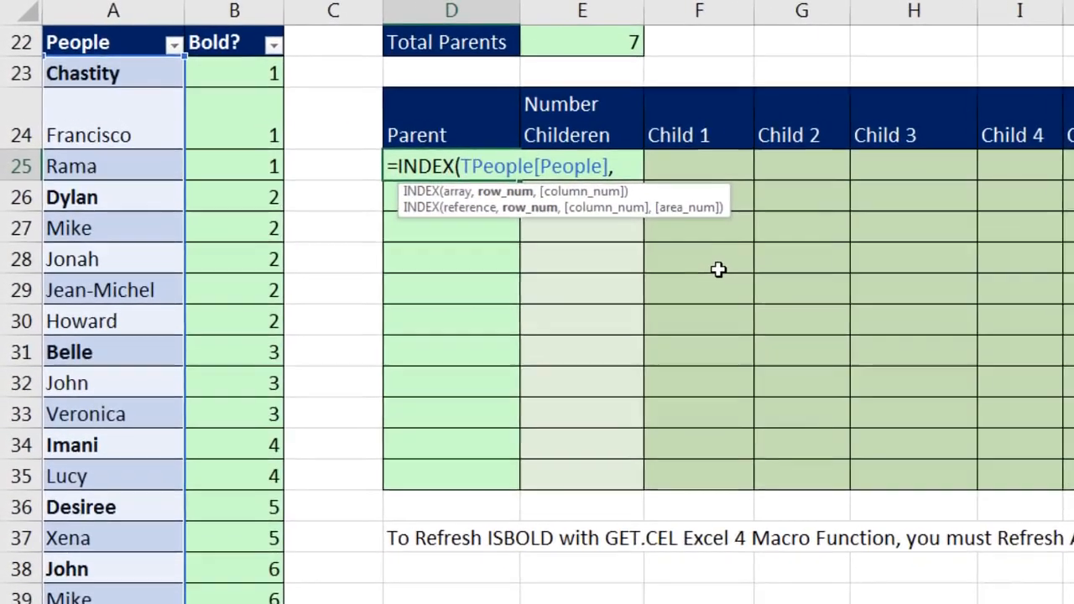
Nest a MATCH function as the row number of the D25 INDEX formula, with ROWS(D$25:D25) as its lookup value
{"action": "type", "text": "mat"}
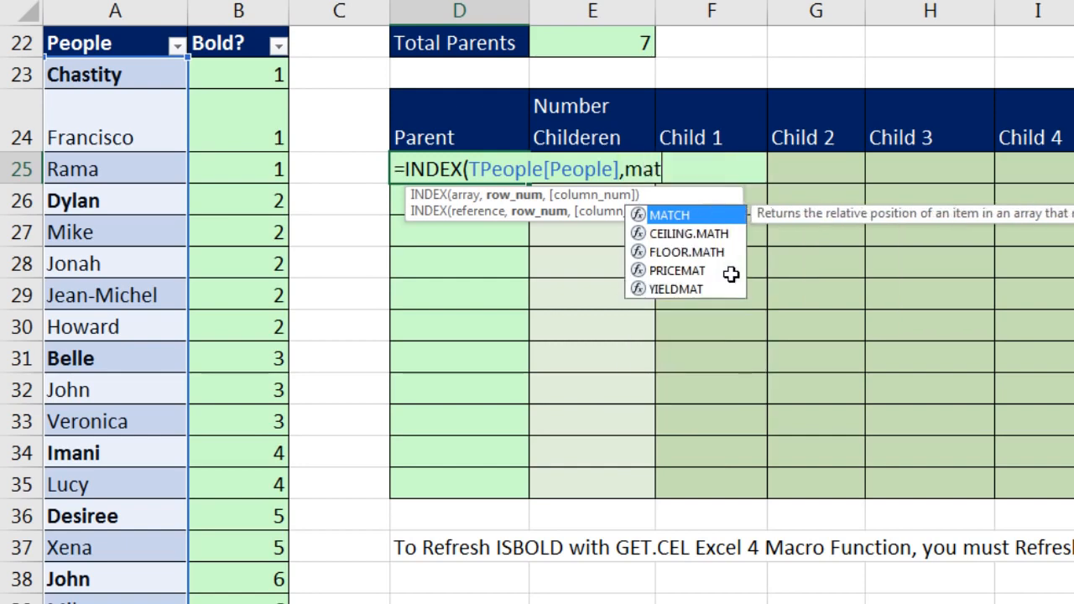
{"action": "key", "text": "Tab"}
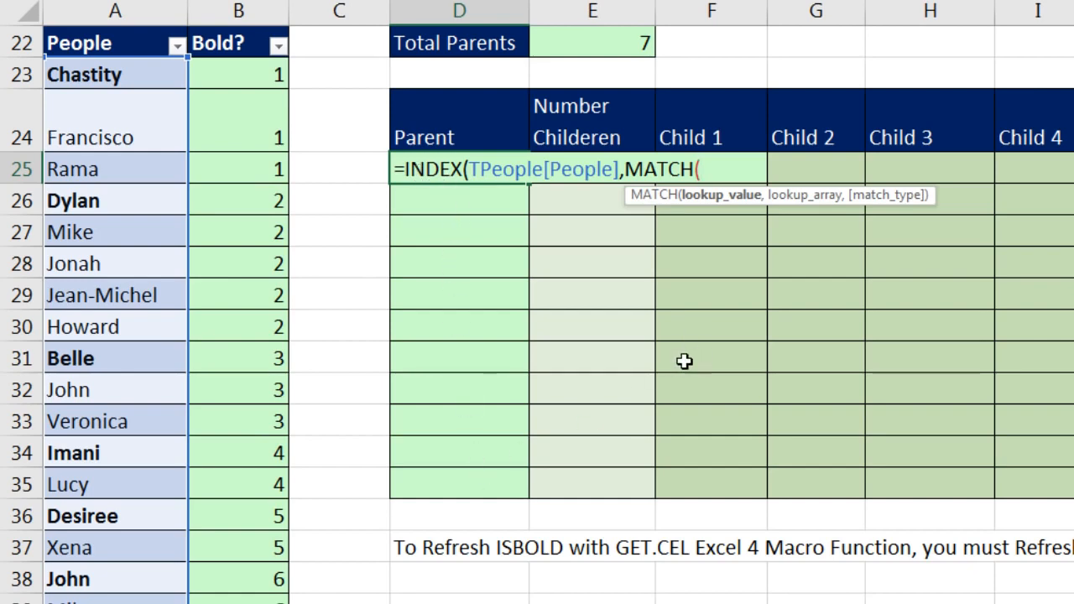
{"action": "type", "text": "rows"}
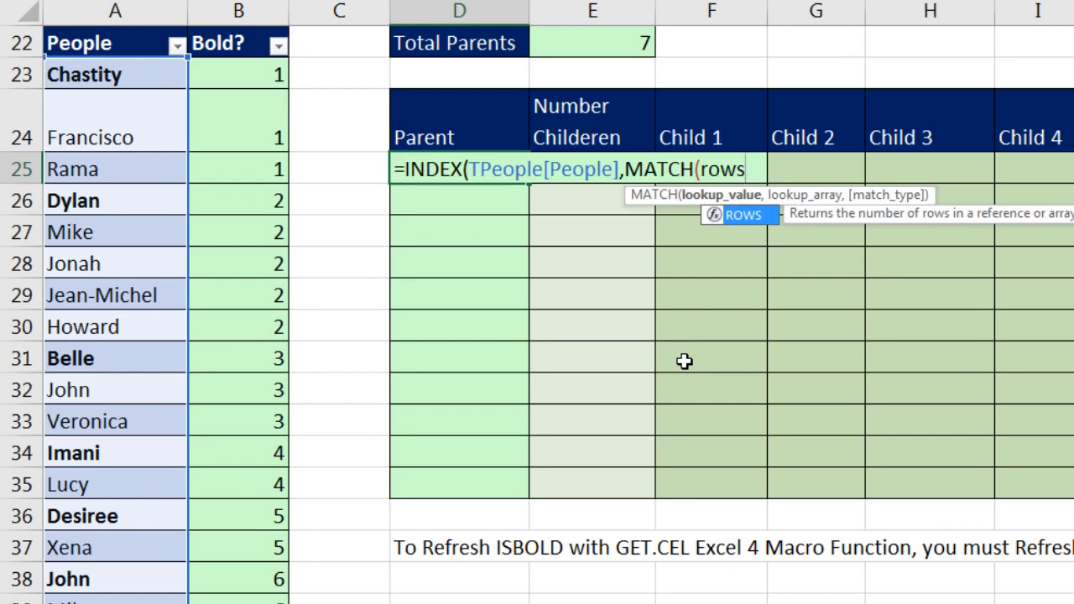
{"action": "key", "text": "Tab"}
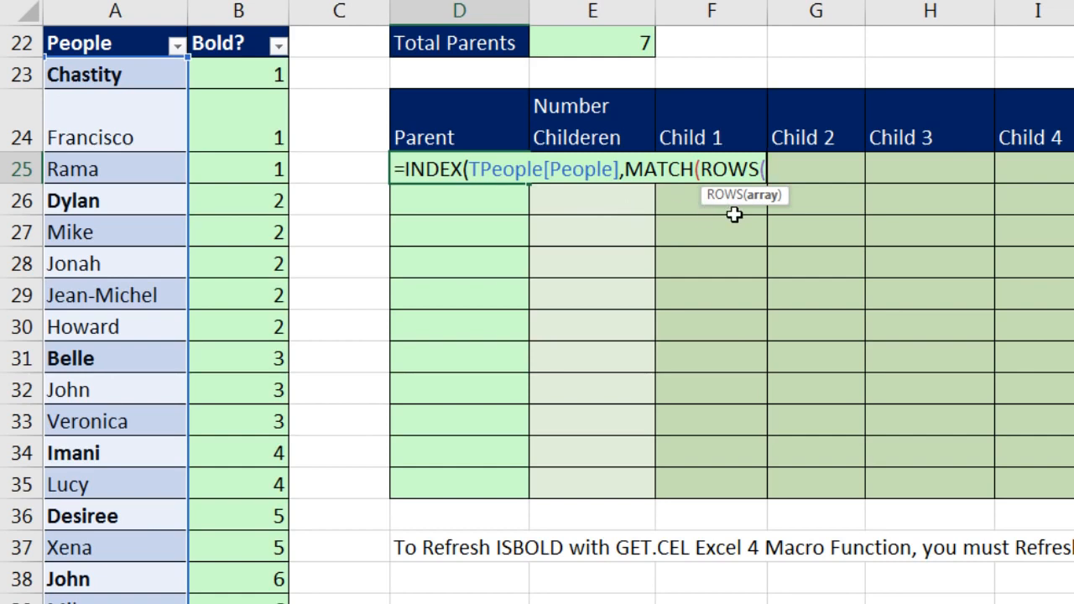
{"action": "type", "text": "D$"}
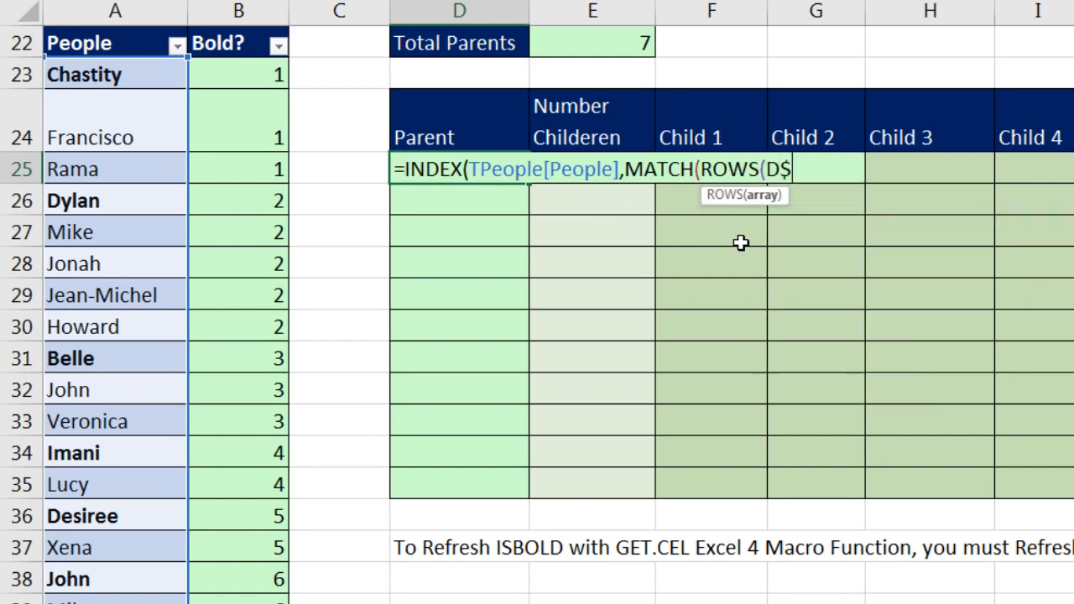
{"action": "type", "text": "25:D"}
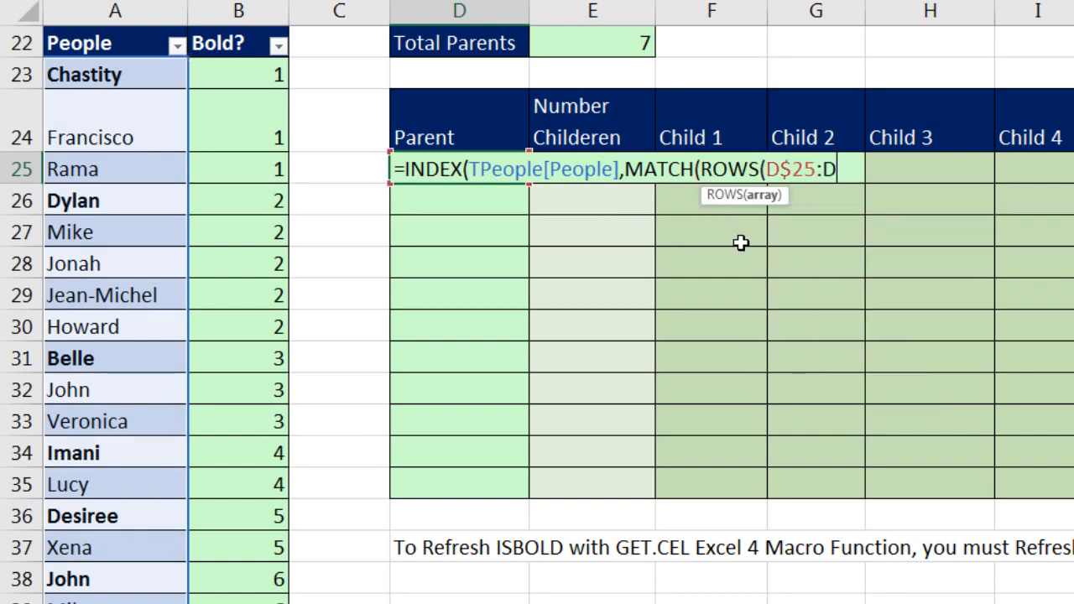
{"action": "type", "text": "25)"}
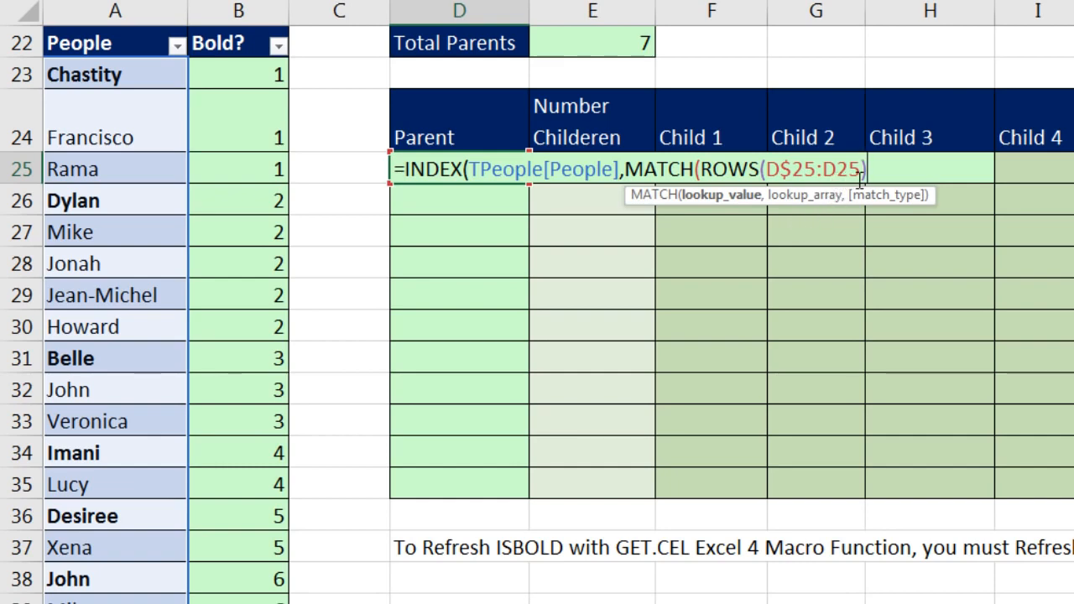
{"action": "left_click", "coordinate": [735, 202]}
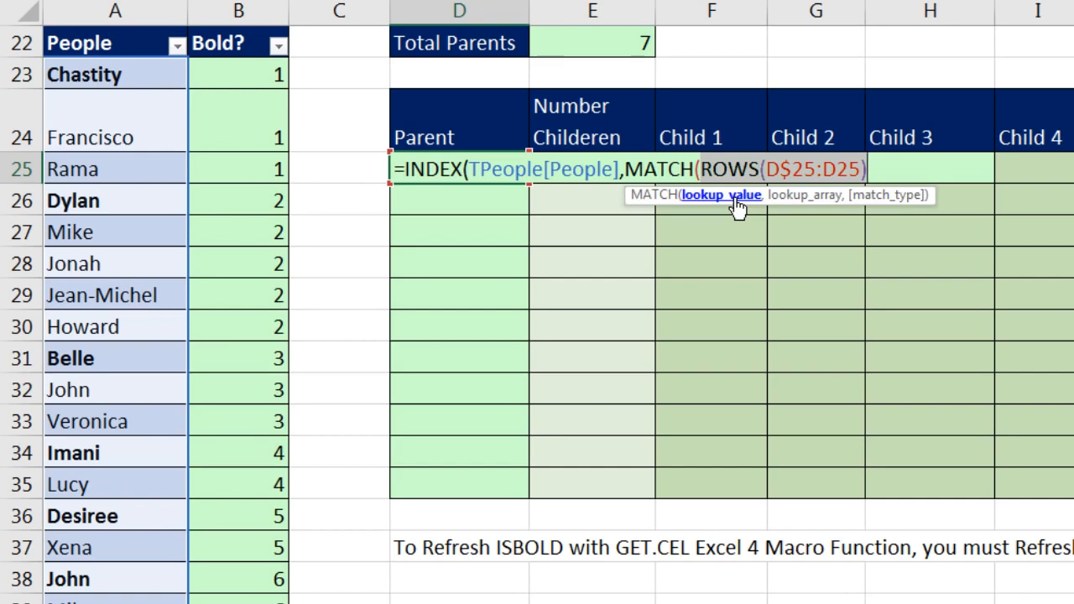
{"action": "left_click", "coordinate": [886, 169]}
Complete the MATCH in D25 with lookup array TPeople[Bold?] and match type 0, and copy the formula down through D35
{"action": "type", "text": ","}
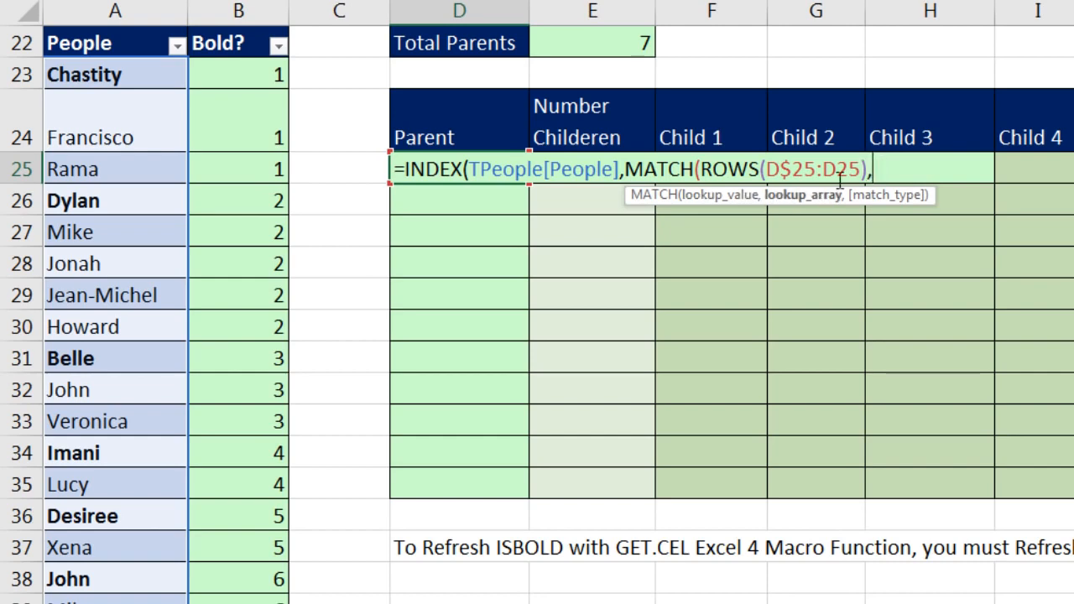
{"action": "left_click_drag", "start_coordinate": [228, 74], "coordinate": [231, 603]}
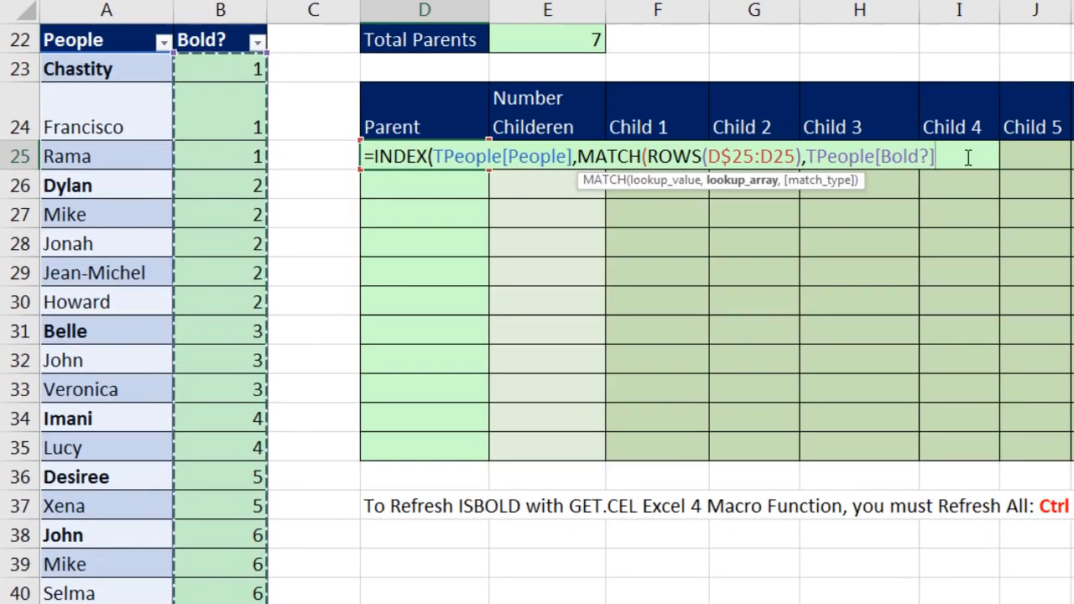
{"action": "type", "text": ","}
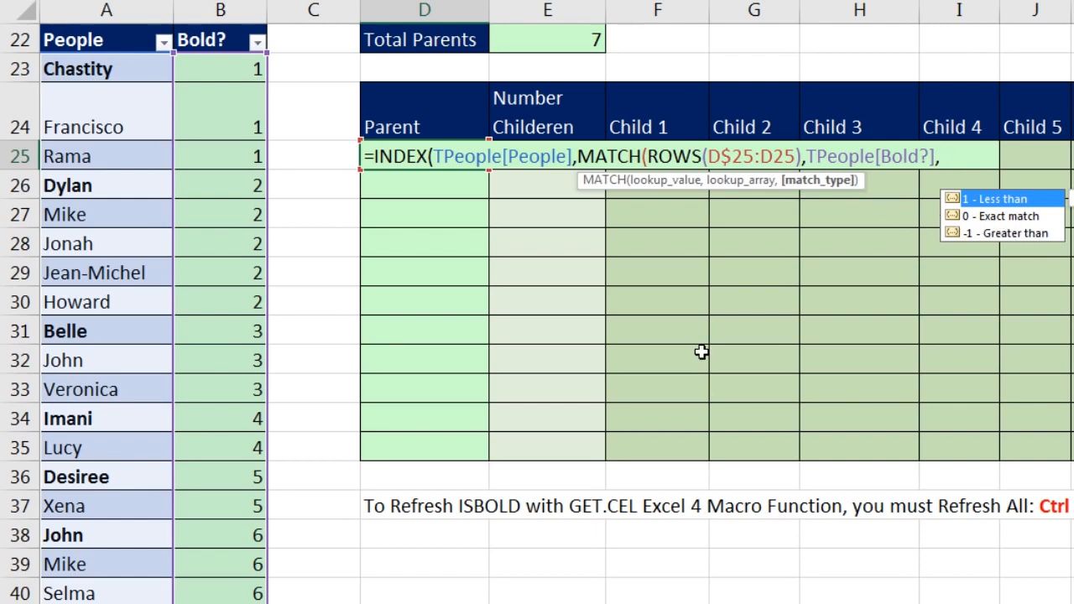
{"action": "type", "text": "0)"}
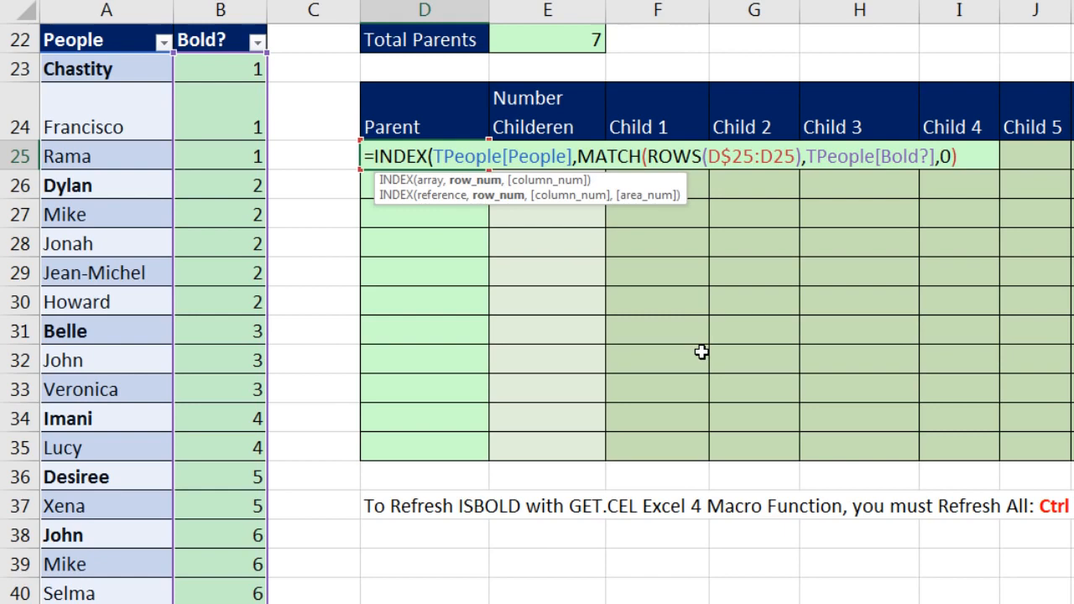
{"action": "left_click", "coordinate": [479, 181]}
{"action": "left_click", "coordinate": [968, 159]}
{"action": "type", "text": ")"}
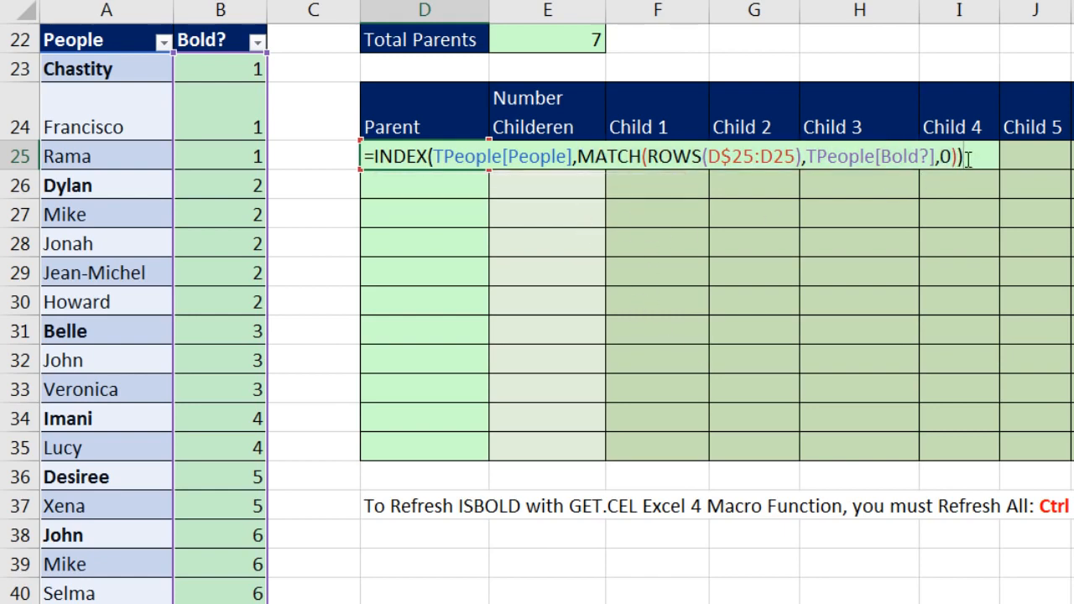
{"action": "key", "text": "ctrl+Return"}
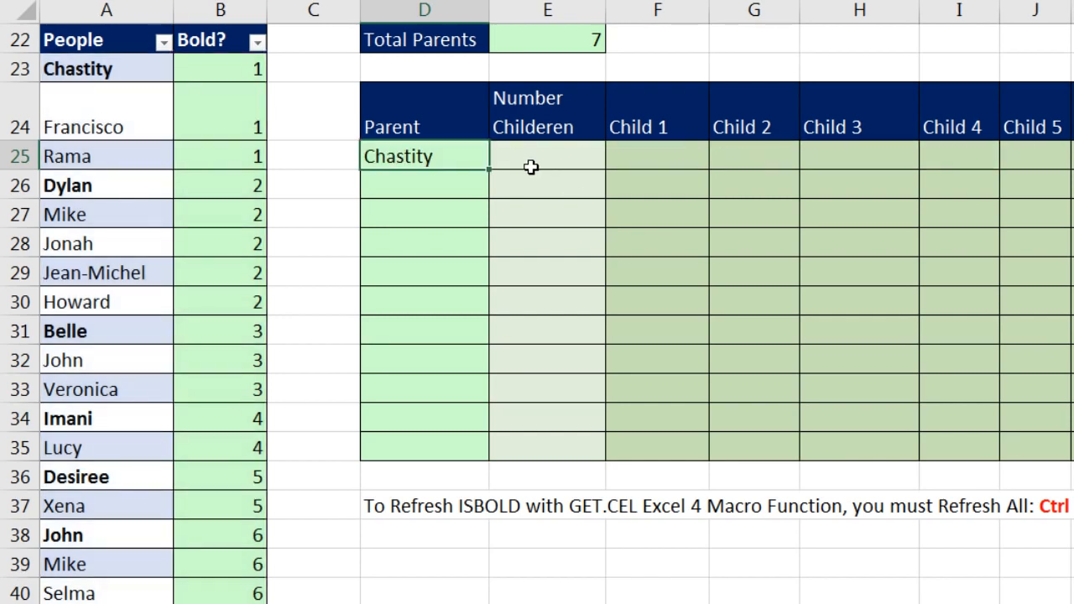
{"action": "left_click_drag", "start_coordinate": [492, 170], "coordinate": [502, 457]}
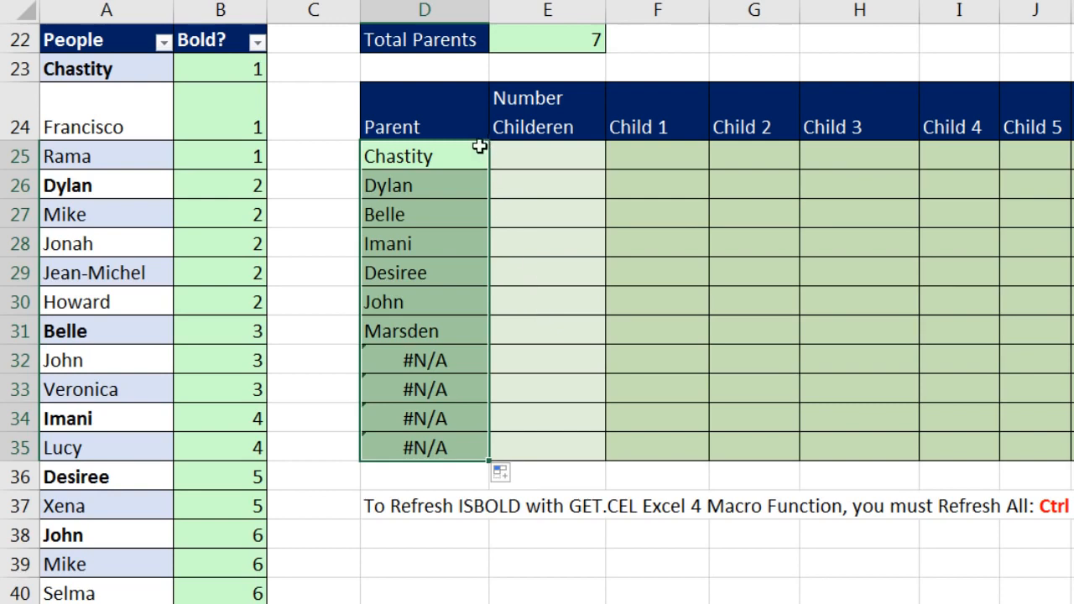
Examine the D29 formula by evaluating its ROWS lookup value and its MATCH row number, leaving the formula unedited
{"action": "left_click", "coordinate": [424, 275]}
{"action": "double_click", "coordinate": [428, 275]}
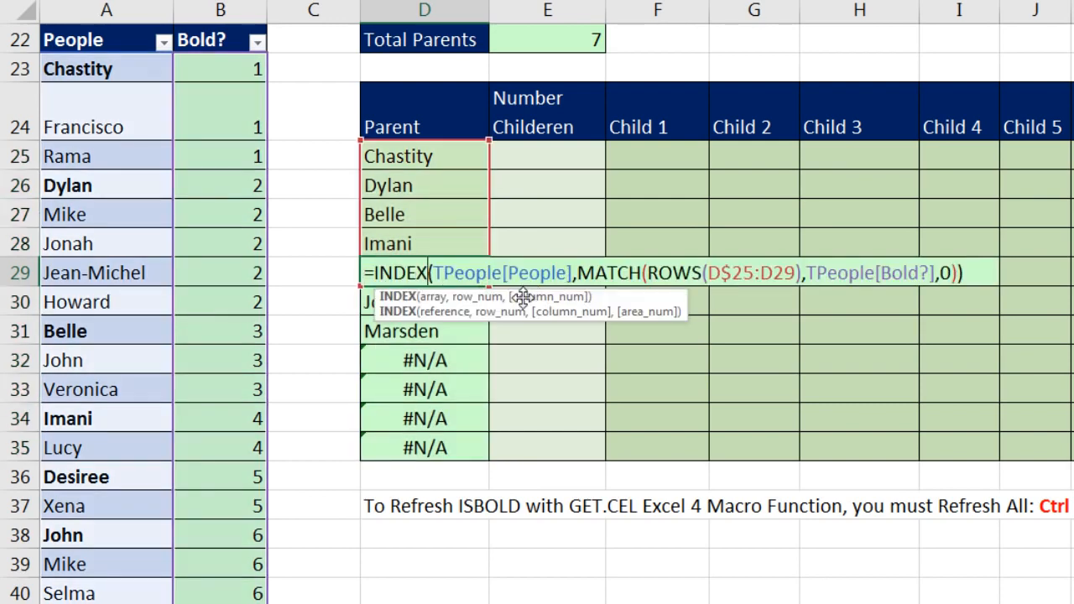
{"action": "left_click", "coordinate": [453, 296]}
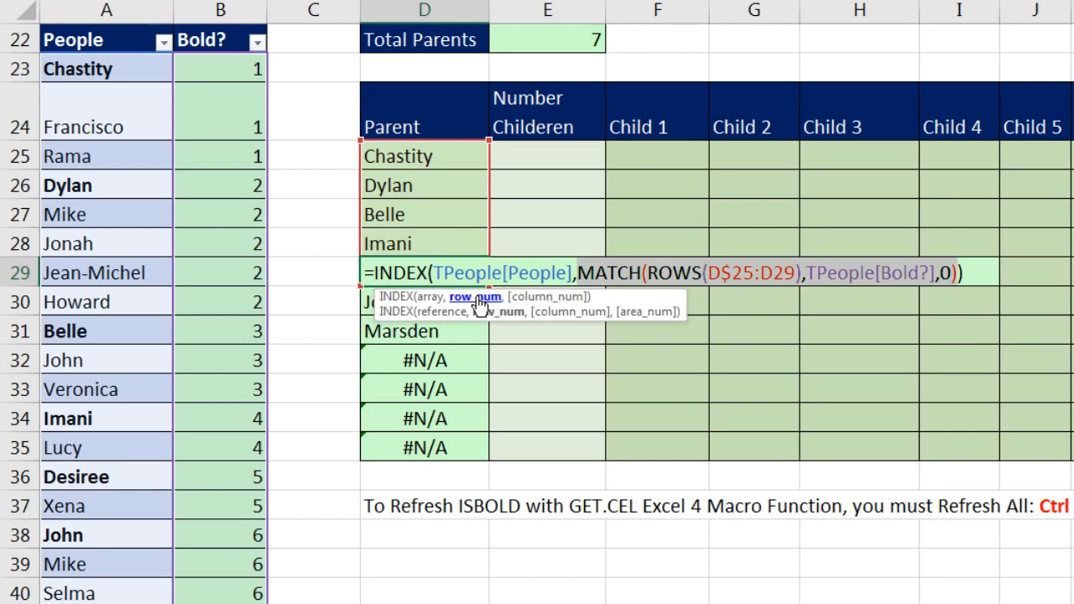
{"action": "left_click", "coordinate": [644, 272]}
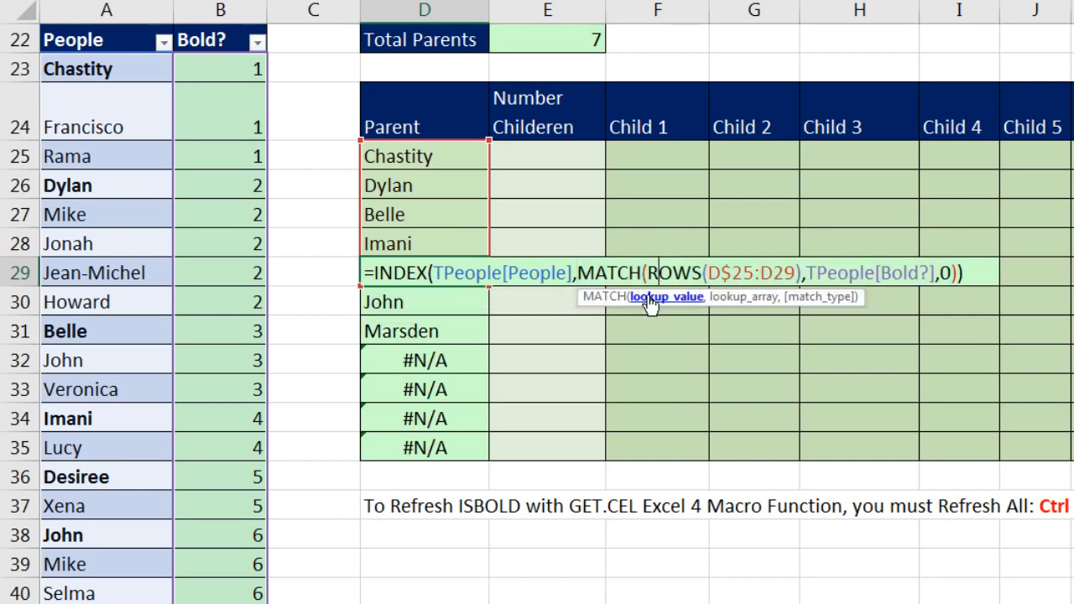
{"action": "left_click", "coordinate": [653, 298]}
{"action": "key", "text": "F9"}
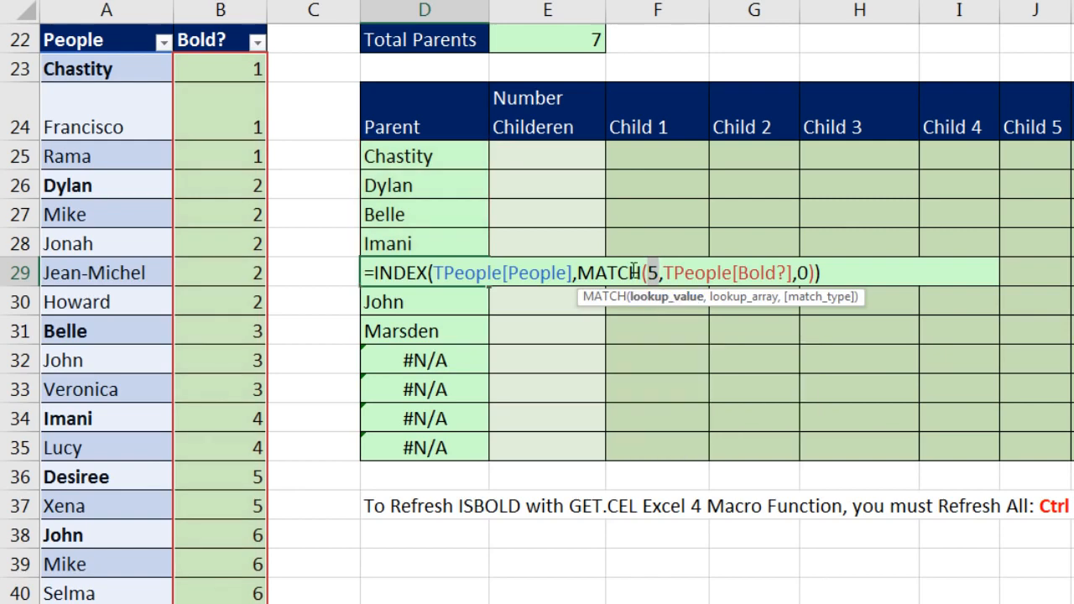
{"action": "left_click", "coordinate": [579, 271]}
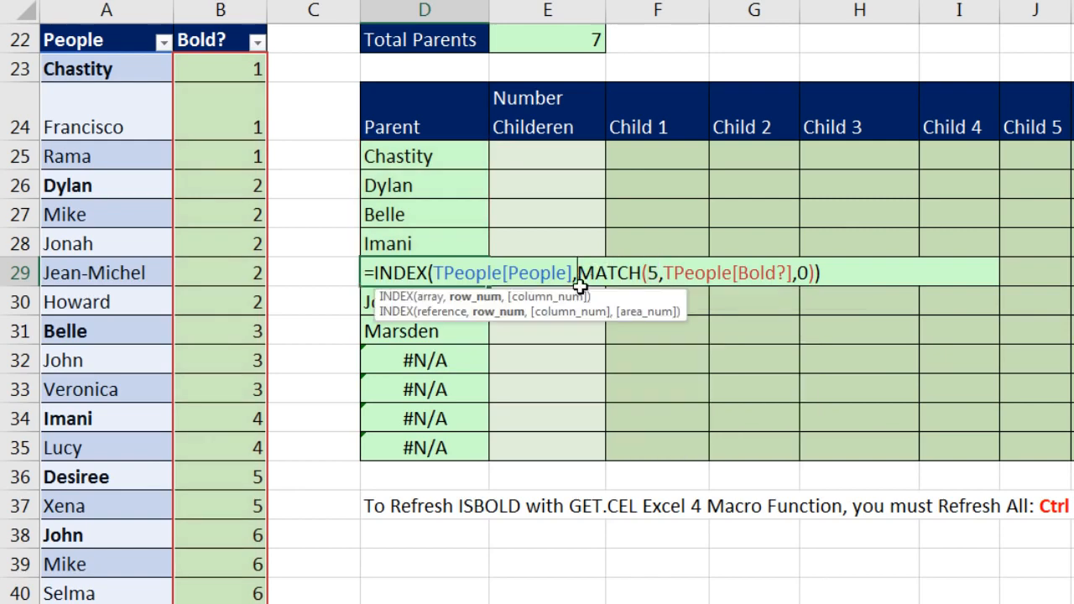
{"action": "left_click", "coordinate": [476, 298]}
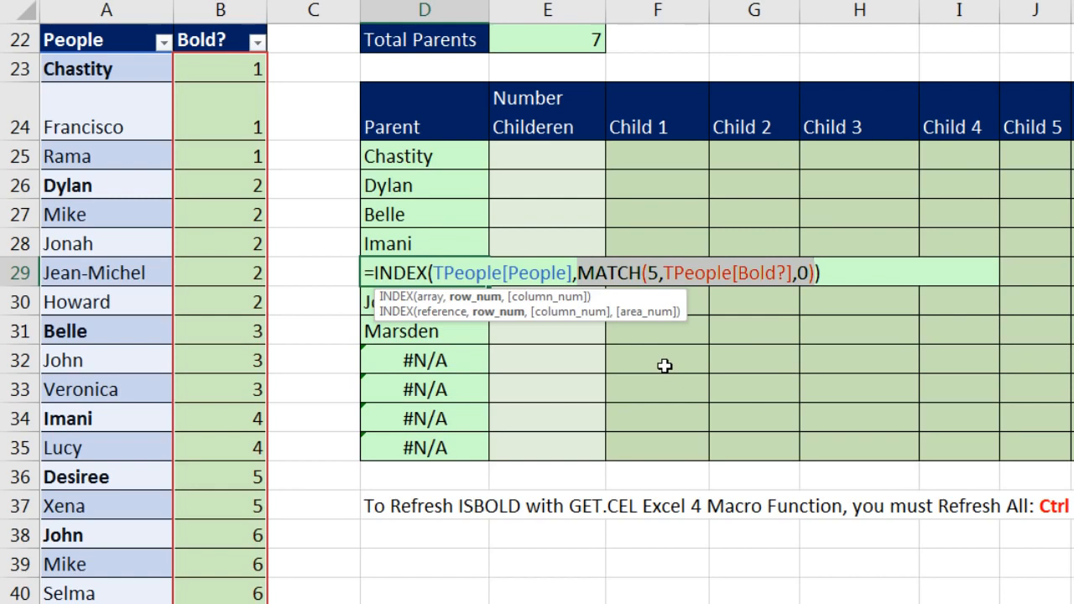
{"action": "key", "text": "F9"}
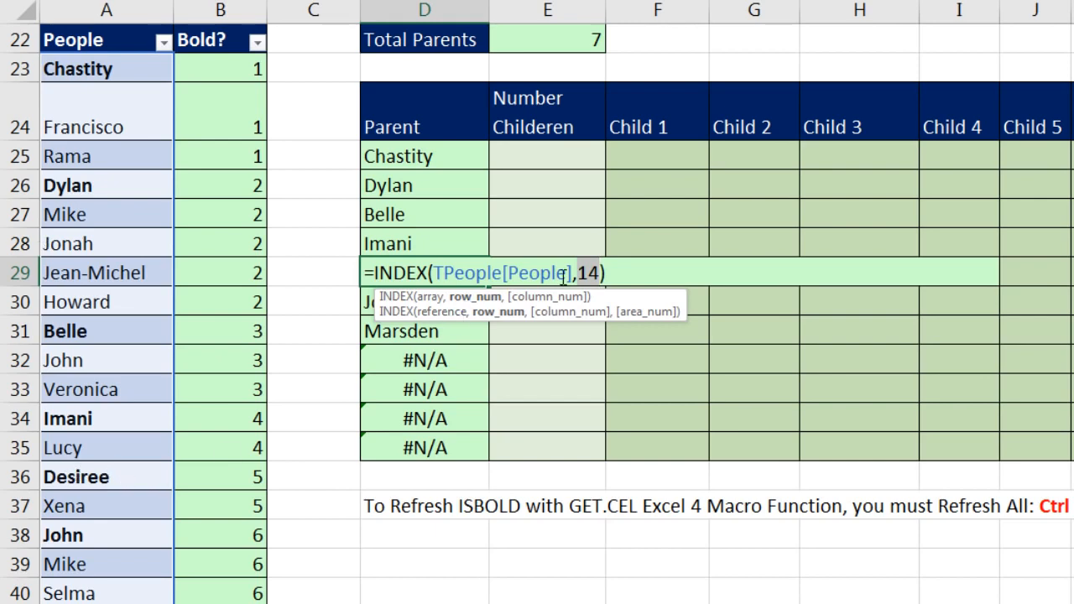
{"action": "key", "text": "Escape"}
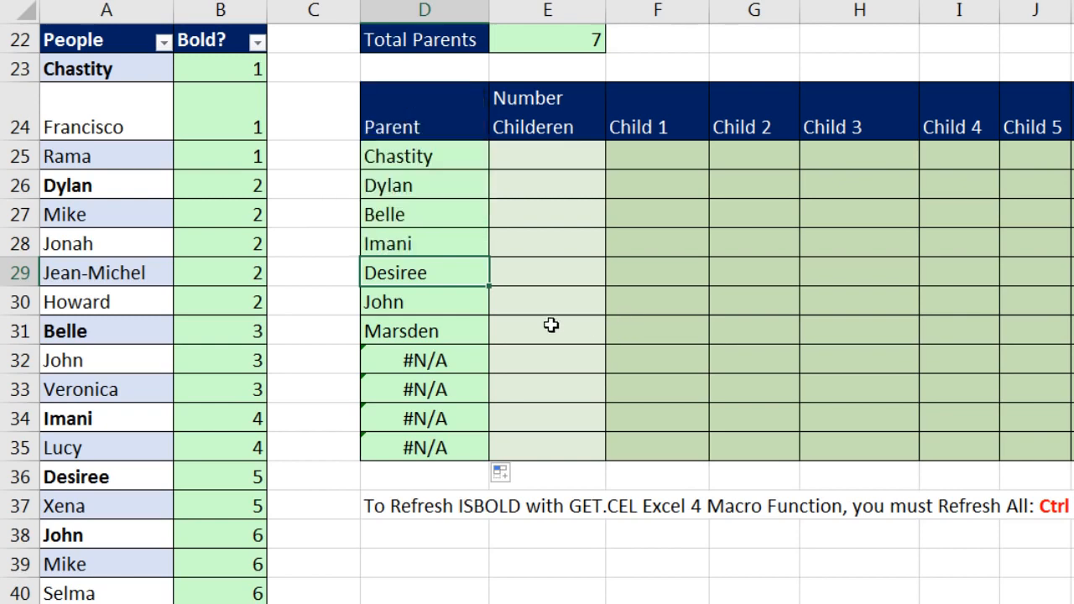
Wrap the D25 INDEX formula in an IF function with the logical test ROWS(D$25:D25)>$E$22
{"action": "double_click", "coordinate": [455, 163]}
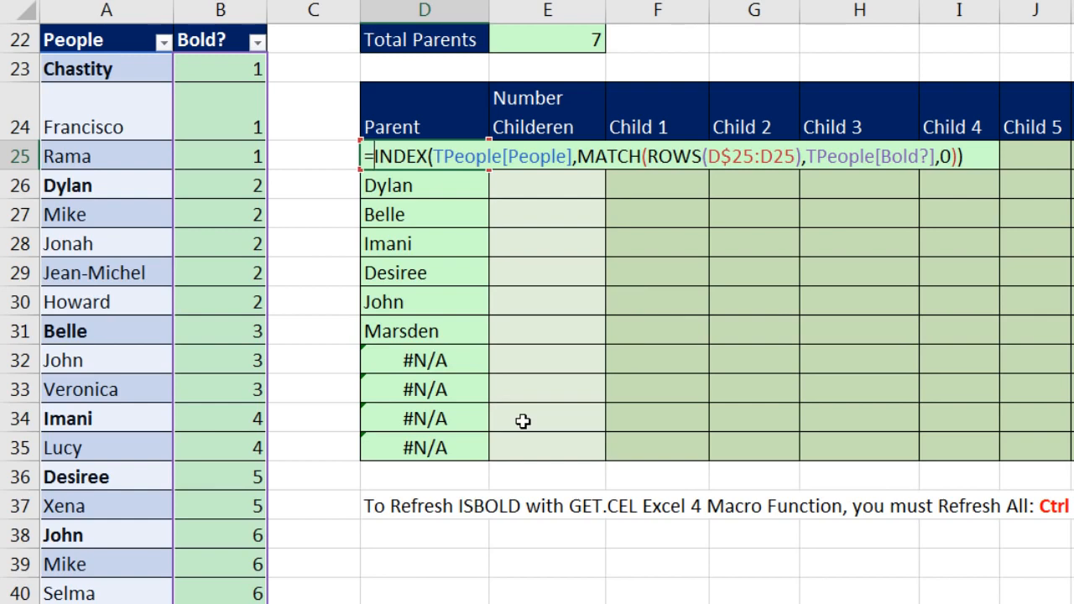
{"action": "type", "text": "if"}
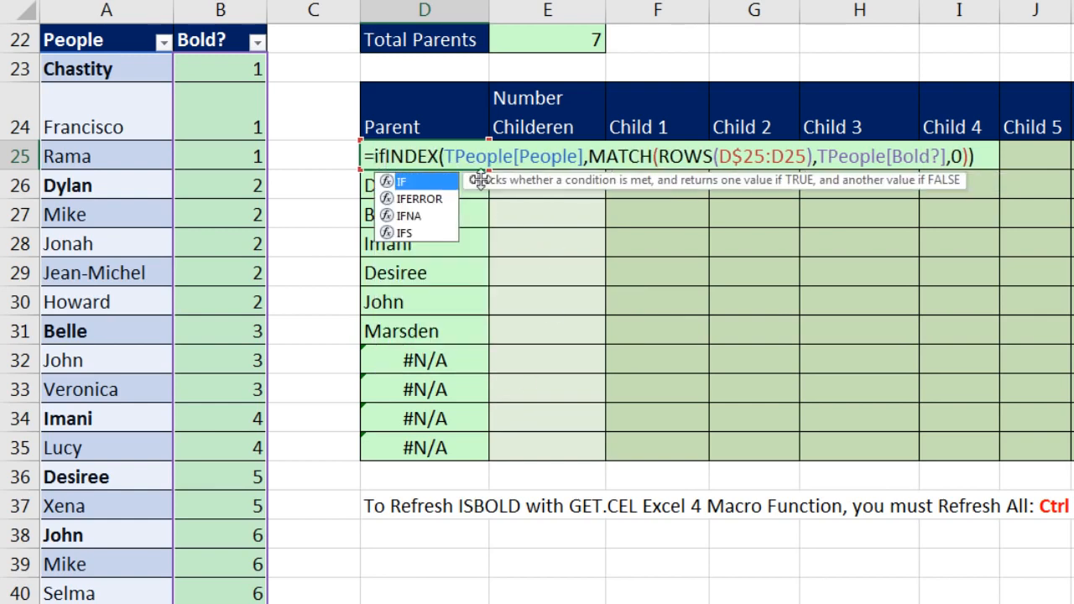
{"action": "key", "text": "Tab"}
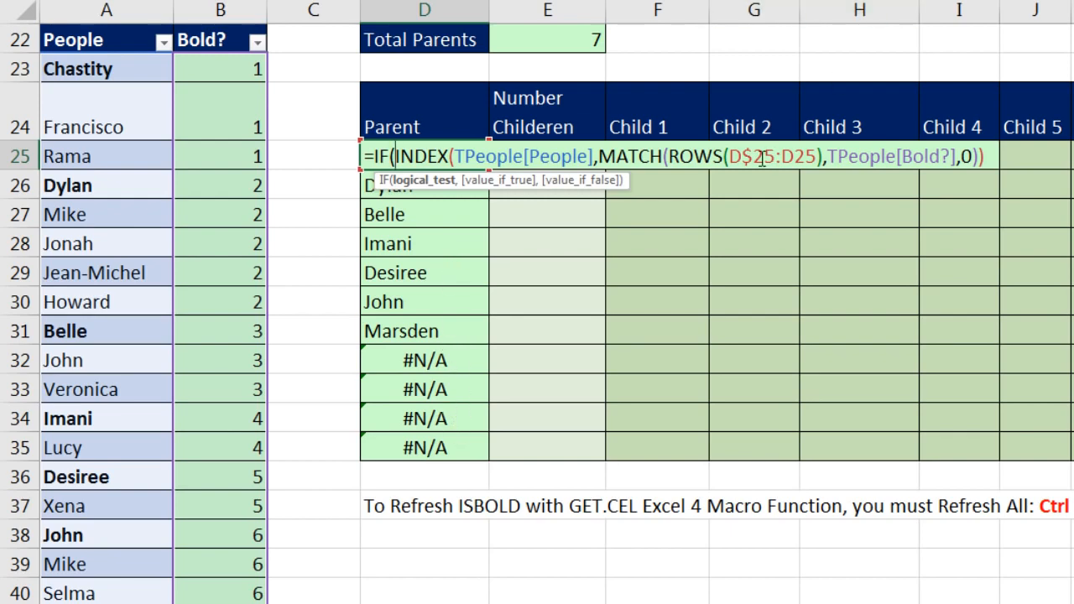
{"action": "left_click", "coordinate": [707, 158]}
{"action": "left_click", "coordinate": [695, 183]}
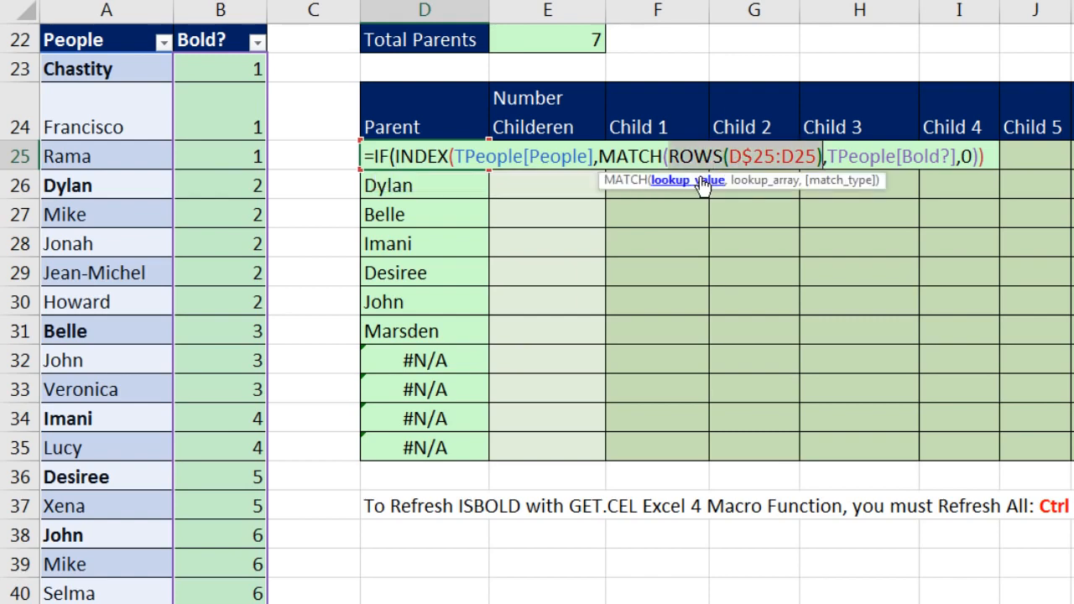
{"action": "key", "text": "ctrl+c"}
{"action": "left_click", "coordinate": [397, 156]}
{"action": "key", "text": "ctrl+v"}
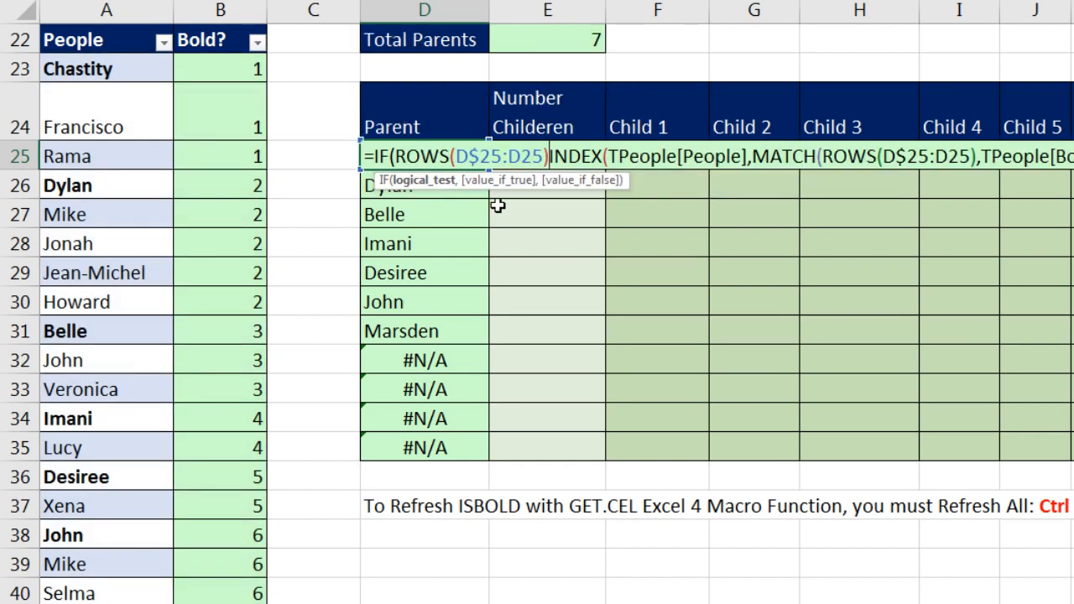
{"action": "type", "text": ">"}
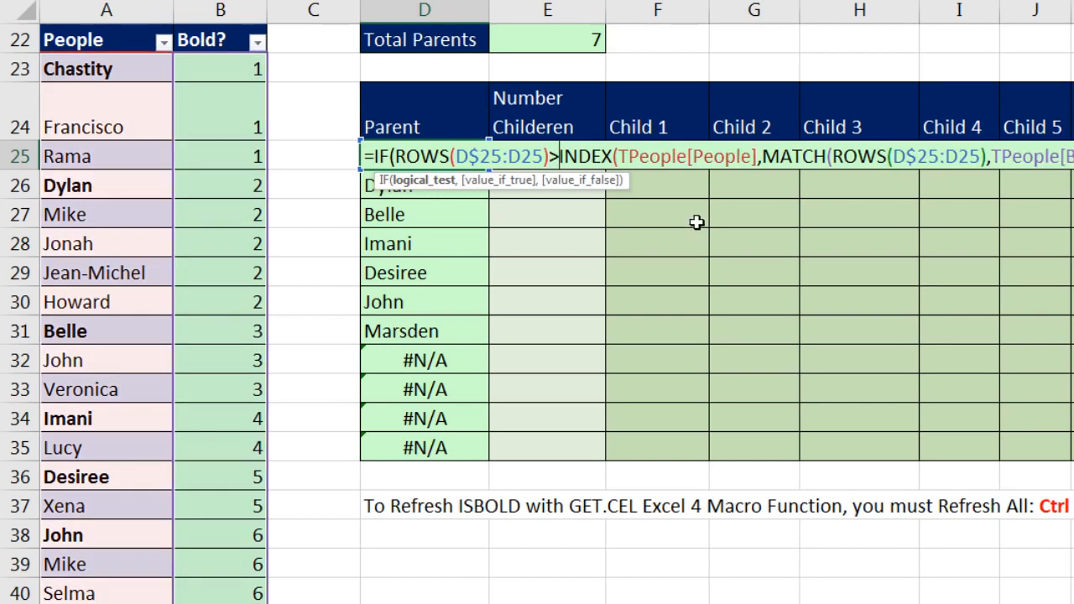
{"action": "left_click", "coordinate": [532, 38]}
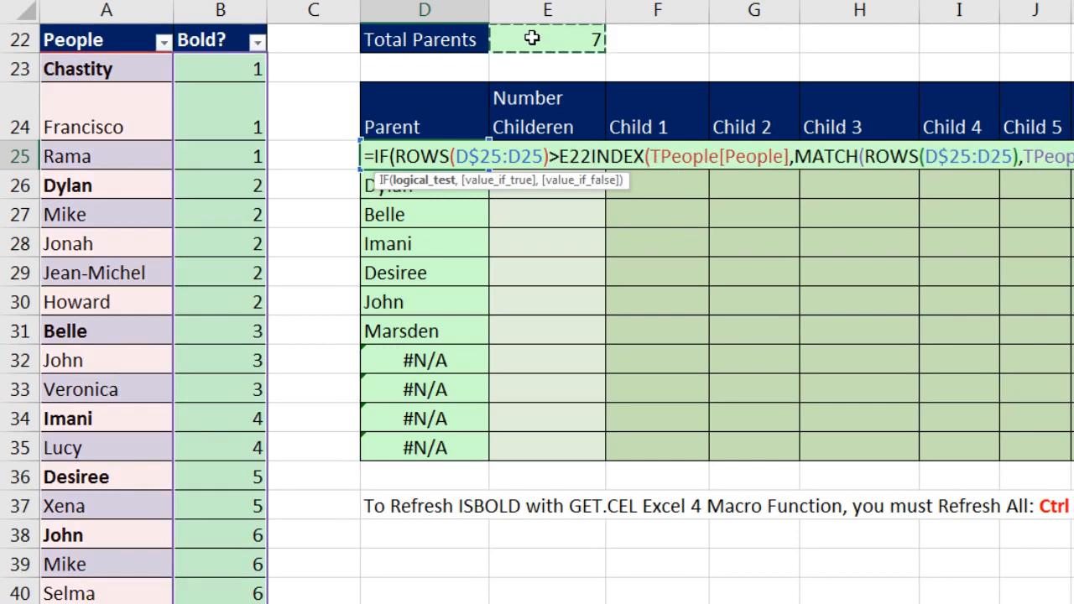
{"action": "key", "text": "F4"}
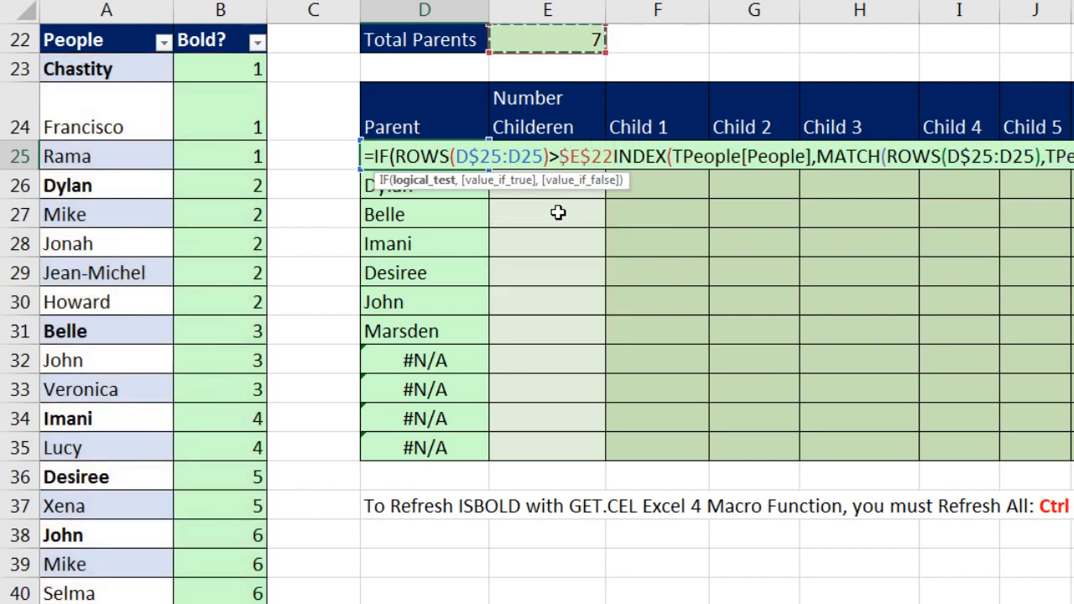
Complete the IF in D25 with "" as value if true and the INDEX as value if false, and copy it down through D35
{"action": "type", "text": ","}
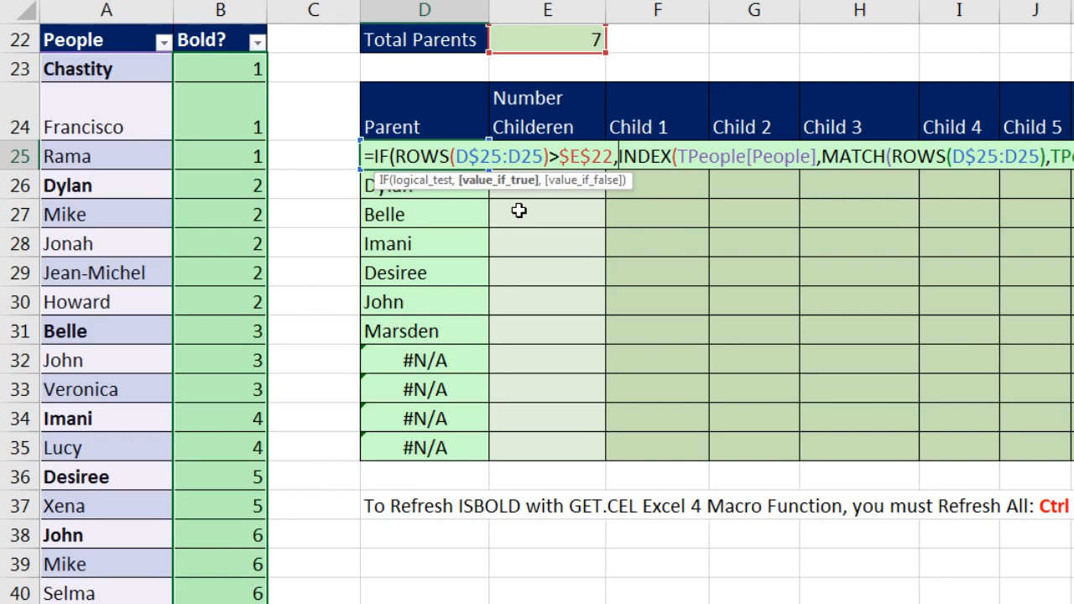
{"action": "type", "text": "\"\""}
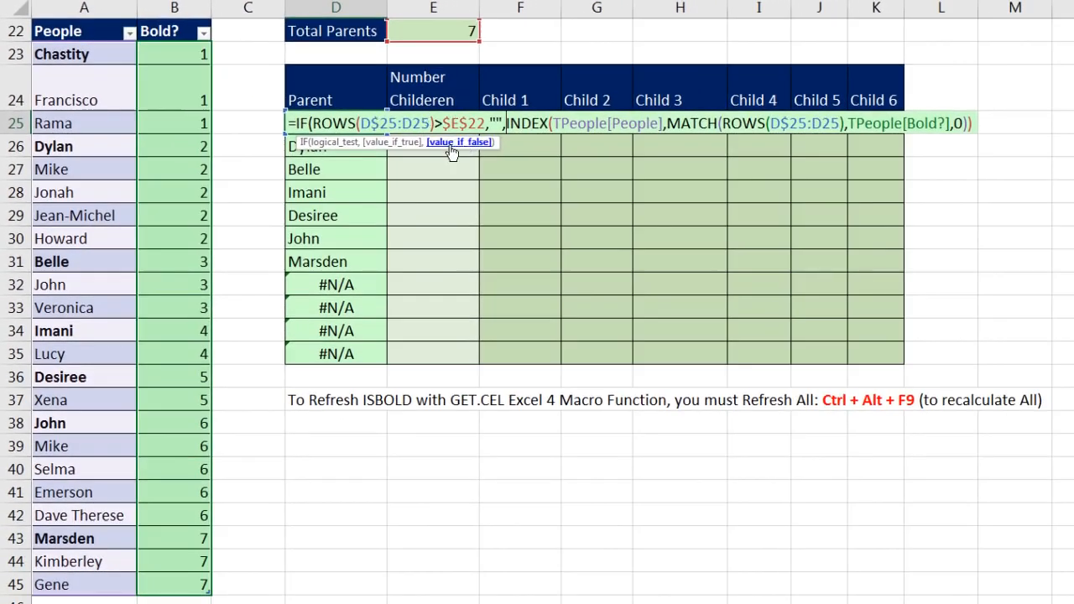
{"action": "left_click_drag", "start_coordinate": [506, 124], "coordinate": [591, 155]}
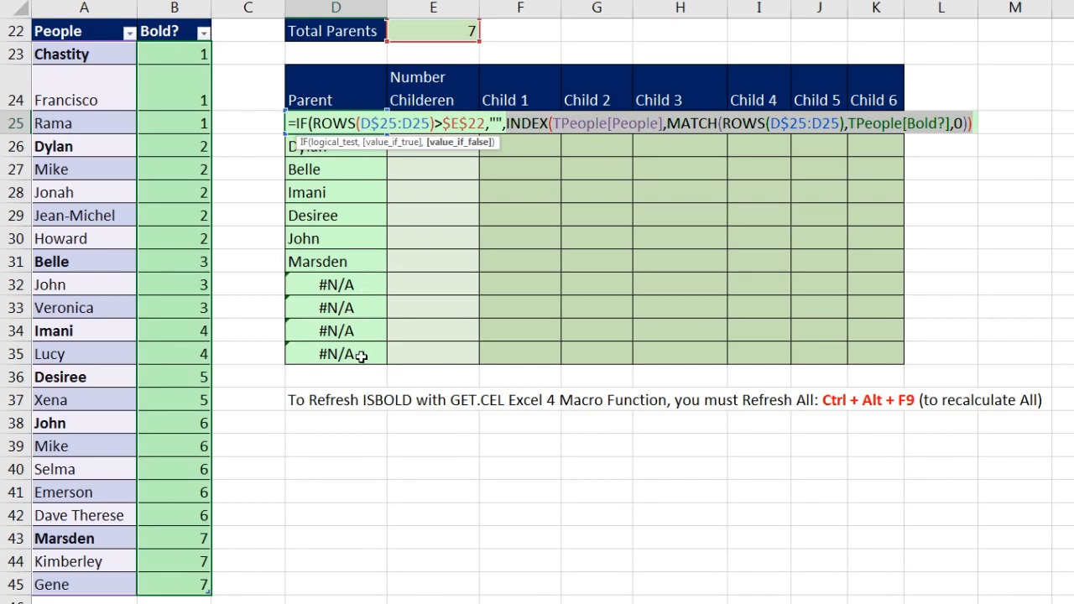
{"action": "left_click", "coordinate": [360, 123]}
{"action": "left_click", "coordinate": [976, 124]}
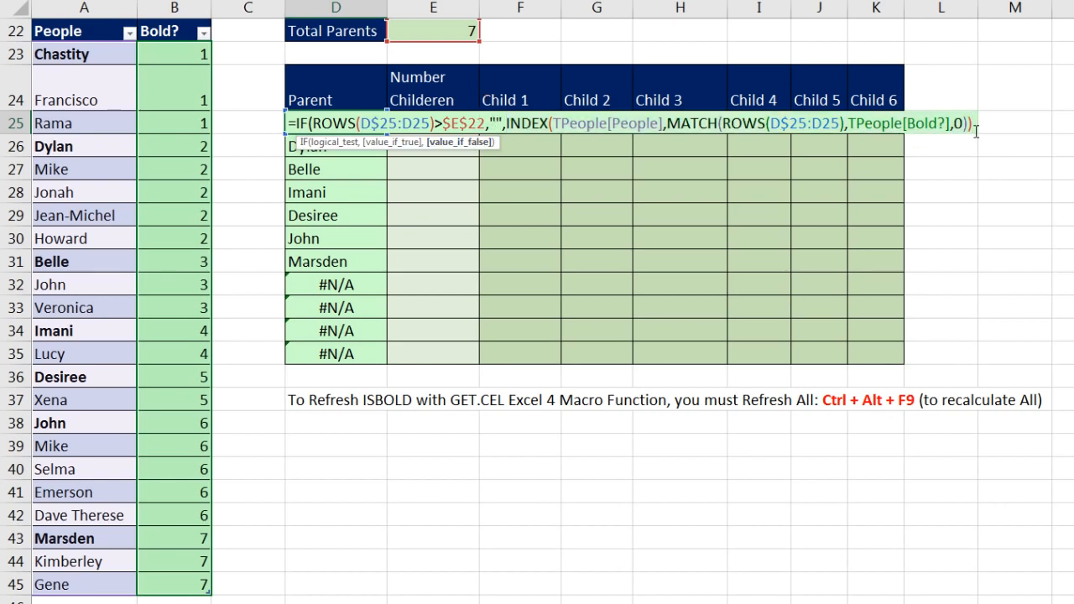
{"action": "key", "text": "ctrl+Return"}
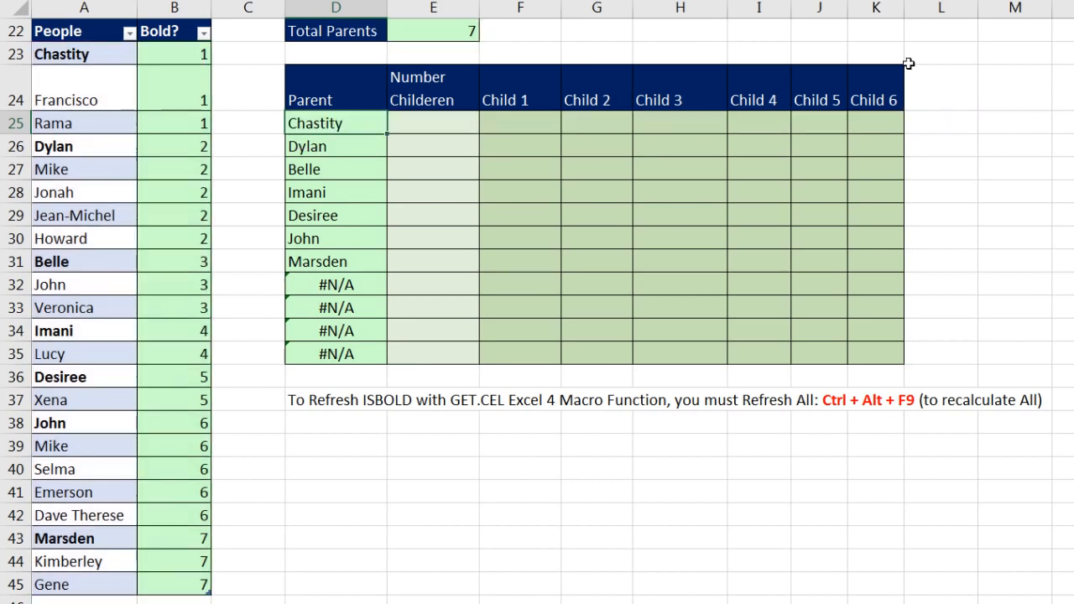
{"action": "double_click", "coordinate": [387, 132]}
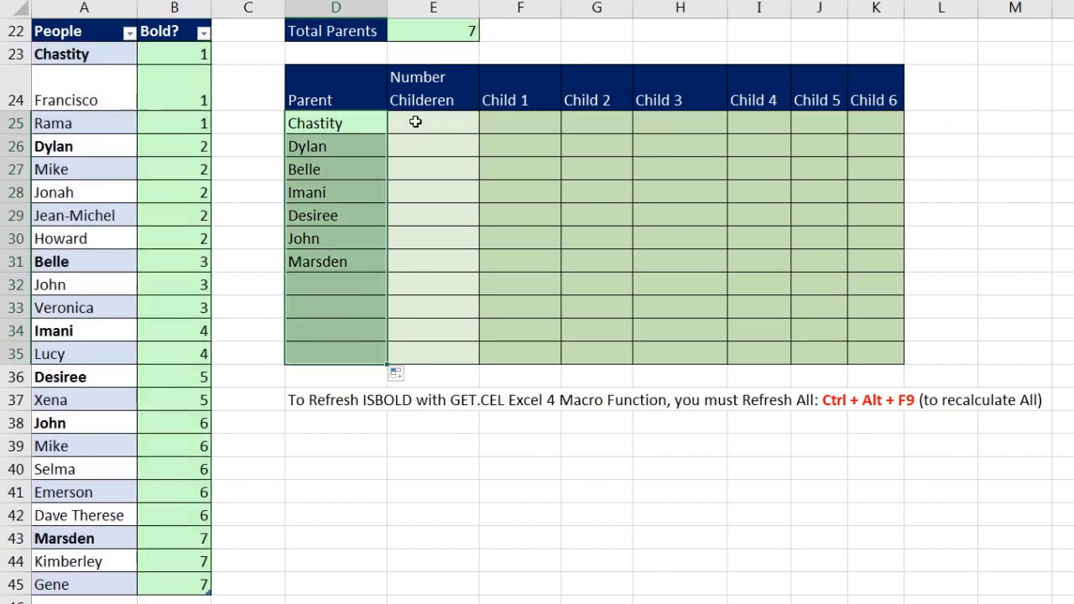
Fill E25:E35 with =COUNTIFS(TPeople[Bold?],ROWS(D$25:D25)) and extend the formula with -1 to exclude the parent
{"action": "left_click", "coordinate": [416, 121]}
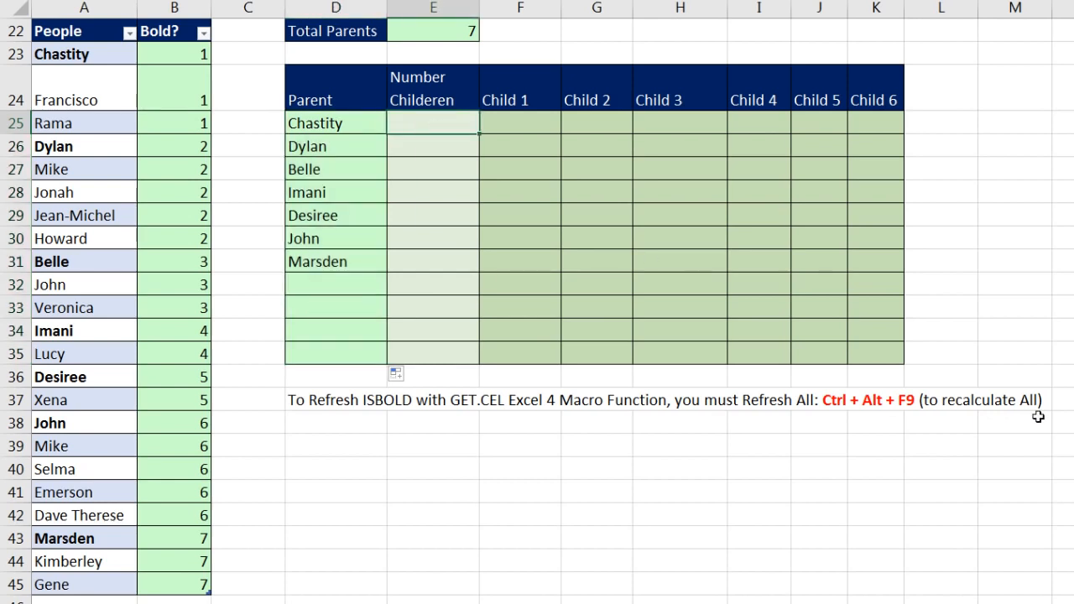
{"action": "type", "text": "=countifs"}
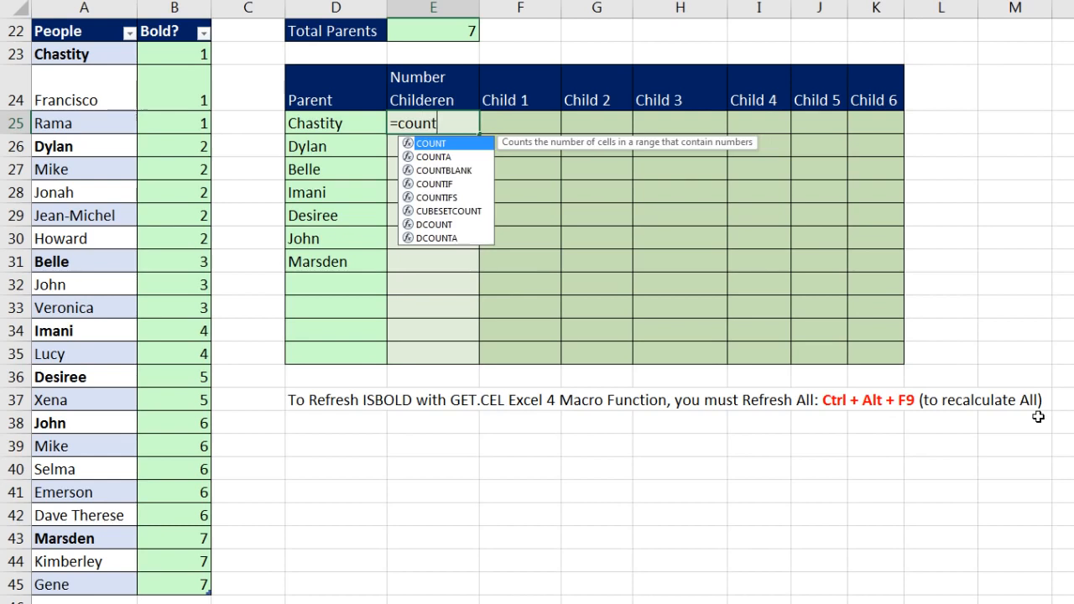
{"action": "key", "text": "Tab"}
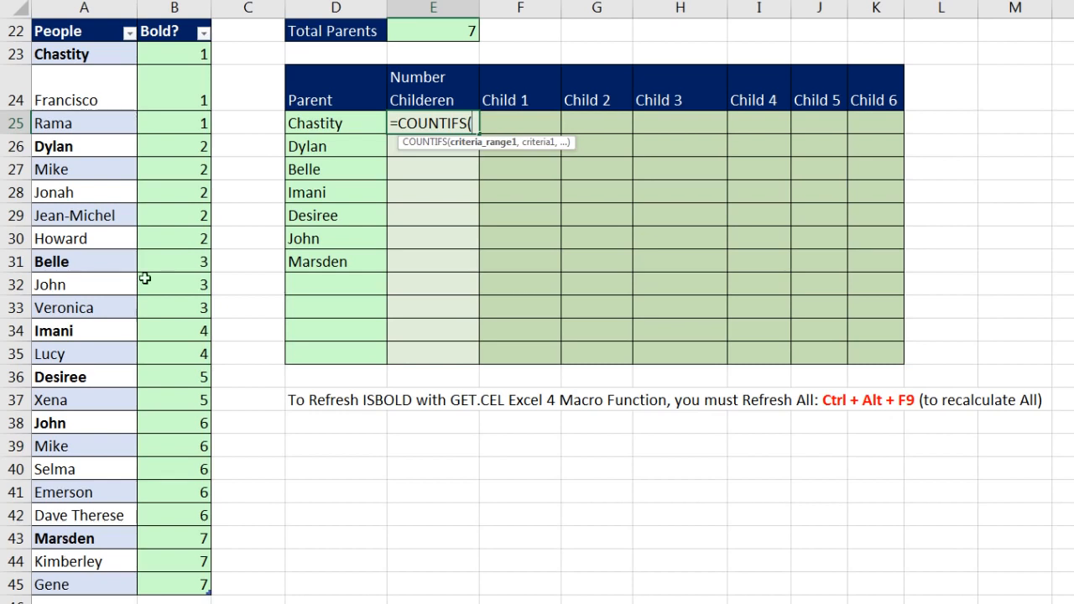
{"action": "left_click_drag", "start_coordinate": [170, 58], "coordinate": [178, 581]}
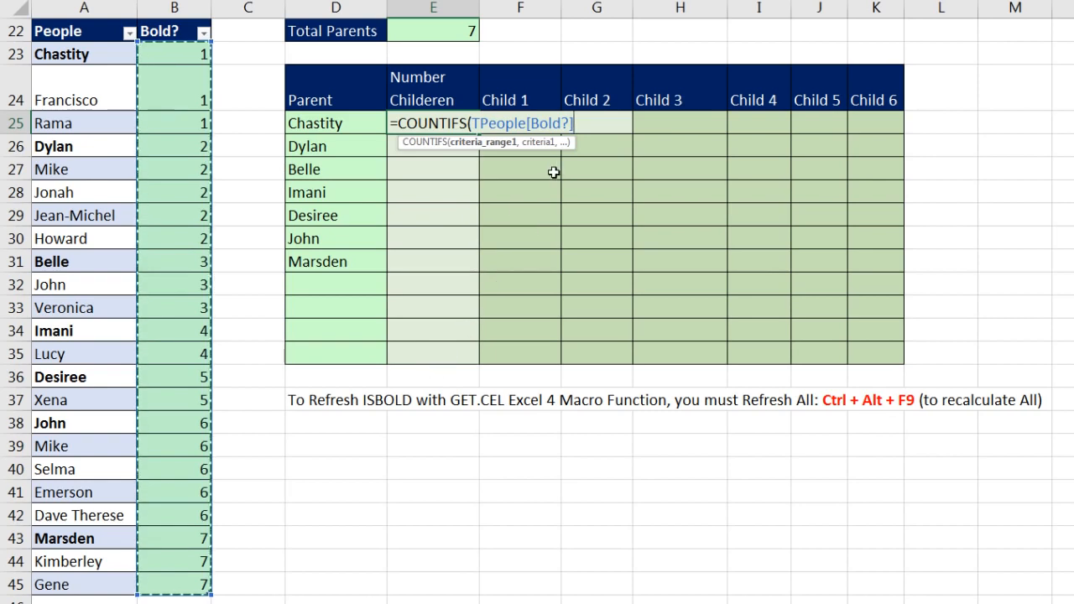
{"action": "type", "text": ","}
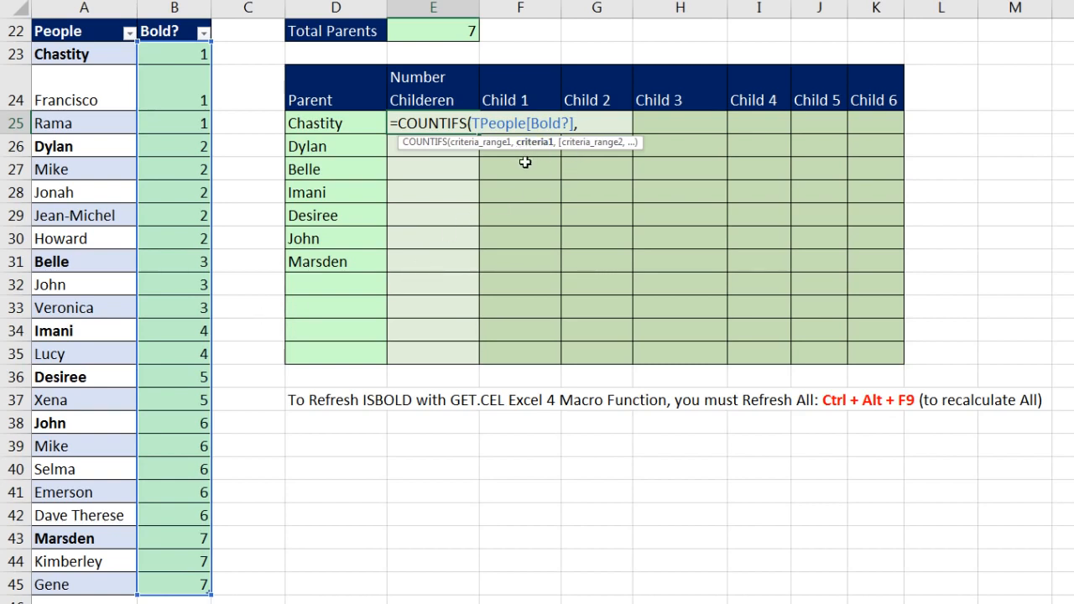
{"action": "key", "text": "ctrl+v"}
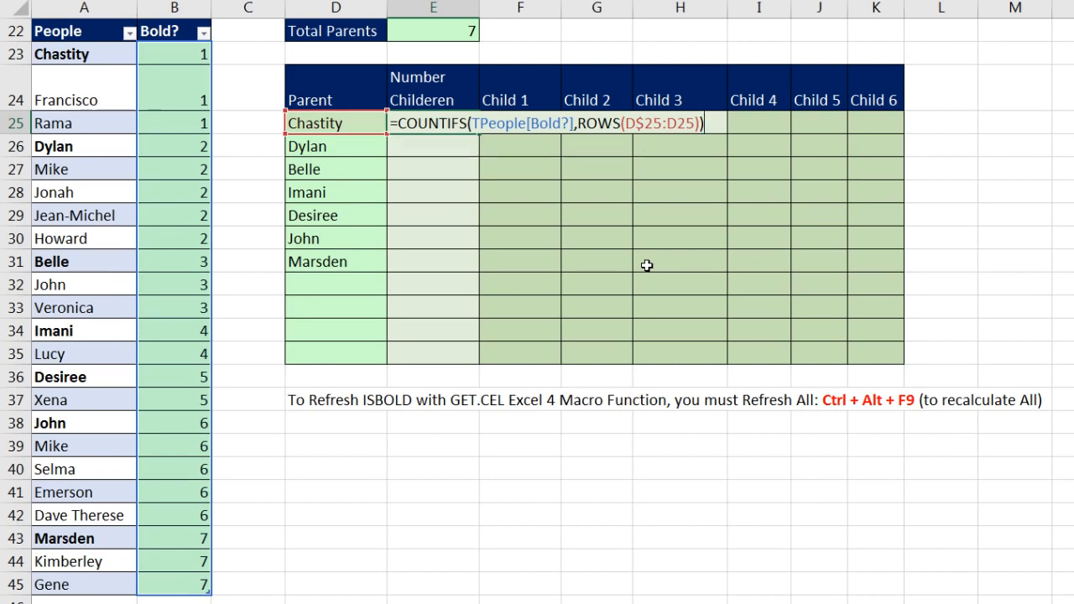
{"action": "key", "text": "ctrl+Return"}
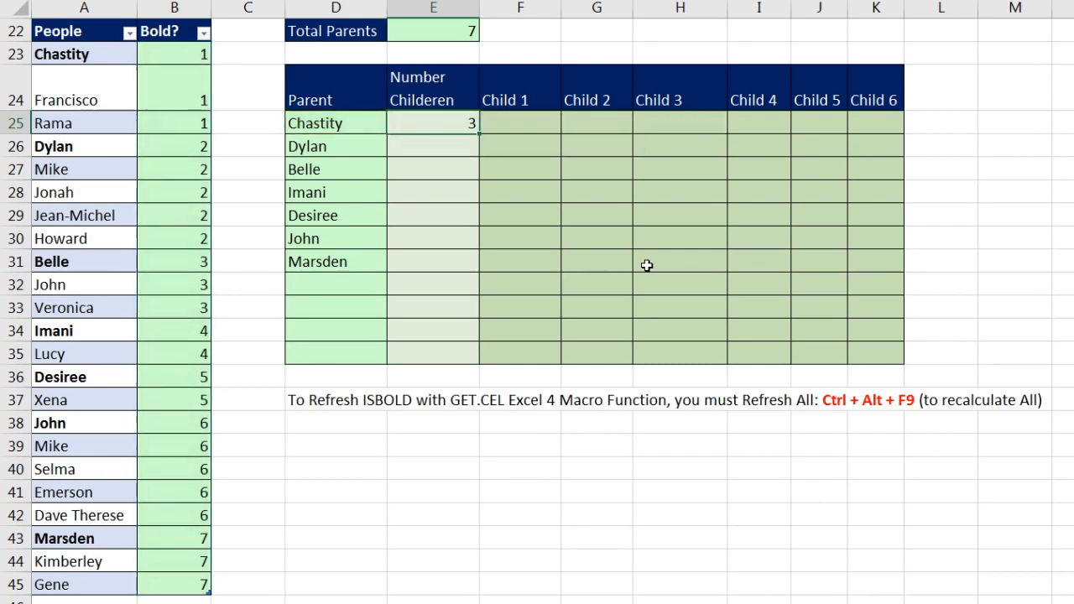
{"action": "double_click", "coordinate": [478, 134]}
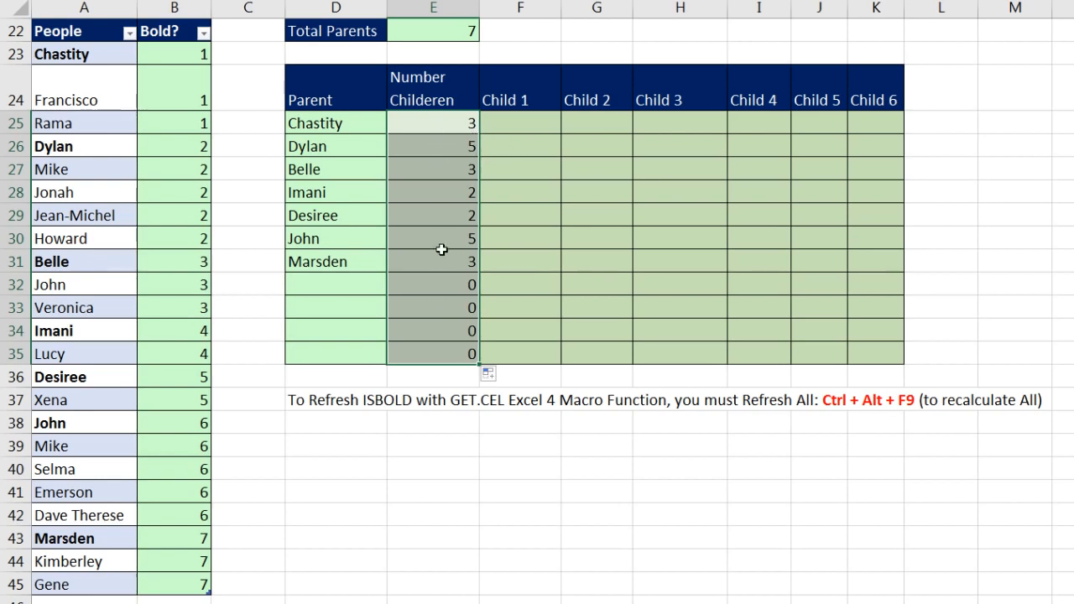
{"action": "key", "text": "F2"}
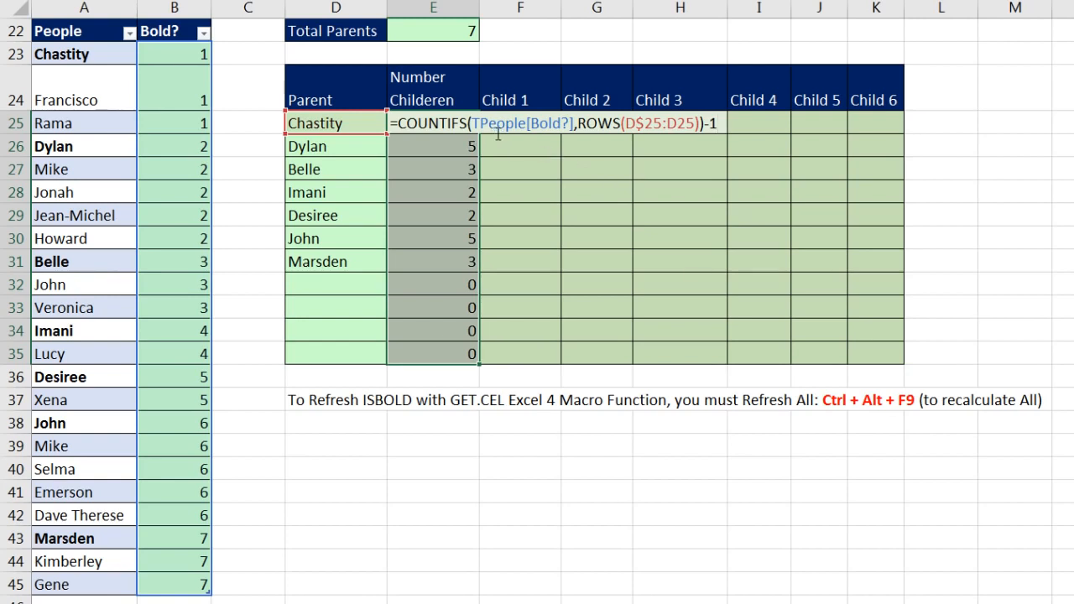
{"action": "key", "text": "ctrl+Return"}
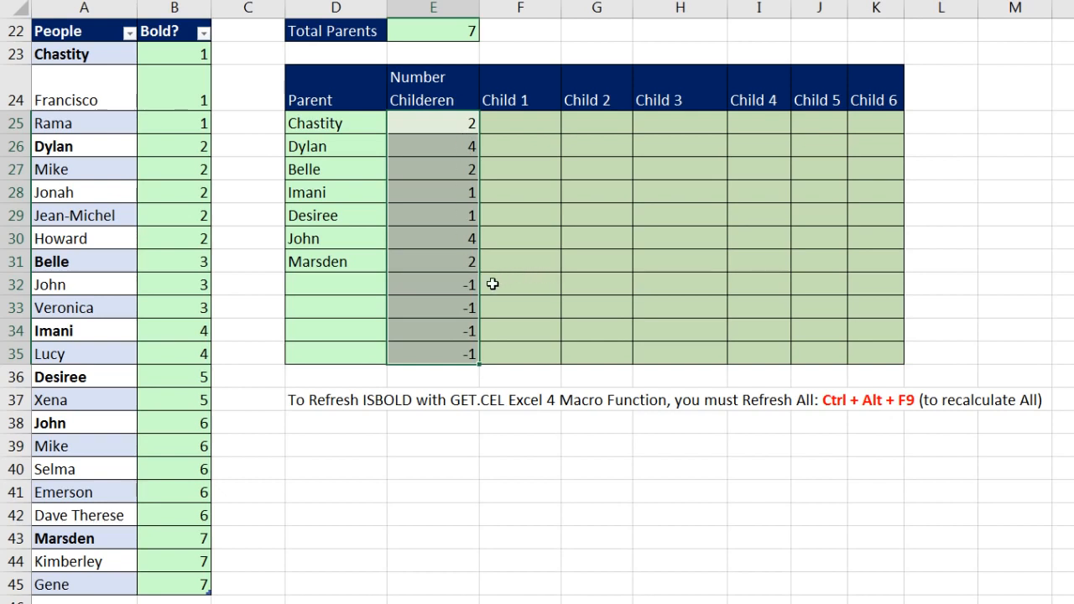
Wrap the E25 COUNTIFS formula in IF(D25="","",...) and copy it down through E35
{"action": "left_click", "coordinate": [447, 124]}
{"action": "key", "text": "F2"}
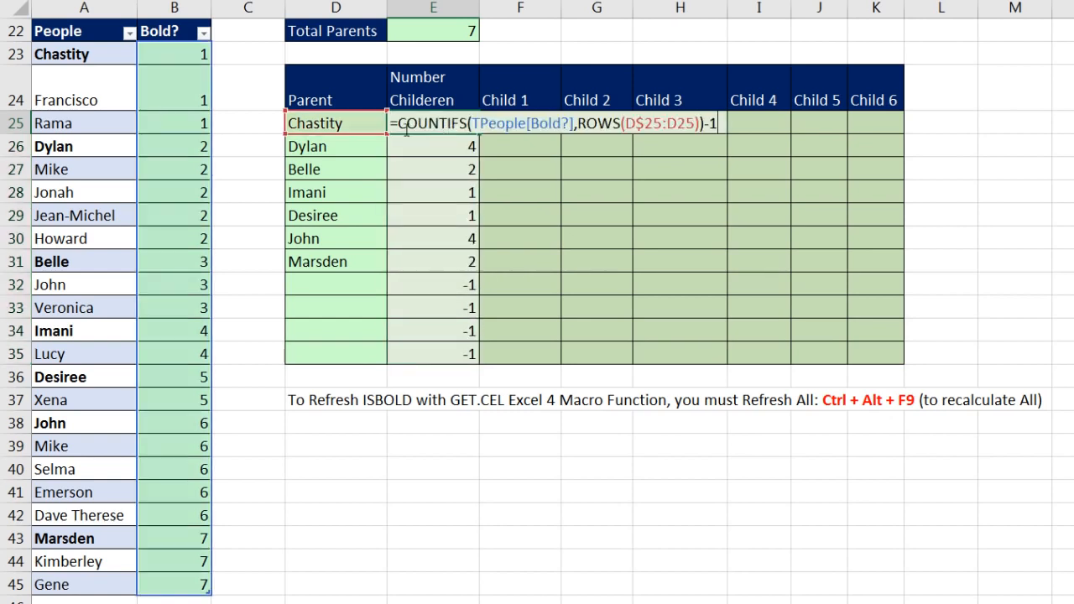
{"action": "type", "text": "IF("}
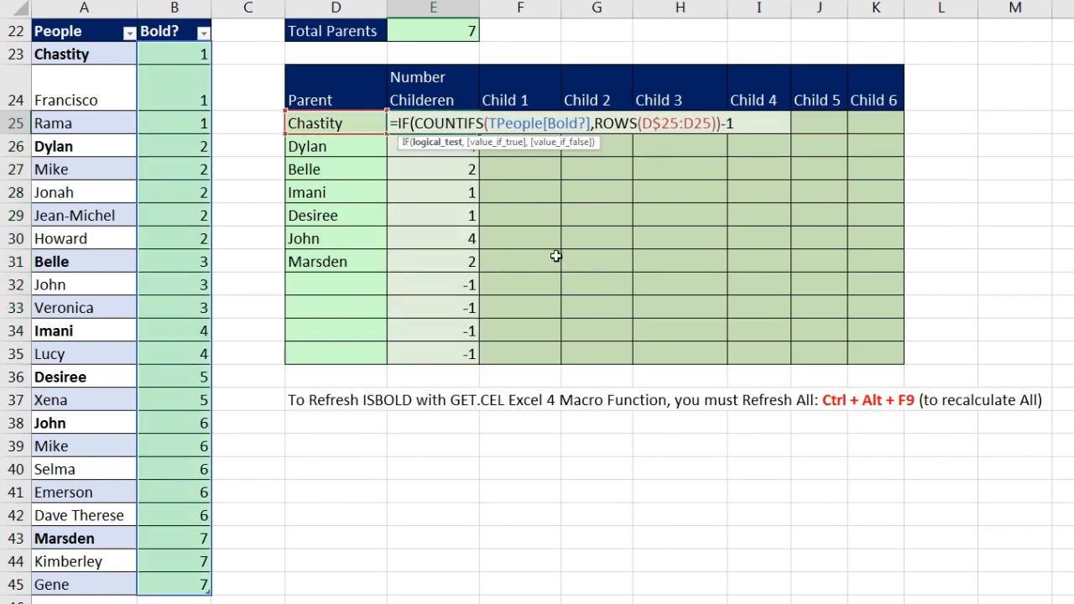
{"action": "left_click", "coordinate": [344, 122]}
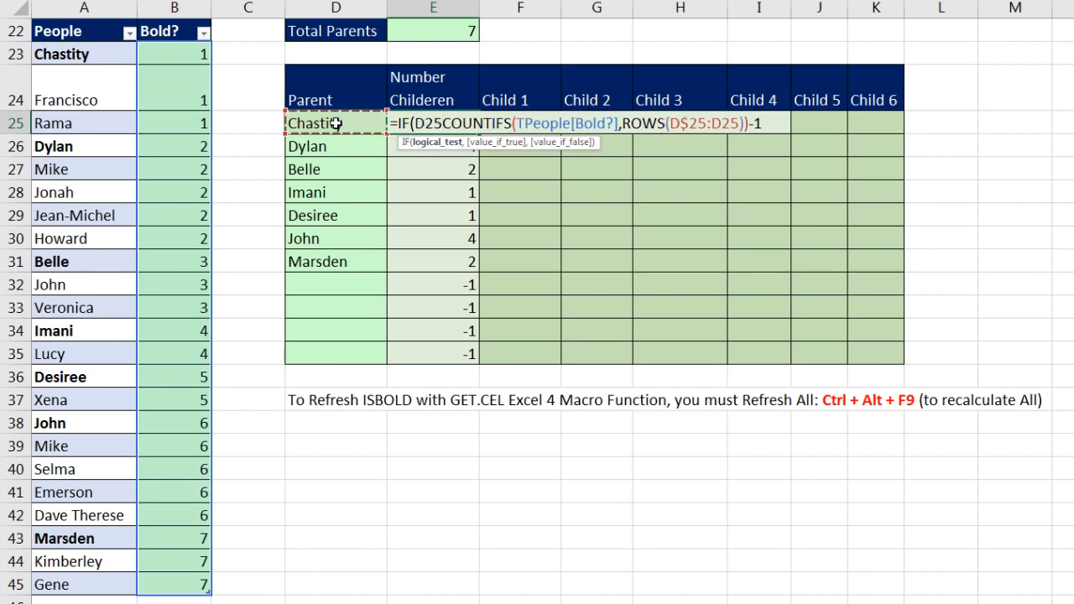
{"action": "type", "text": "=\"\""}
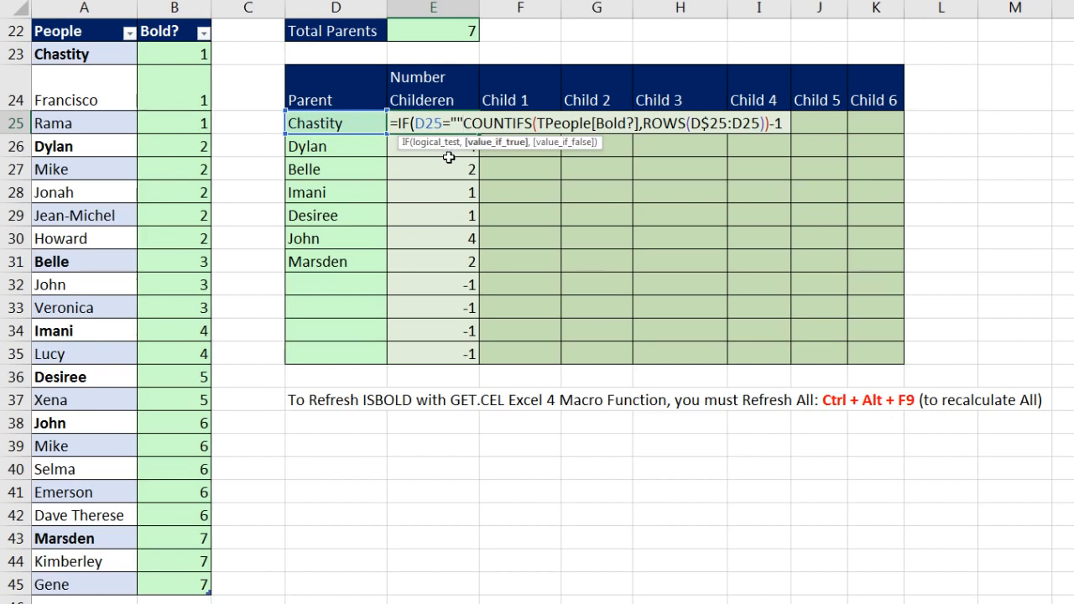
{"action": "type", "text": ",\"\""}
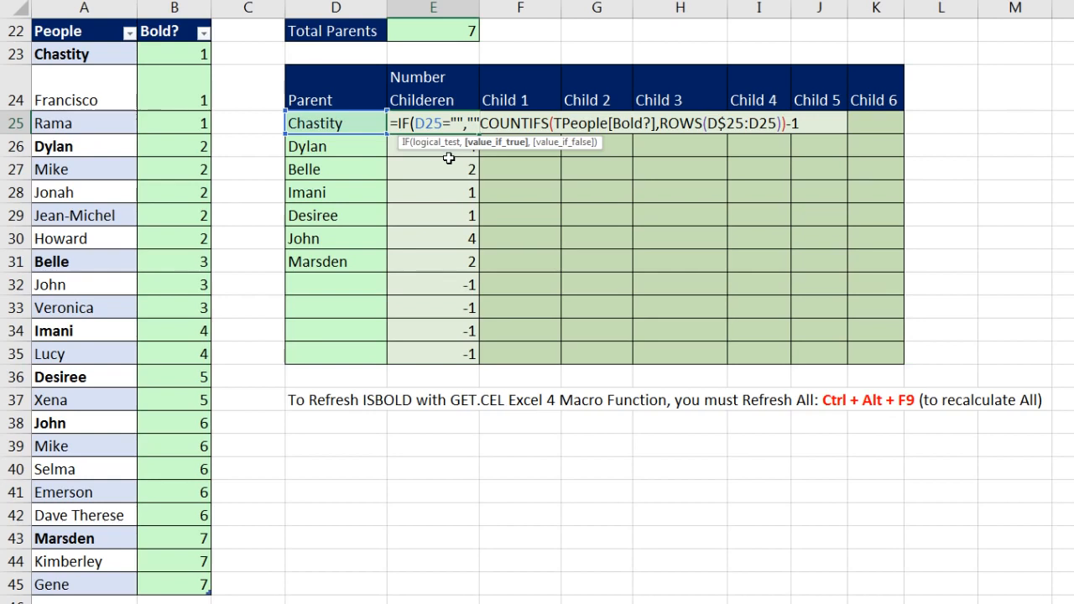
{"action": "type", "text": ","}
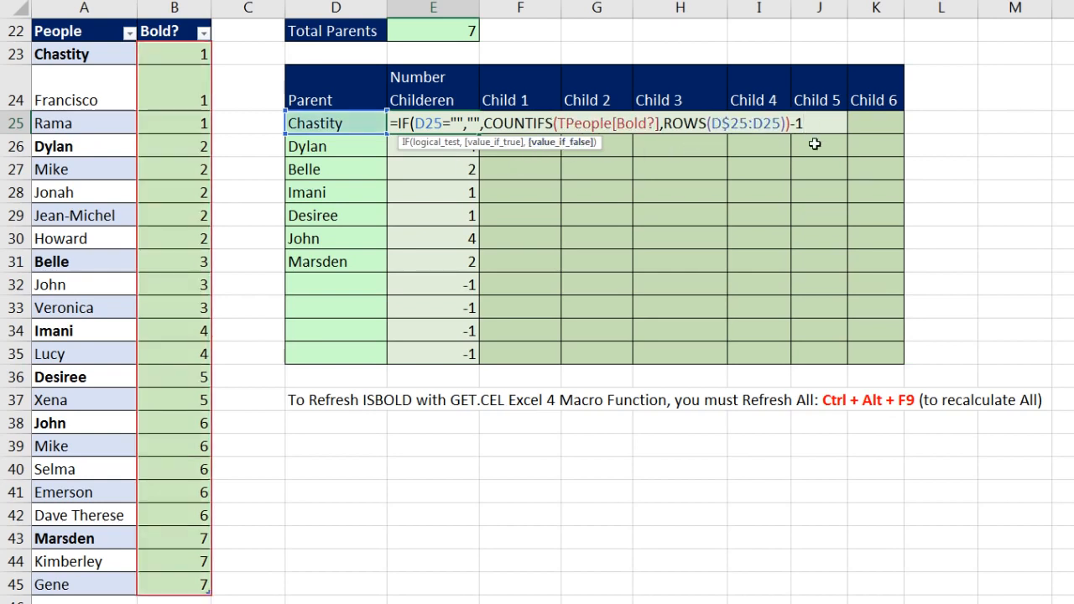
{"action": "type", "text": ")"}
{"action": "key", "text": "ctrl+Return"}
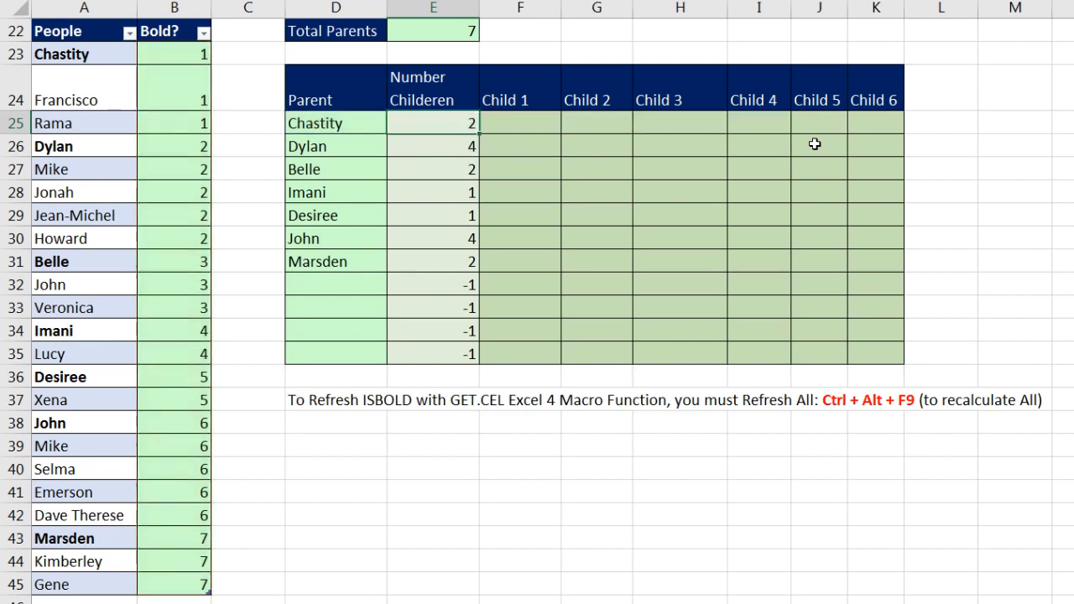
{"action": "double_click", "coordinate": [479, 134]}
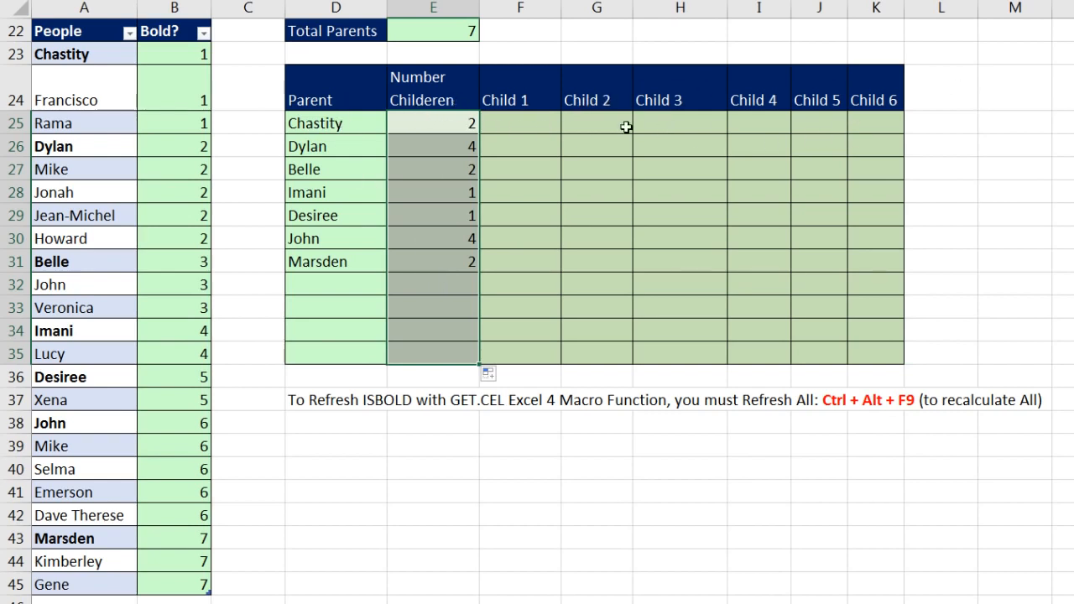
Apply the General number format to the child header cells F24:K24
{"action": "left_click", "coordinate": [518, 124]}
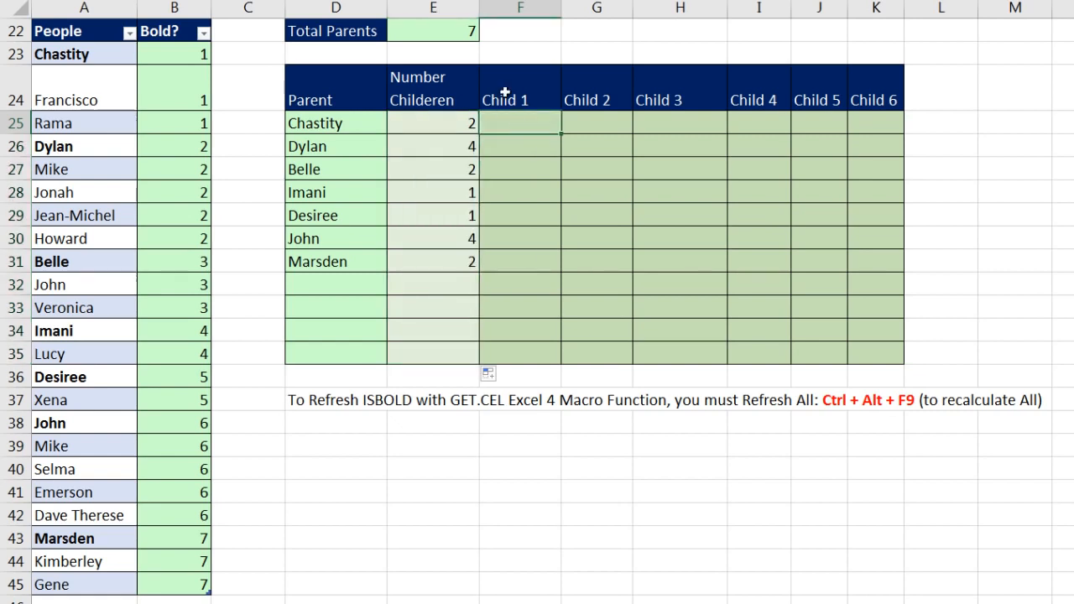
{"action": "left_click_drag", "start_coordinate": [503, 96], "coordinate": [872, 106]}
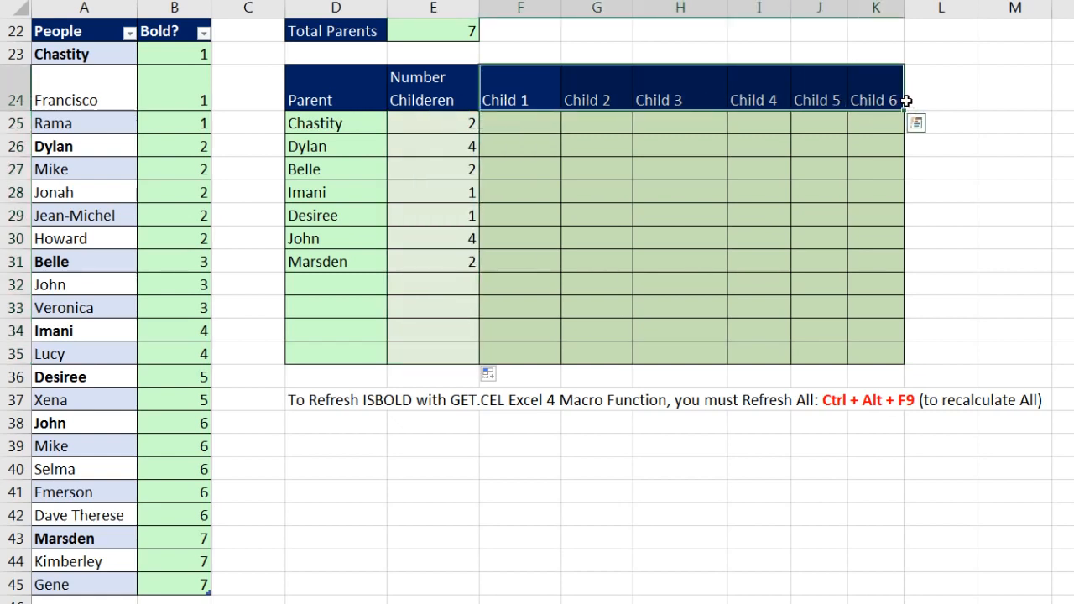
{"action": "key", "text": "ctrl+shift+grave"}
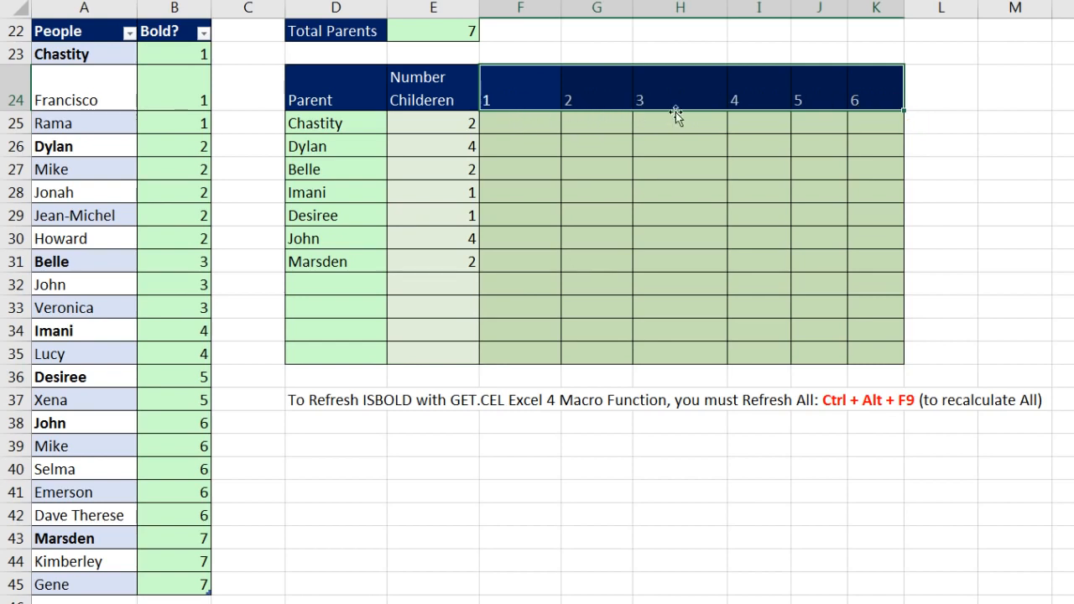
Start an INDEX formula in F25 with the table column TPeople[People] as its array
{"action": "left_click", "coordinate": [519, 123]}
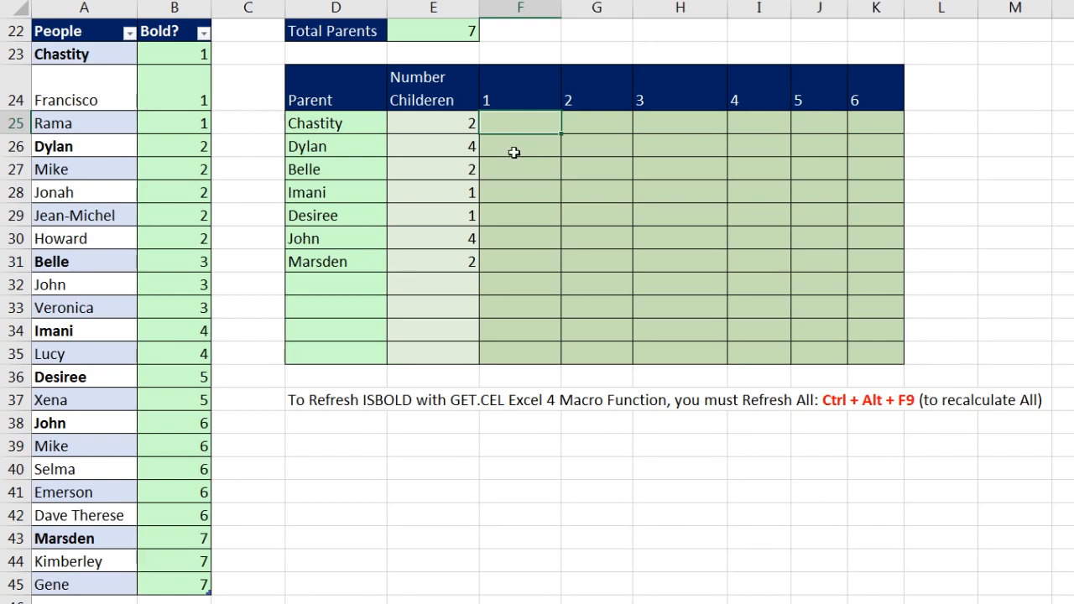
{"action": "type", "text": "=in"}
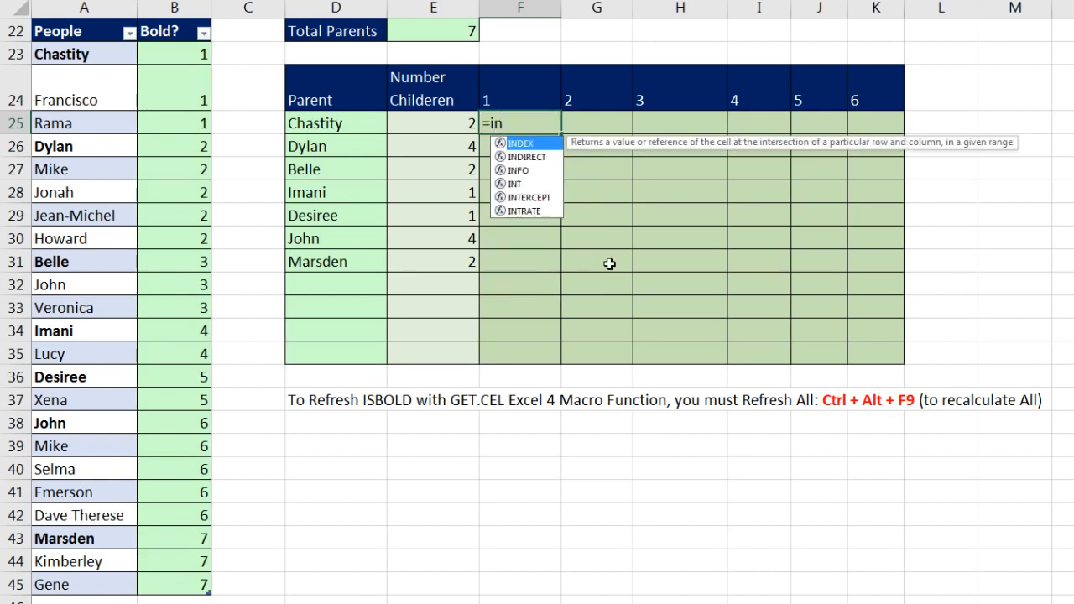
{"action": "key", "text": "Tab"}
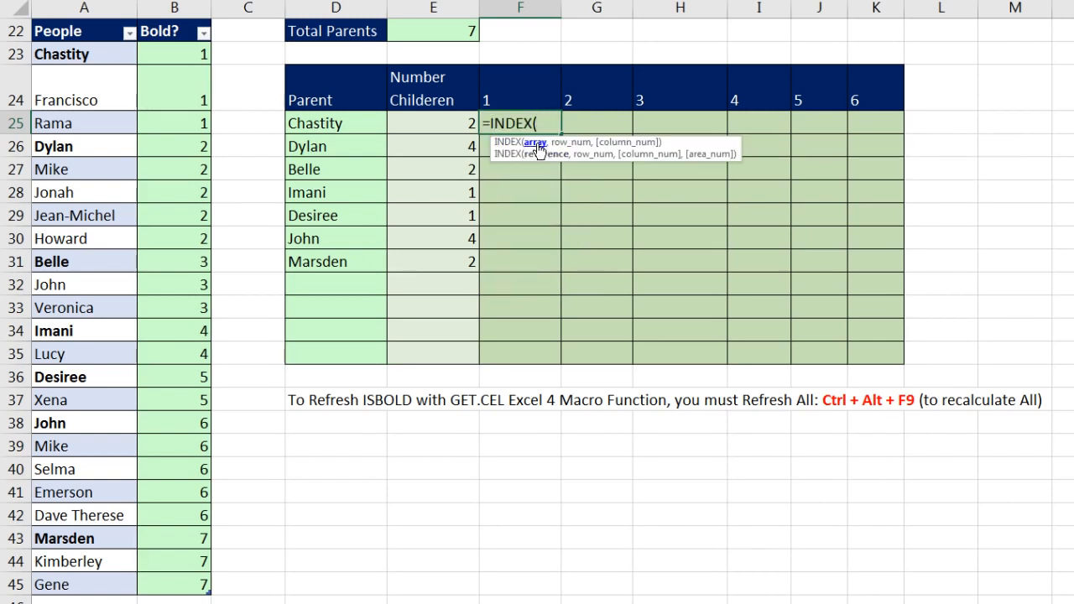
{"action": "left_click_drag", "start_coordinate": [94, 56], "coordinate": [86, 581]}
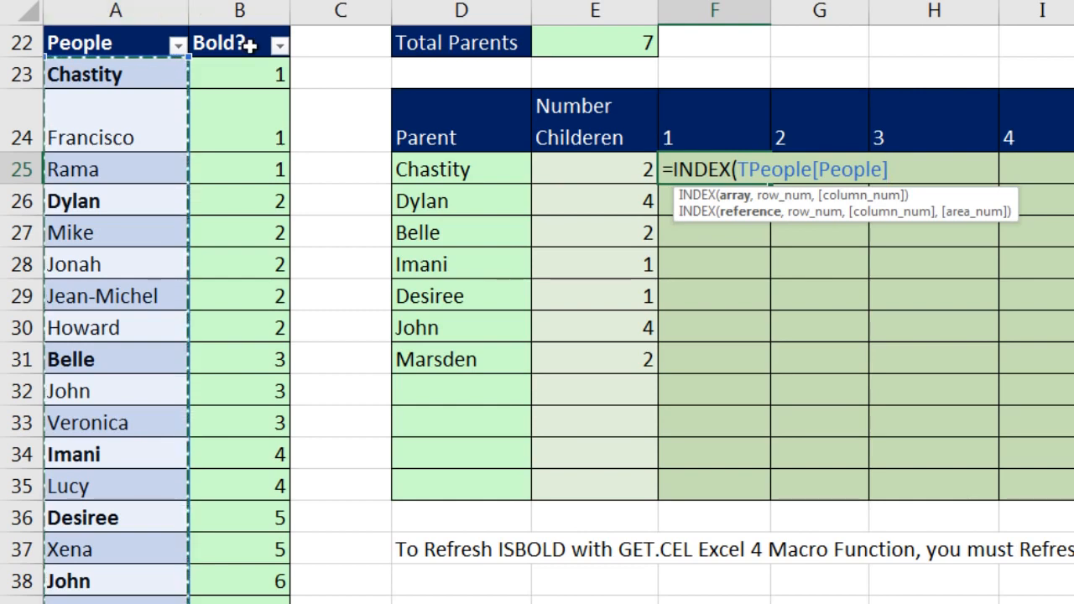
Lock the People column reference in the F25 formula by rewriting it as Tpeople[[People]:[People]]
{"action": "left_click", "coordinate": [816, 174]}
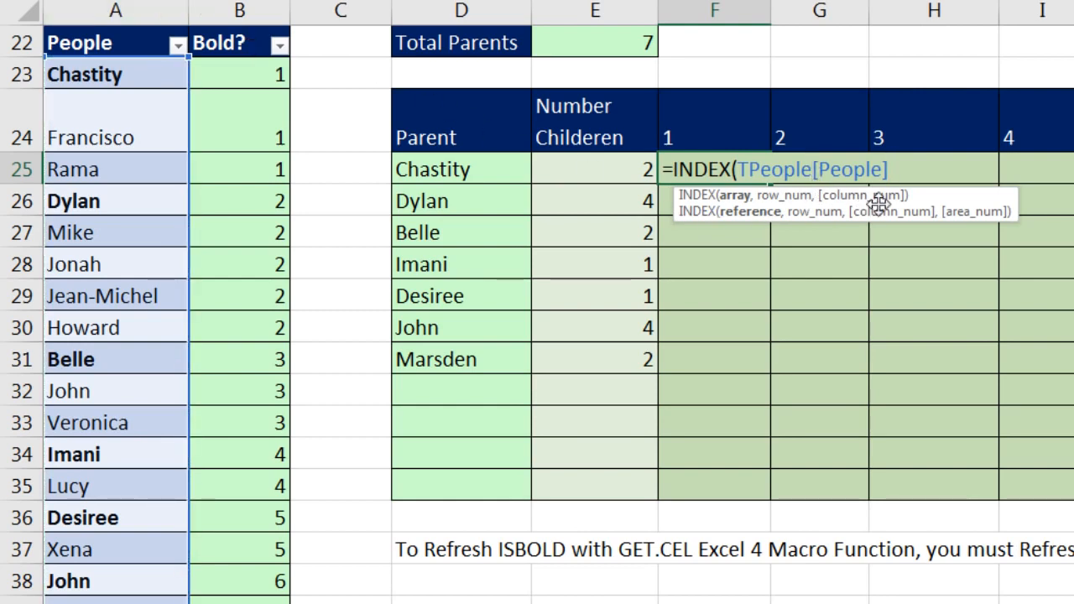
{"action": "type", "text": "["}
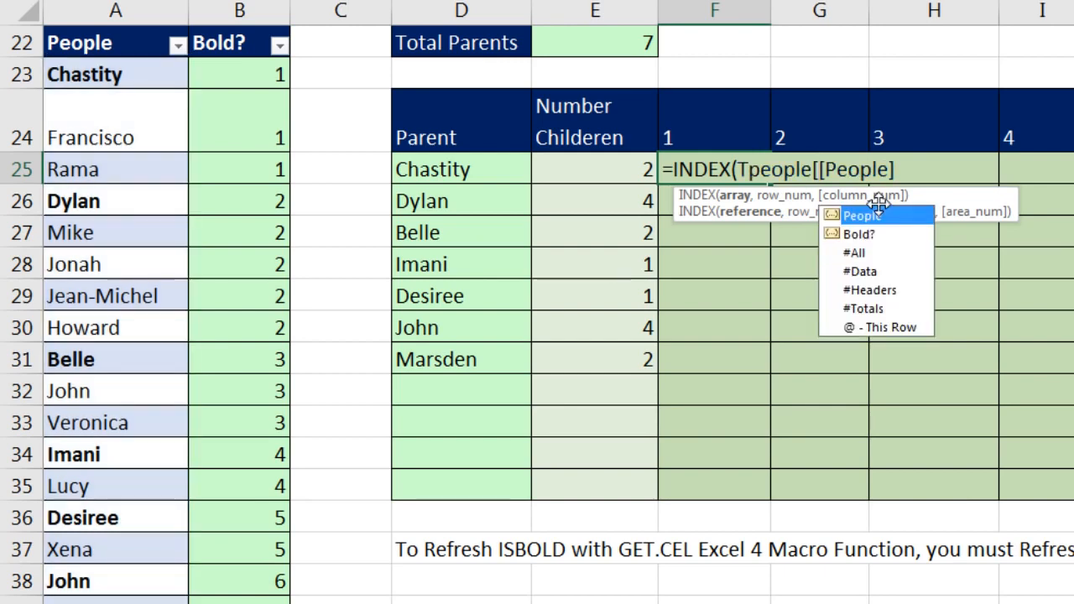
{"action": "left_click", "coordinate": [918, 174]}
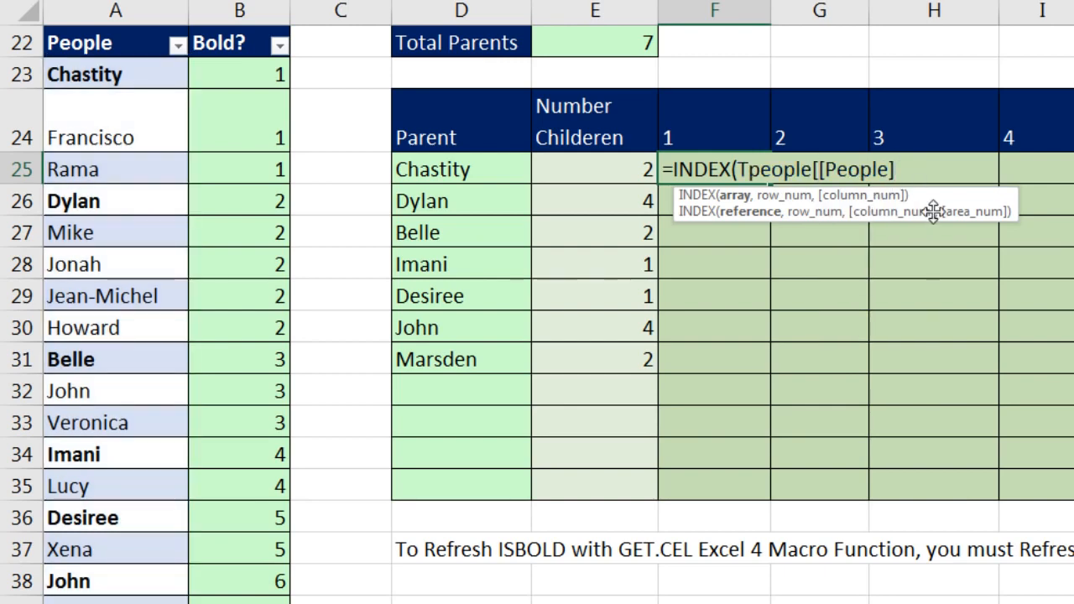
{"action": "type", "text": ":"}
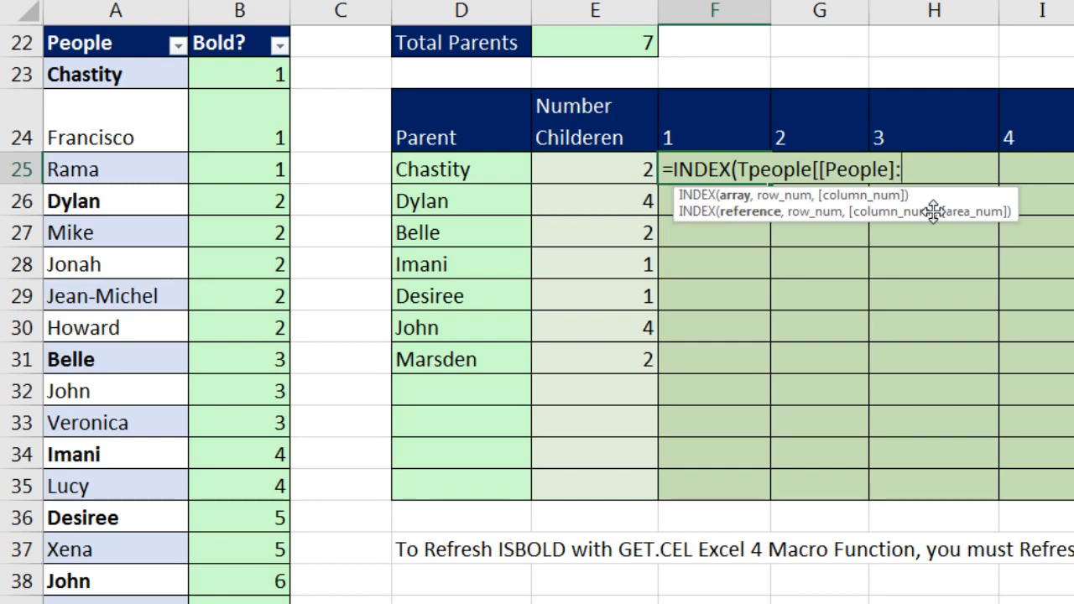
{"action": "type", "text": "["}
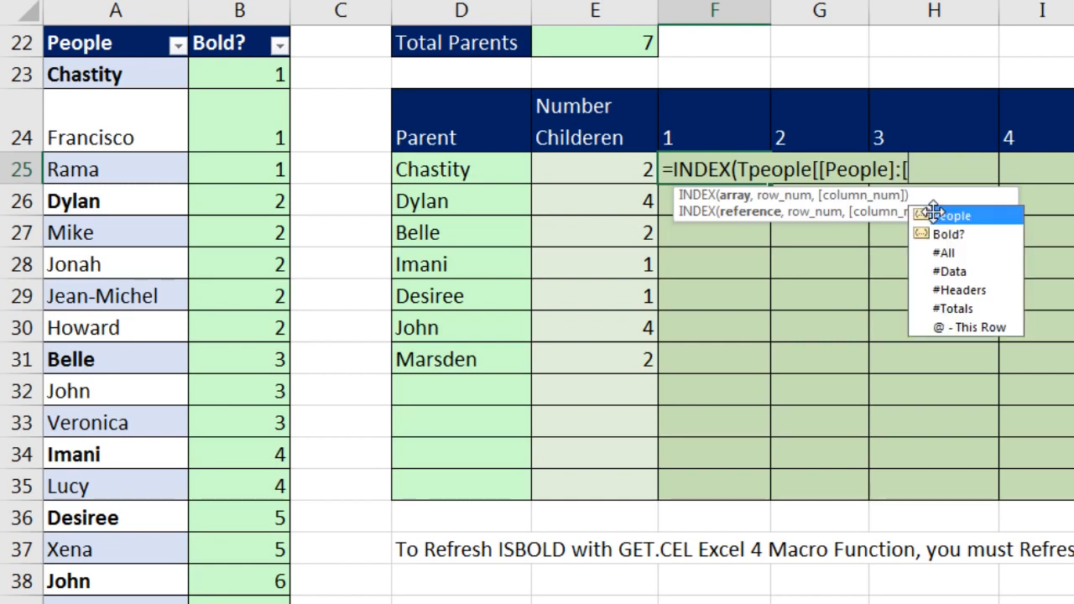
{"action": "key", "text": "Tab"}
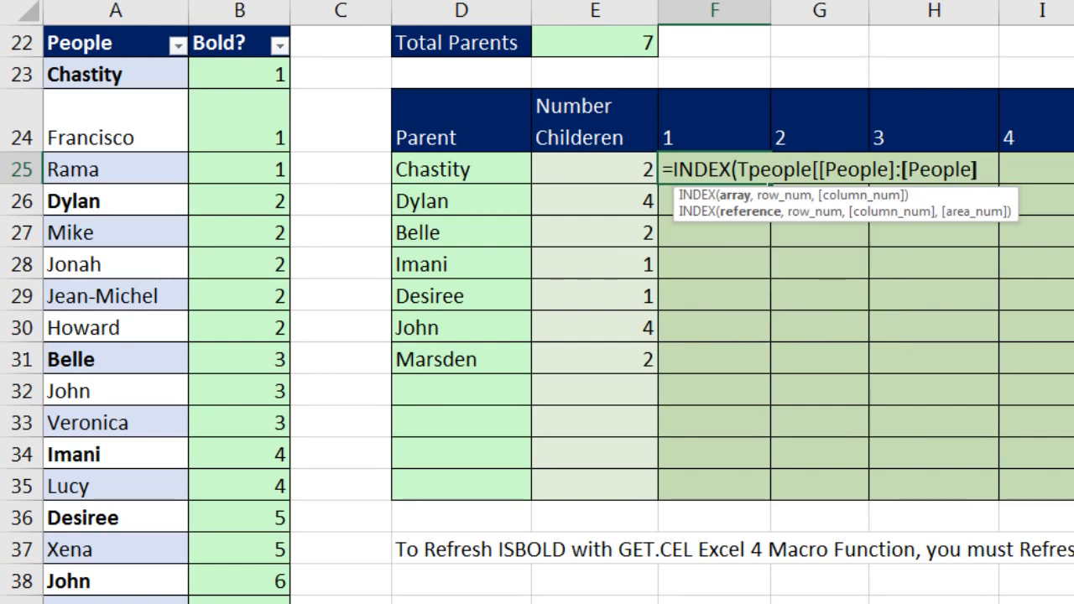
{"action": "type", "text": "]"}
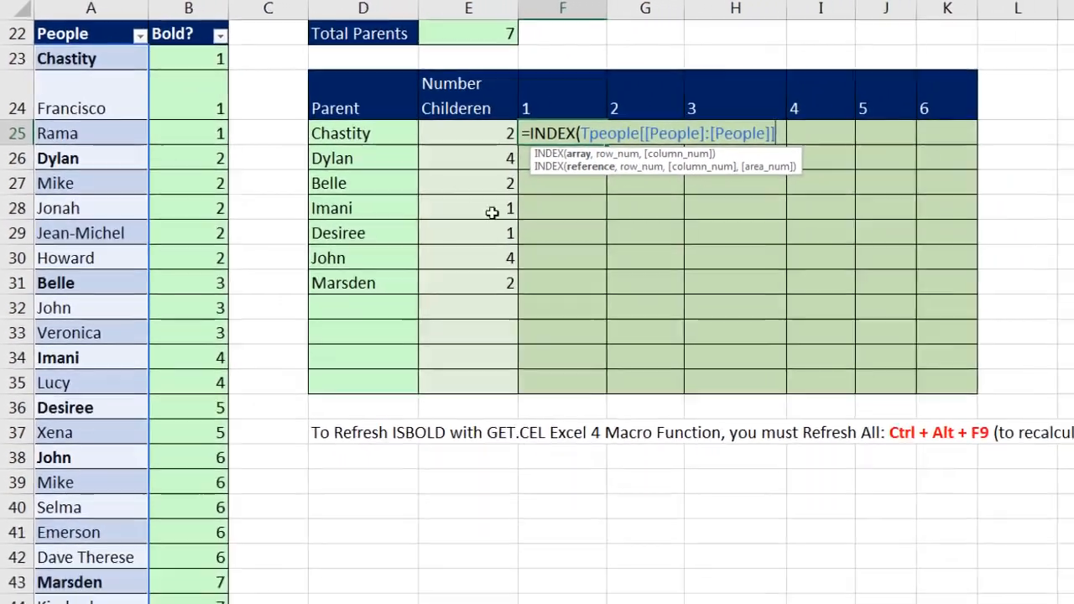
Nest a MATCH as the INDEX row number in F25, with ROWS(F$25:F25) as its lookup value
{"action": "type", "text": ","}
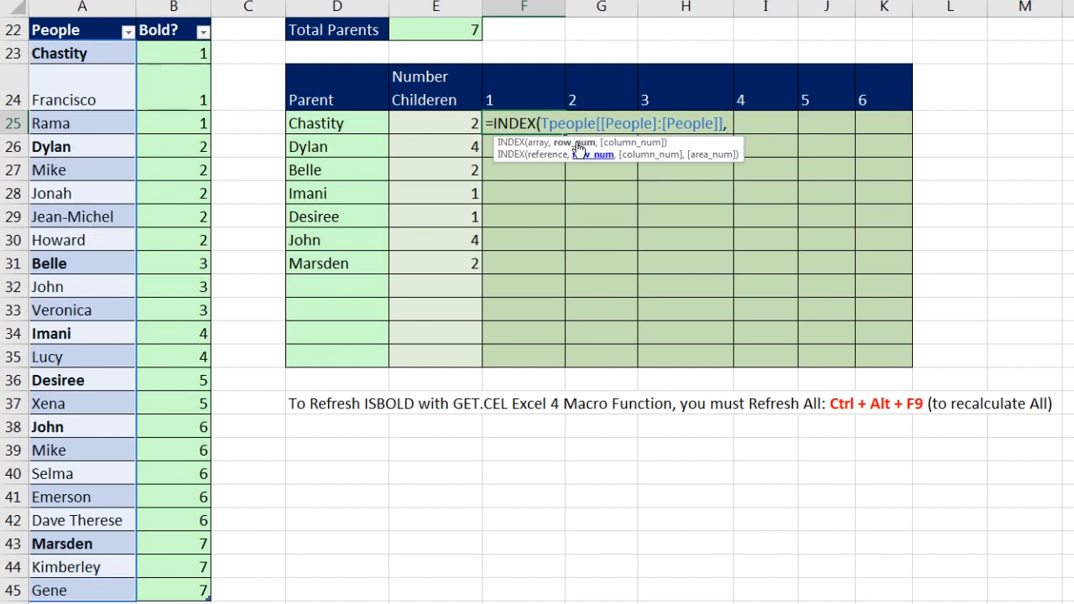
{"action": "type", "text": "ma"}
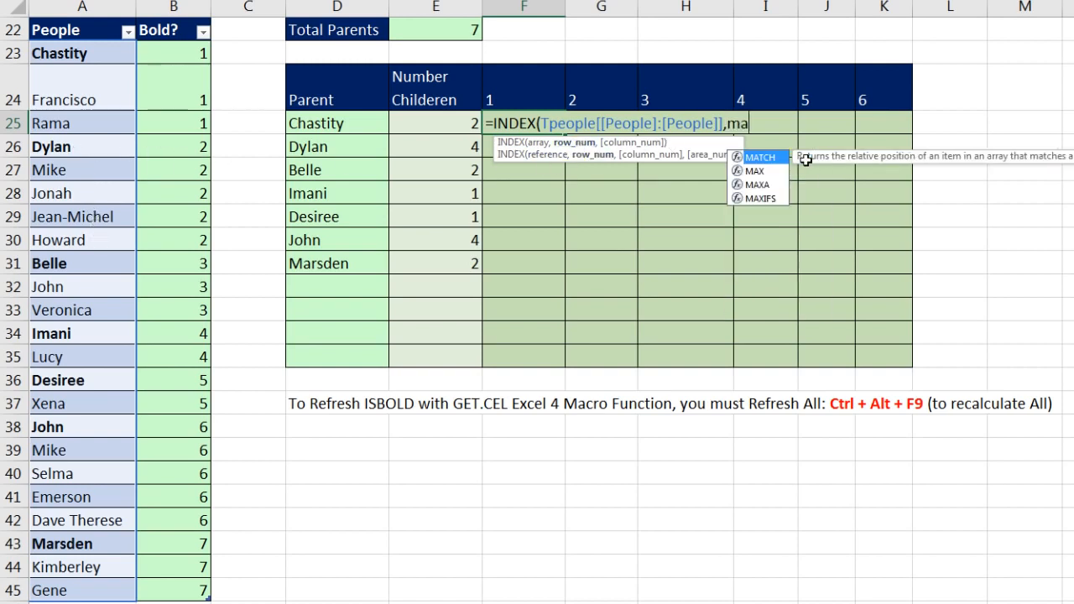
{"action": "key", "text": "Tab"}
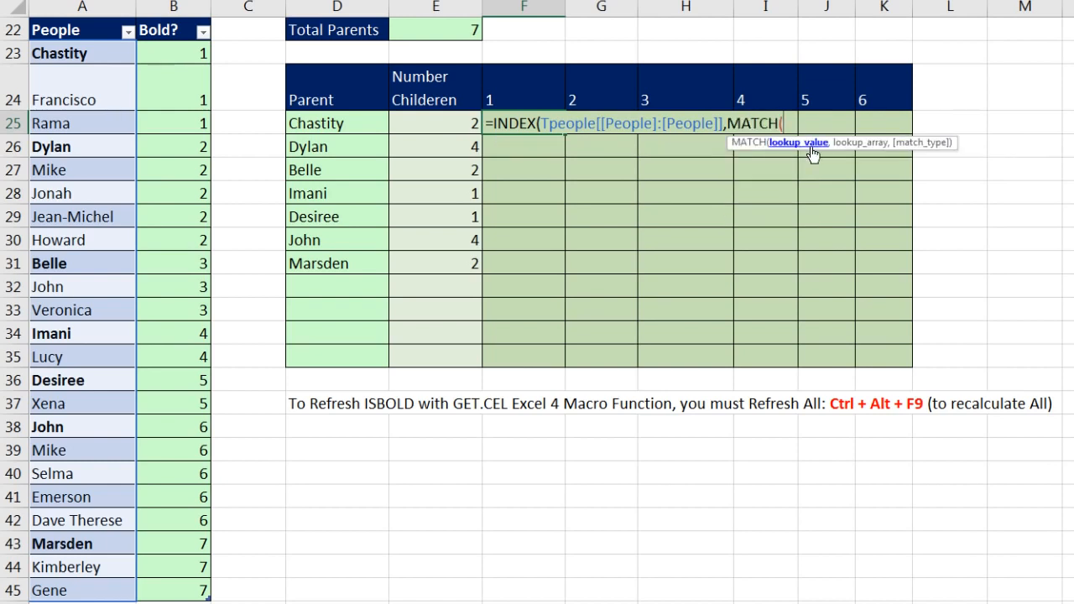
{"action": "type", "text": "rows"}
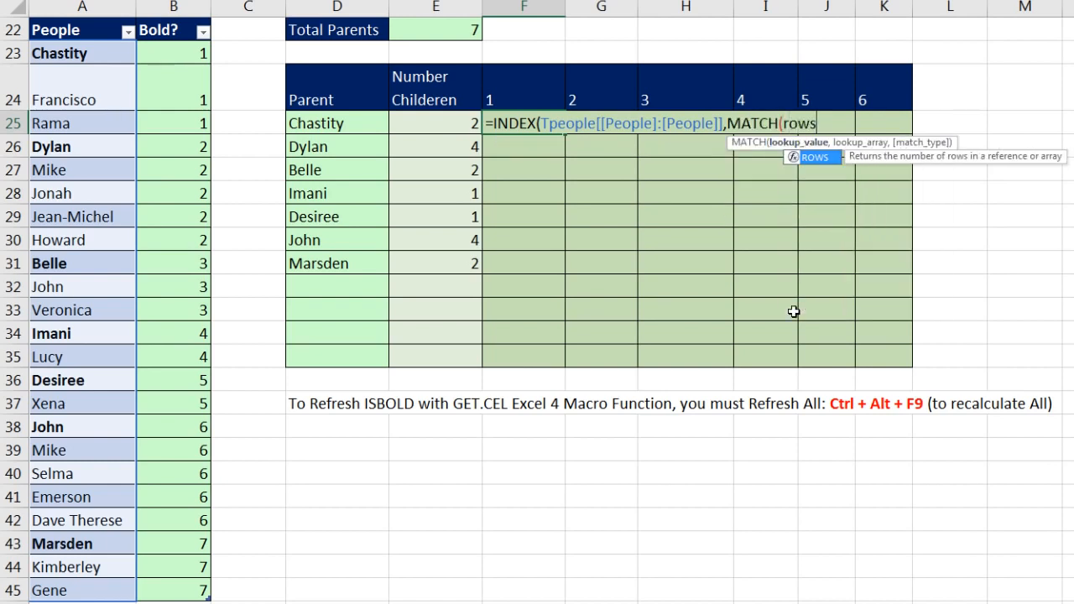
{"action": "key", "text": "Tab"}
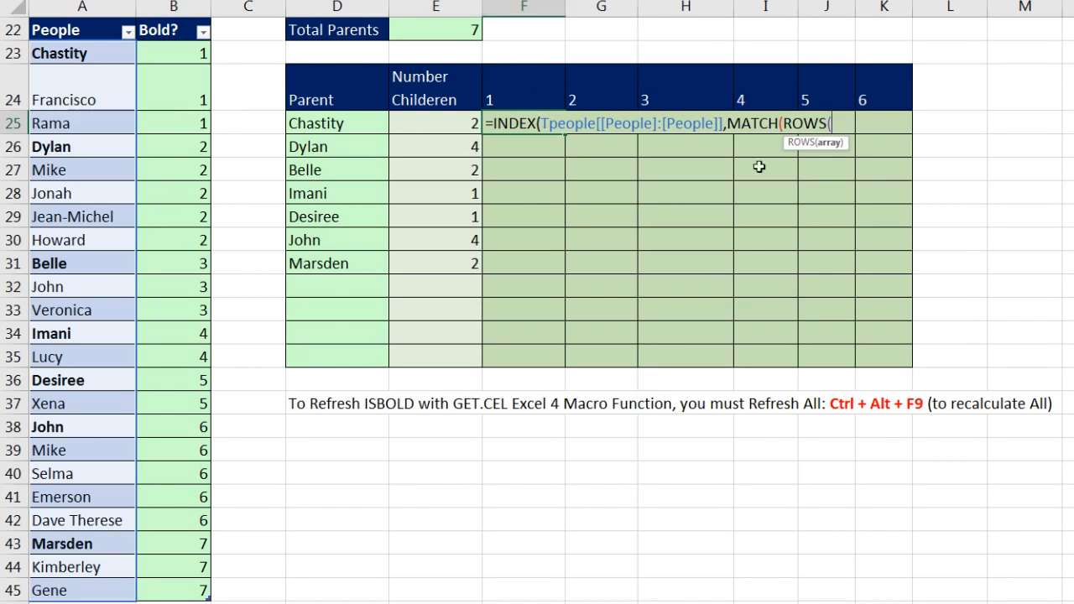
{"action": "type", "text": "F$25:F2"}
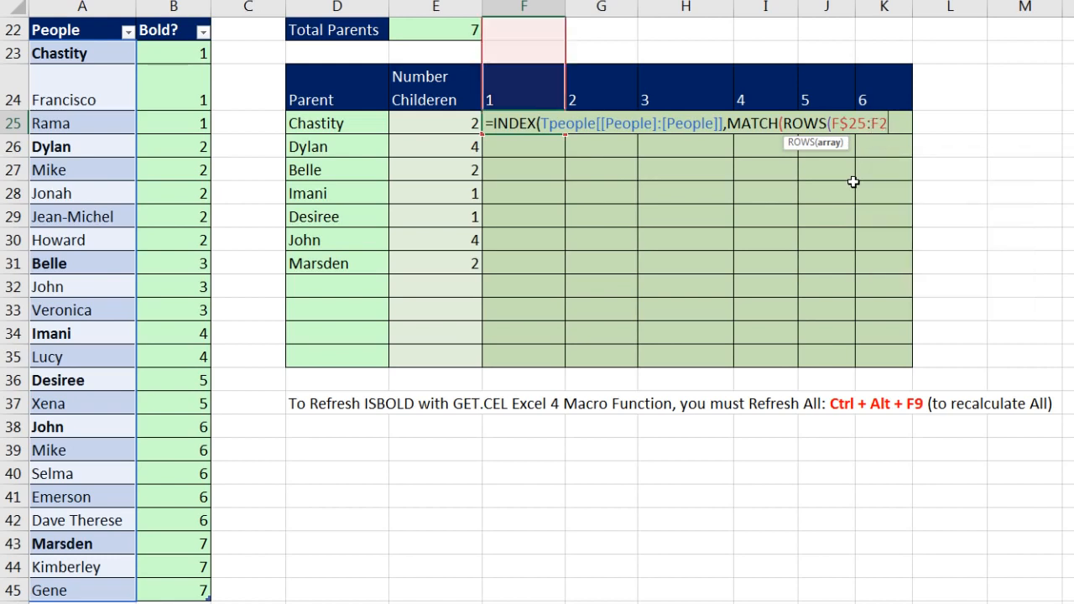
{"action": "type", "text": "5)"}
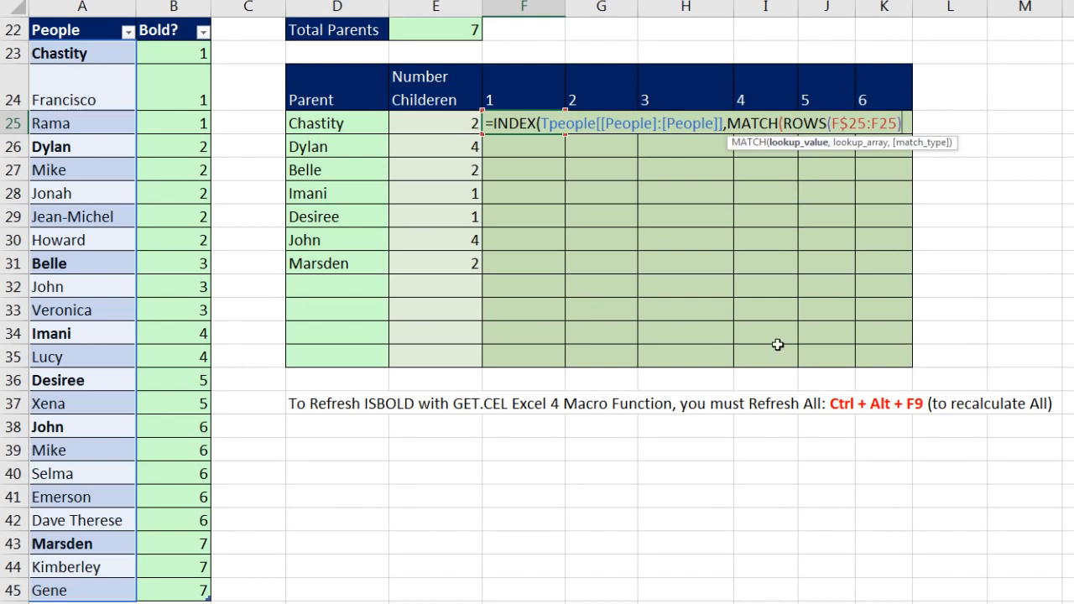
Set the MATCH lookup array to the locked Bold? column reference, Tpeople[[Bold?]:[Bold?]]
{"action": "type", "text": ","}
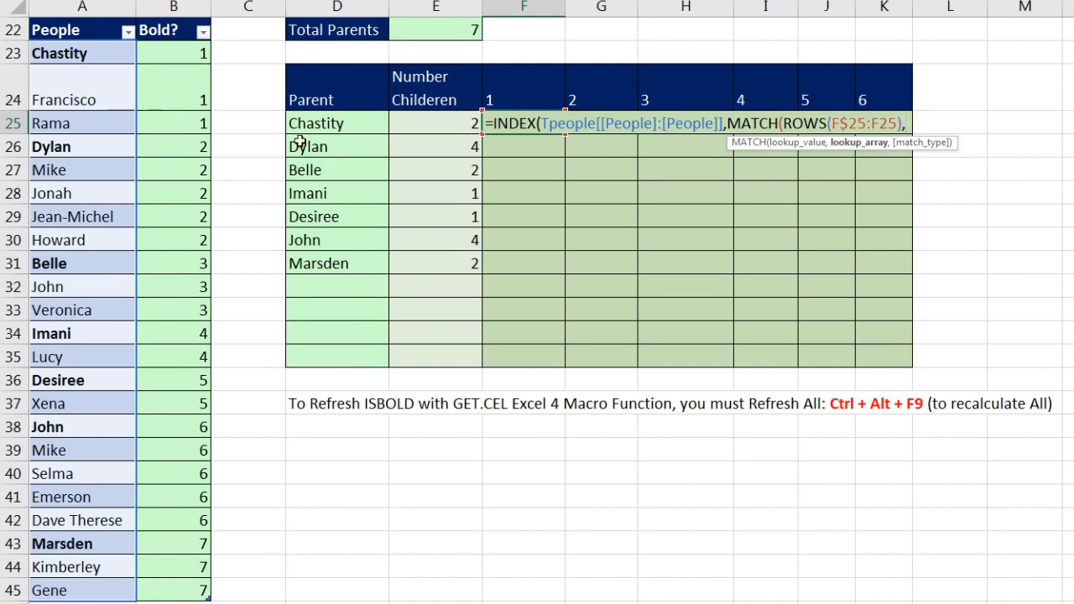
{"action": "left_click_drag", "start_coordinate": [168, 53], "coordinate": [208, 592]}
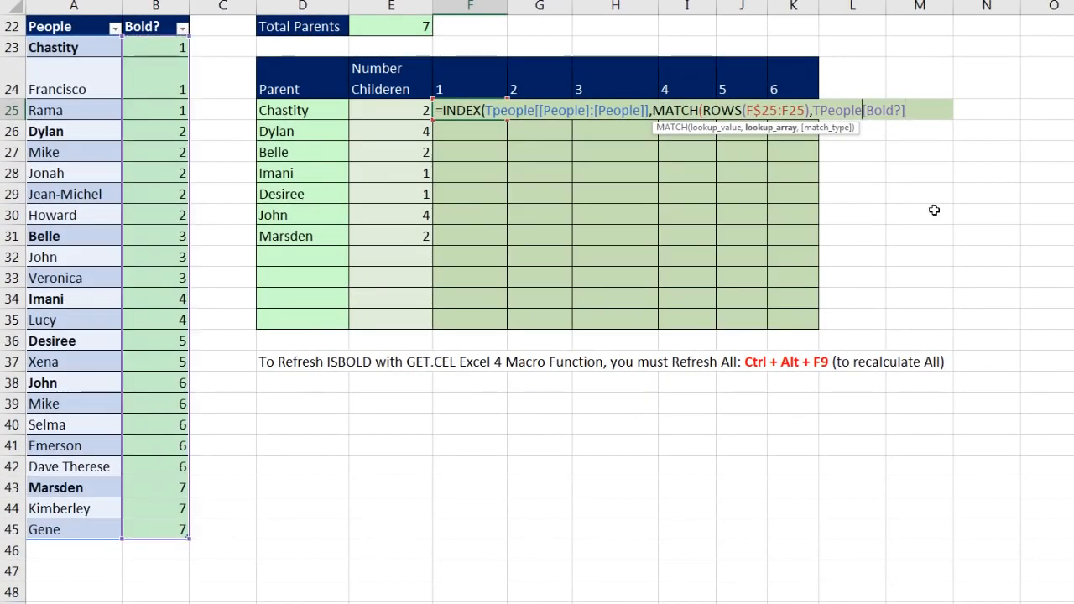
{"action": "type", "text": "["}
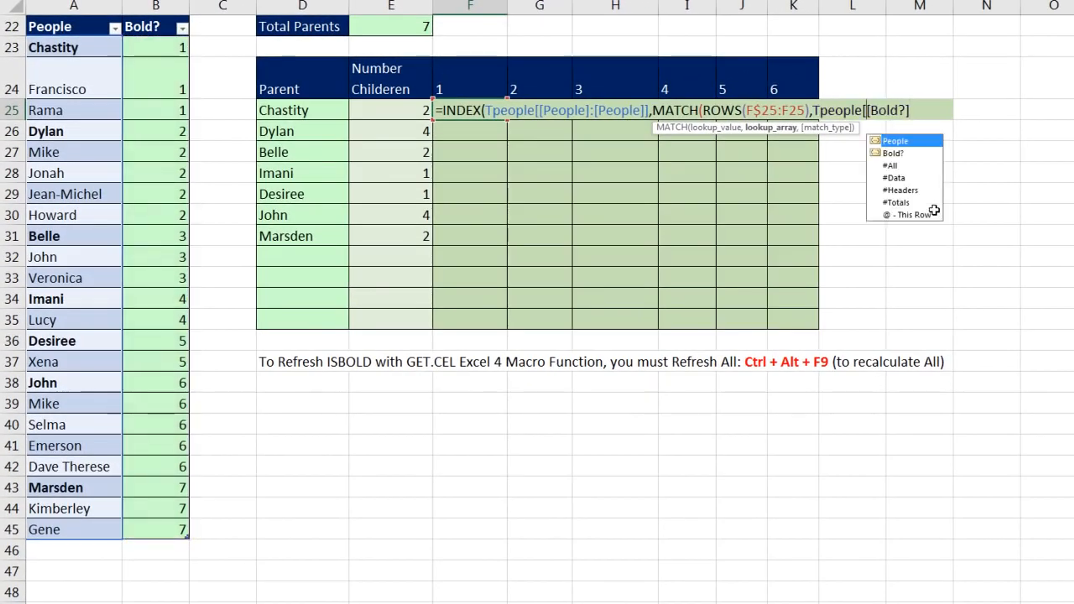
{"action": "left_click", "coordinate": [917, 114]}
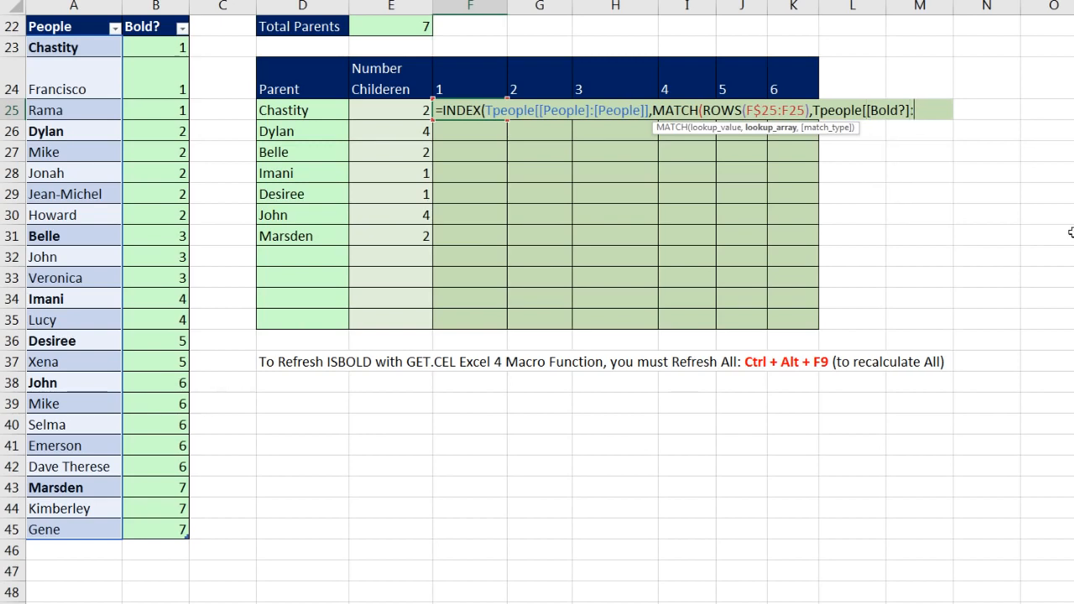
{"action": "type", "text": ":["}
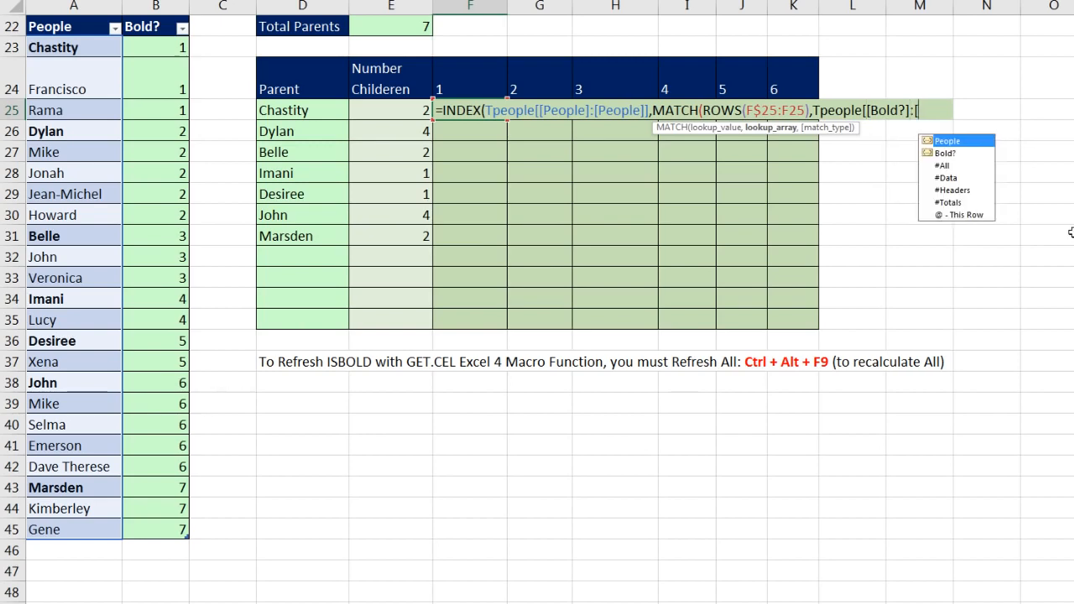
{"action": "type", "text": "b"}
{"action": "key", "text": "Tab"}
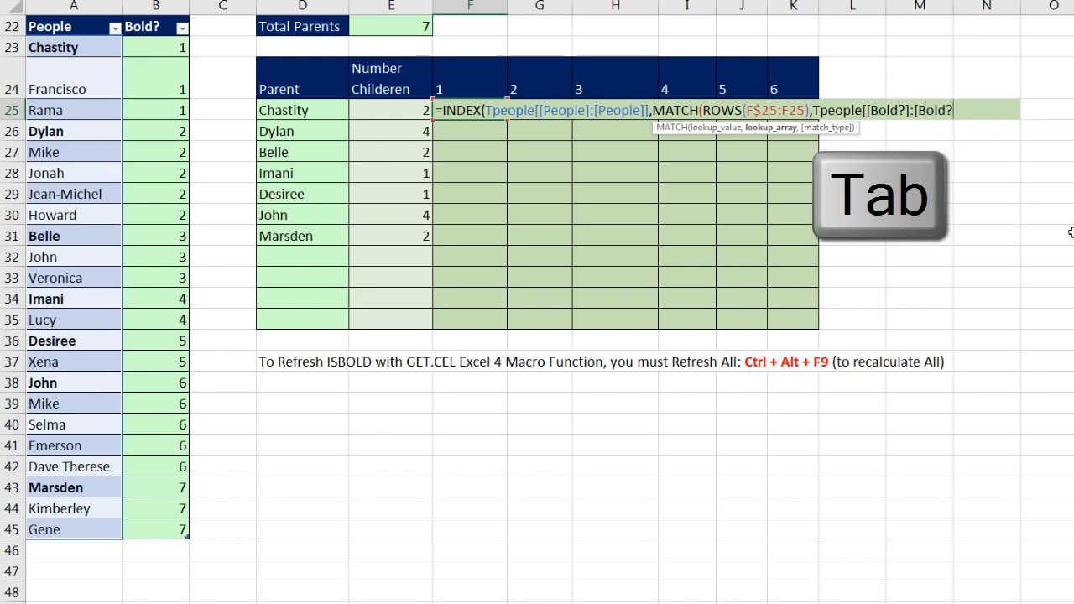
{"action": "type", "text": "]"}
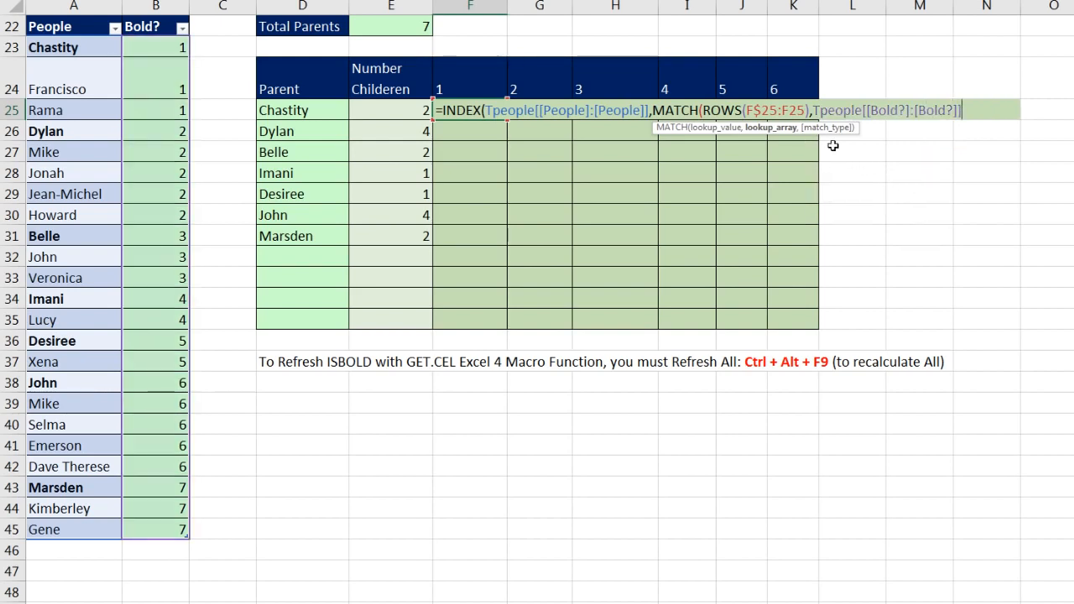
Set the MATCH match type to 0 - Exact match and close its parenthesis
{"action": "type", "text": ","}
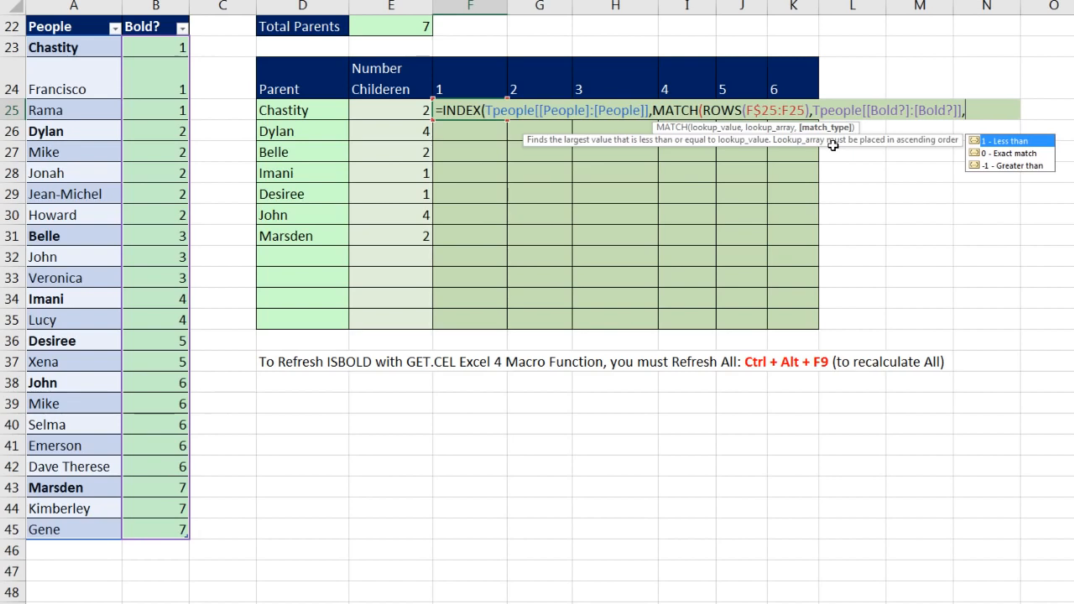
{"action": "left_click", "coordinate": [1009, 154]}
{"action": "double_click", "coordinate": [1009, 155]}
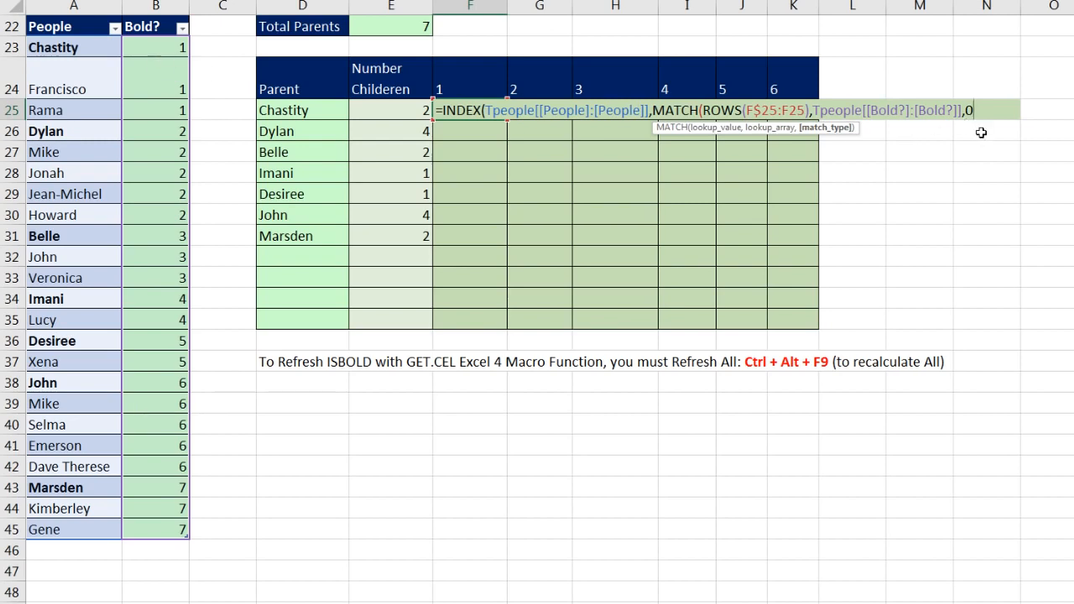
{"action": "type", "text": ")"}
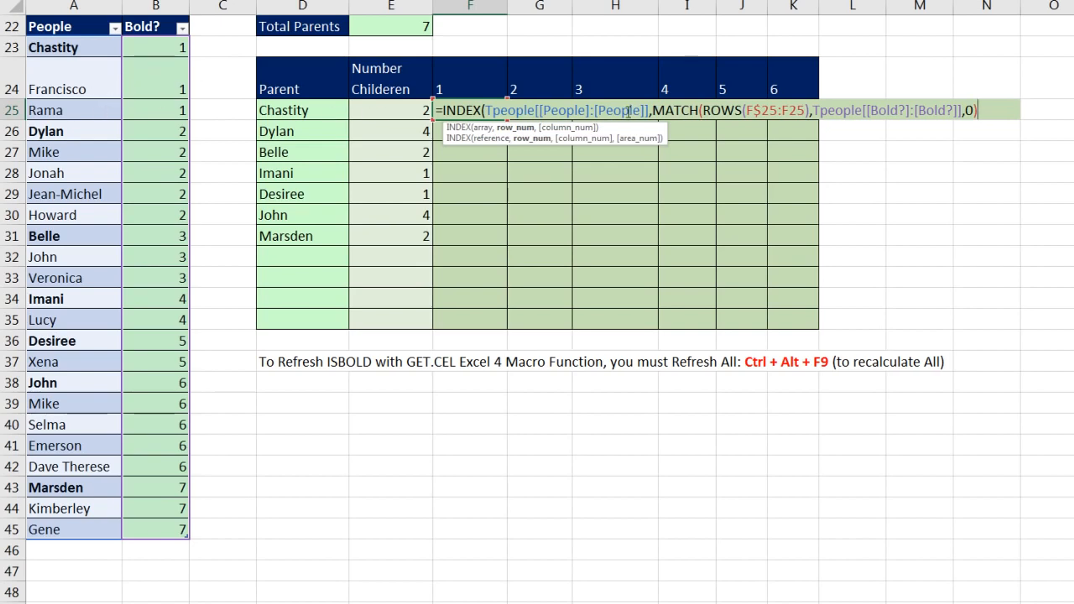
Add the child number from the header to the MATCH result as +F$24, locking only the row
{"action": "left_click", "coordinate": [525, 130]}
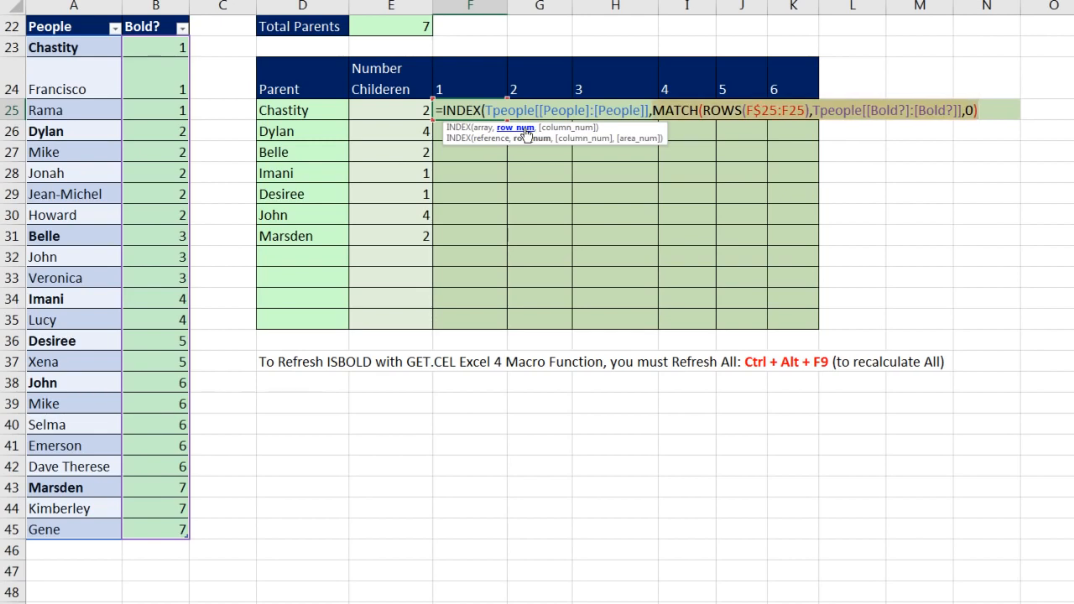
{"action": "left_click", "coordinate": [990, 108]}
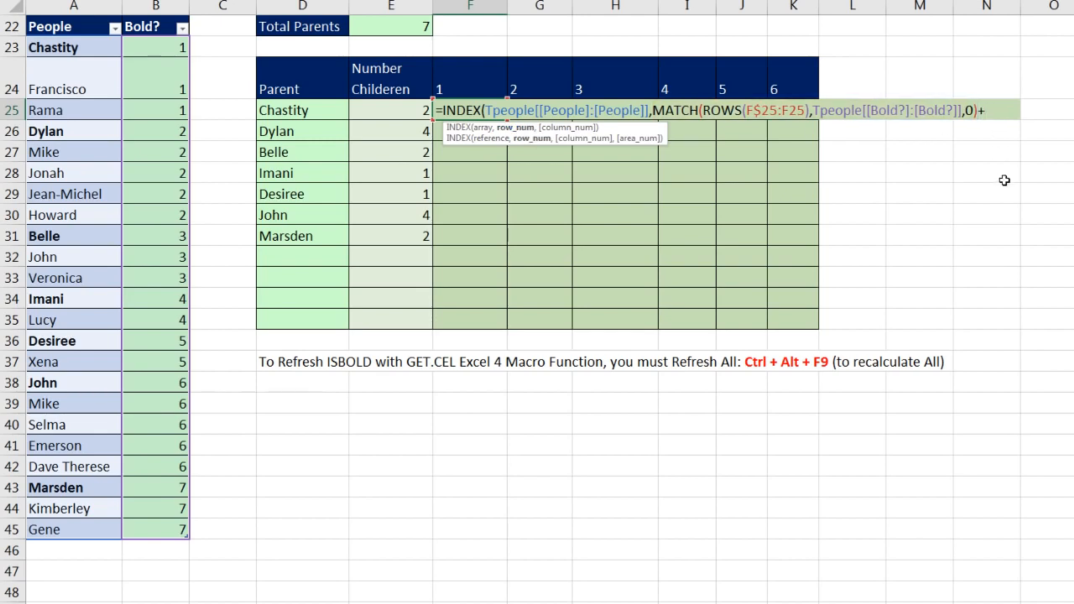
{"action": "left_click", "coordinate": [455, 86]}
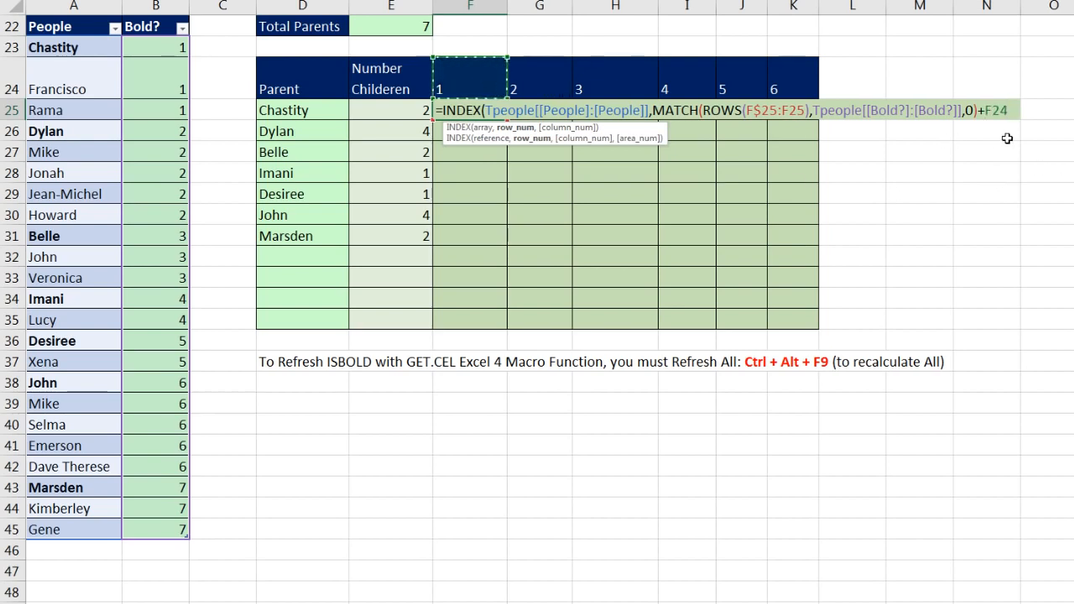
{"action": "key", "text": "F4"}
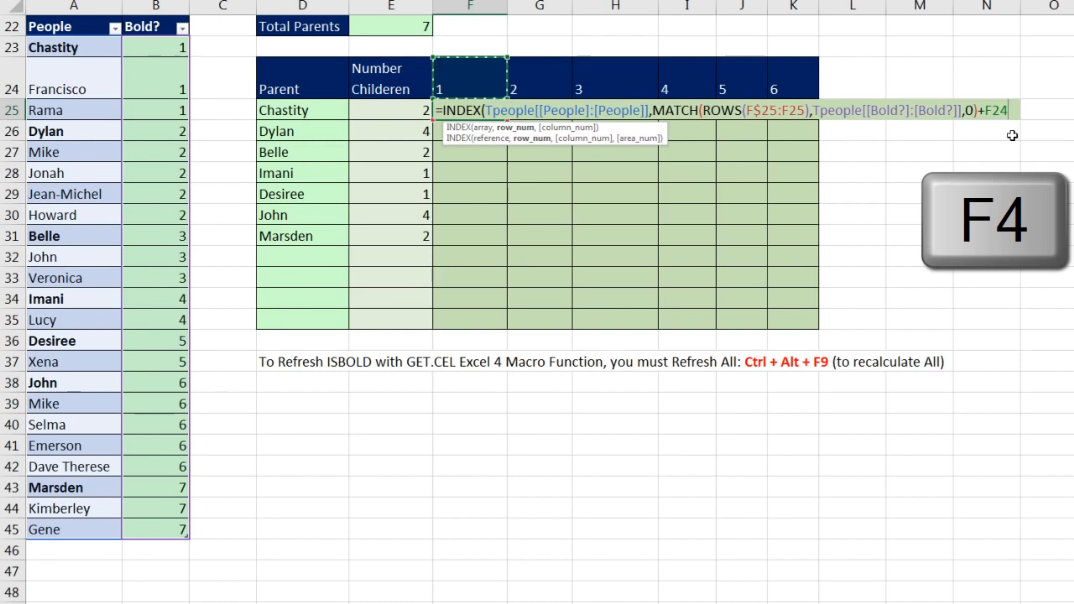
{"action": "key", "text": "F4"}
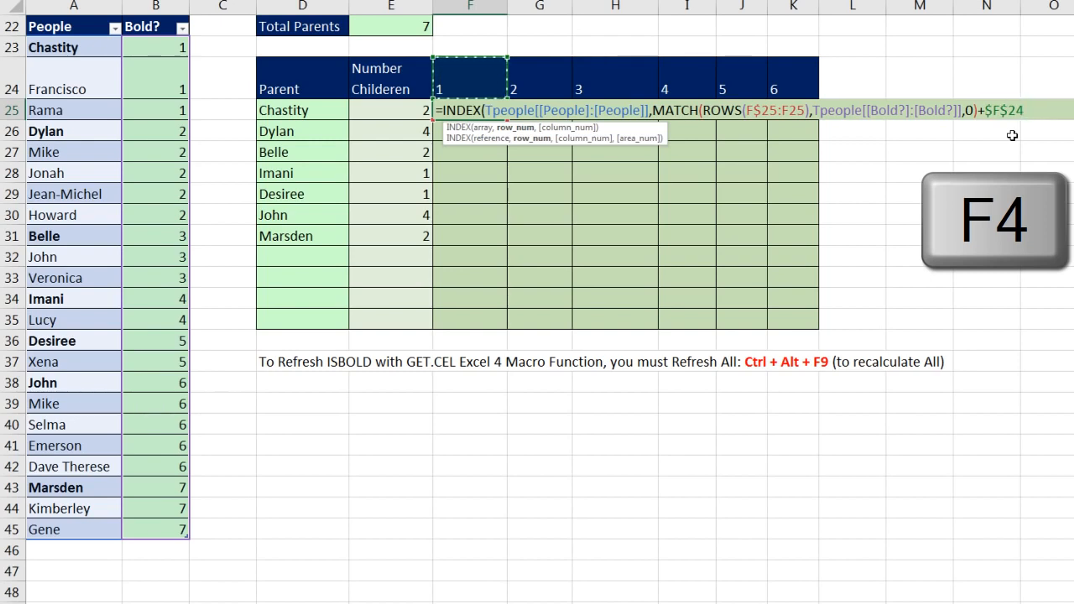
{"action": "key", "text": "F4"}
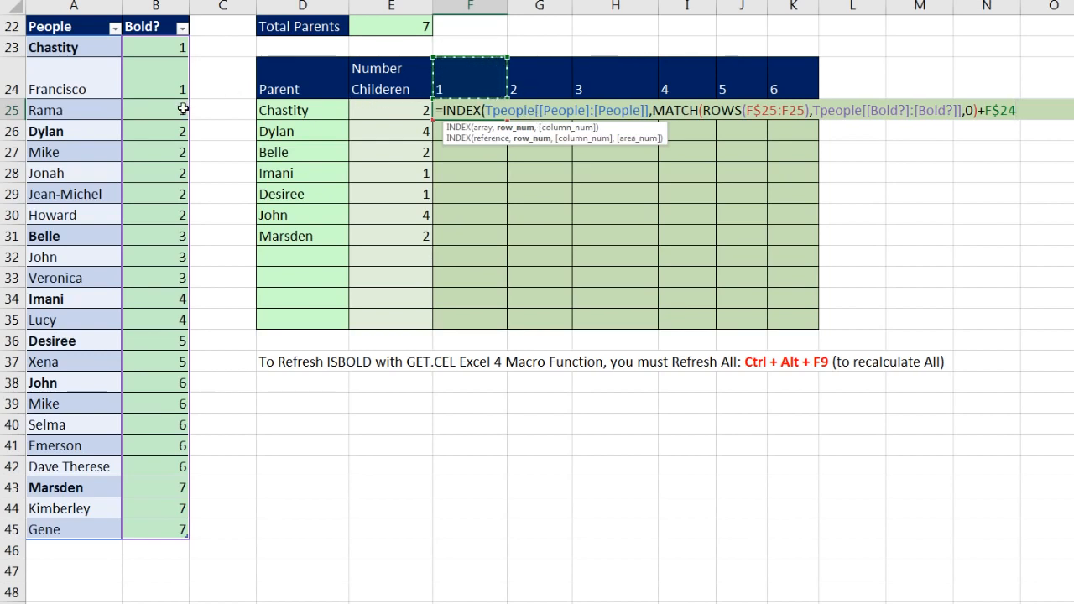
{"action": "left_click", "coordinate": [1025, 110]}
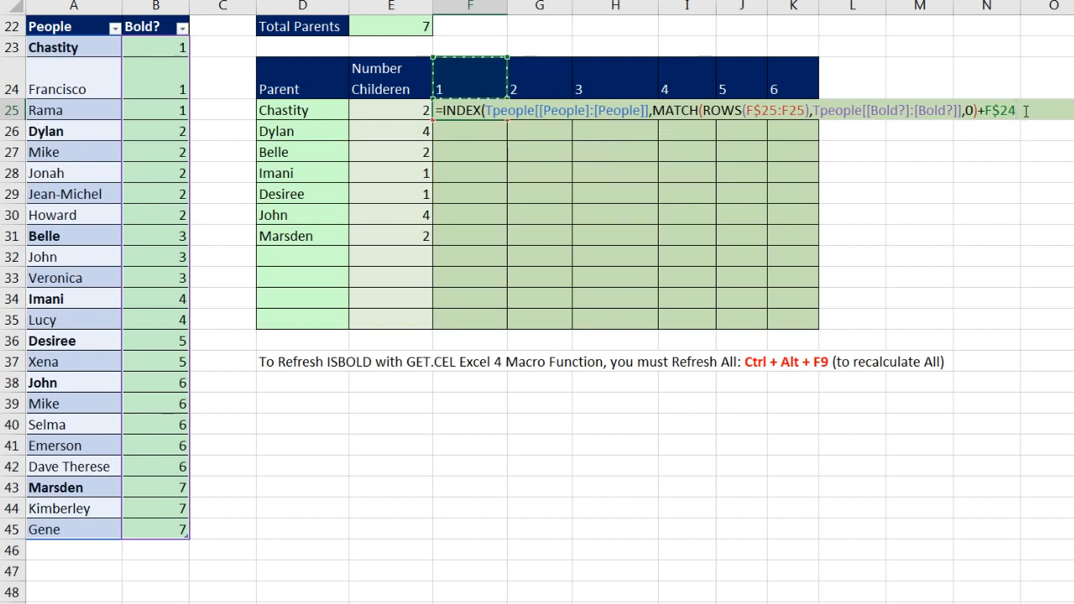
Enter the INDEX formula in F25 and copy it across to column K and down to row 35
{"action": "key", "text": "ctrl+Return"}
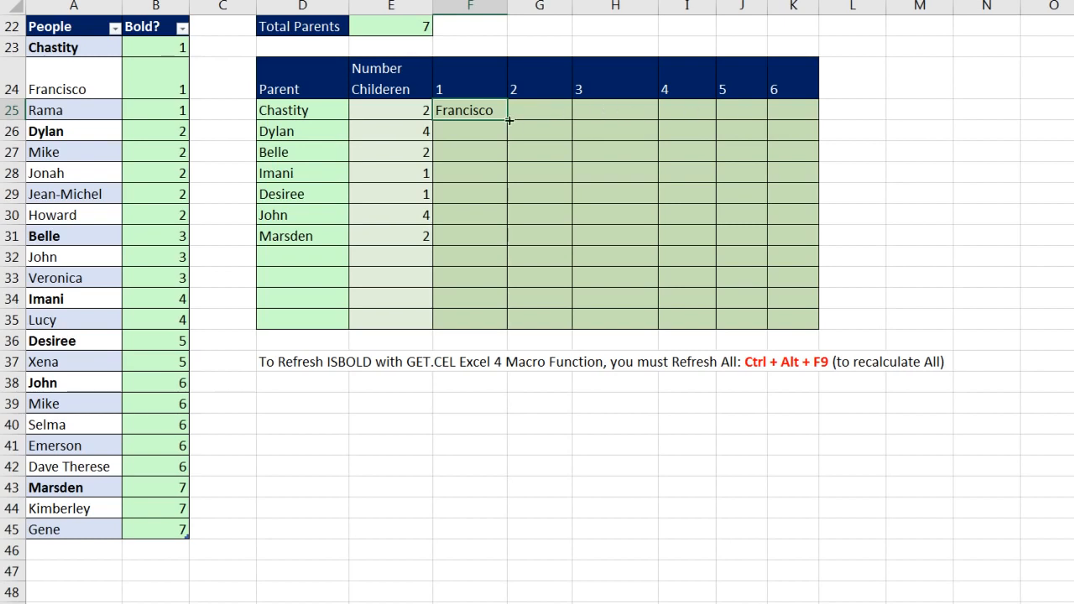
{"action": "left_click_drag", "start_coordinate": [509, 121], "coordinate": [821, 123]}
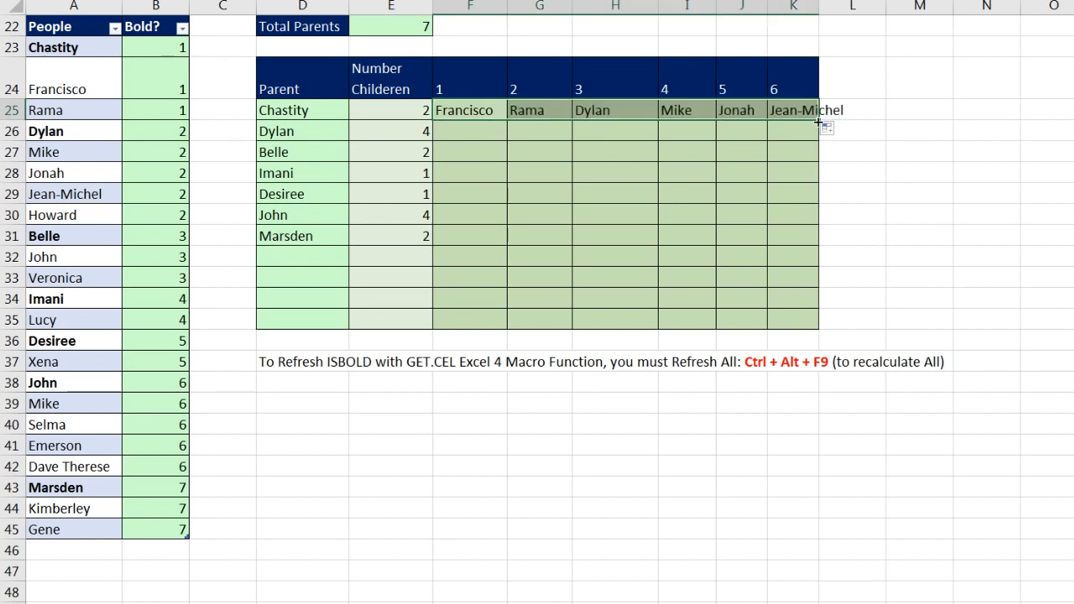
{"action": "double_click", "coordinate": [819, 122]}
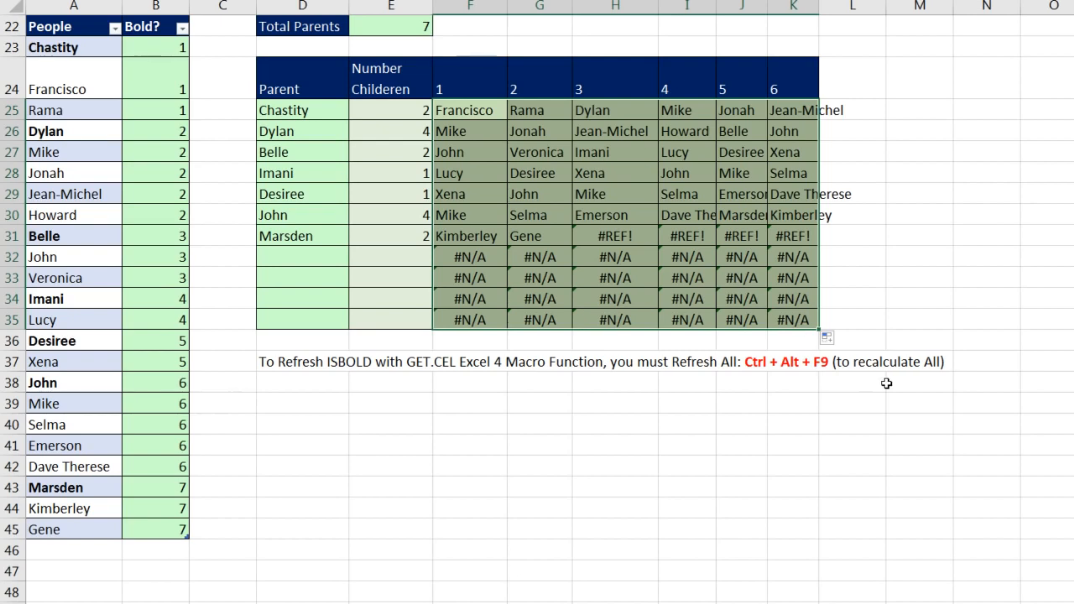
Edit the F25 formula to insert IF( in front of INDEX, with OR( as its logical test
{"action": "left_click", "coordinate": [483, 114]}
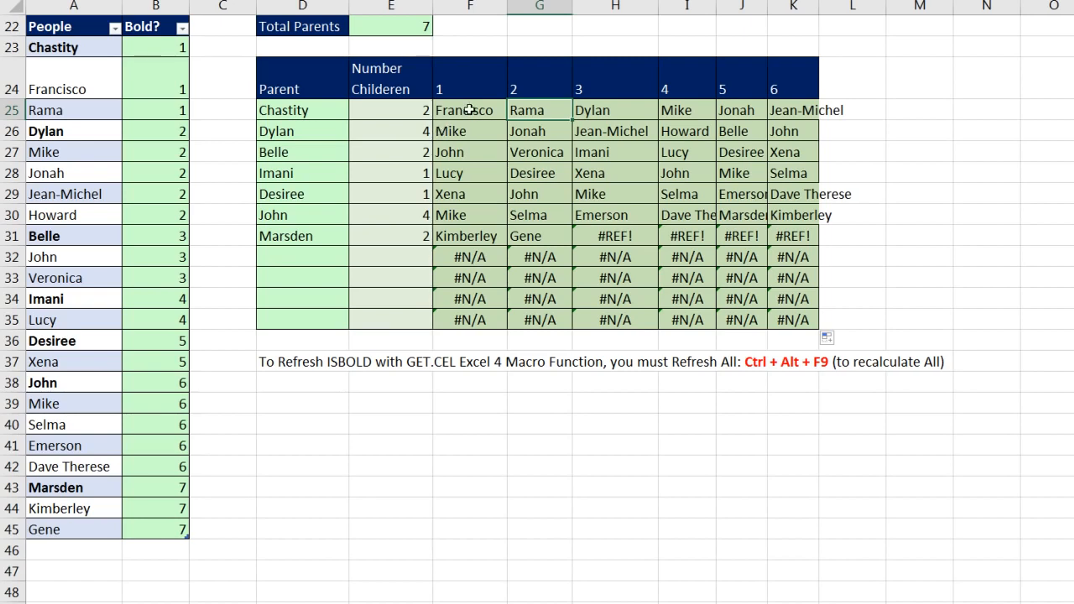
{"action": "left_click", "coordinate": [470, 110]}
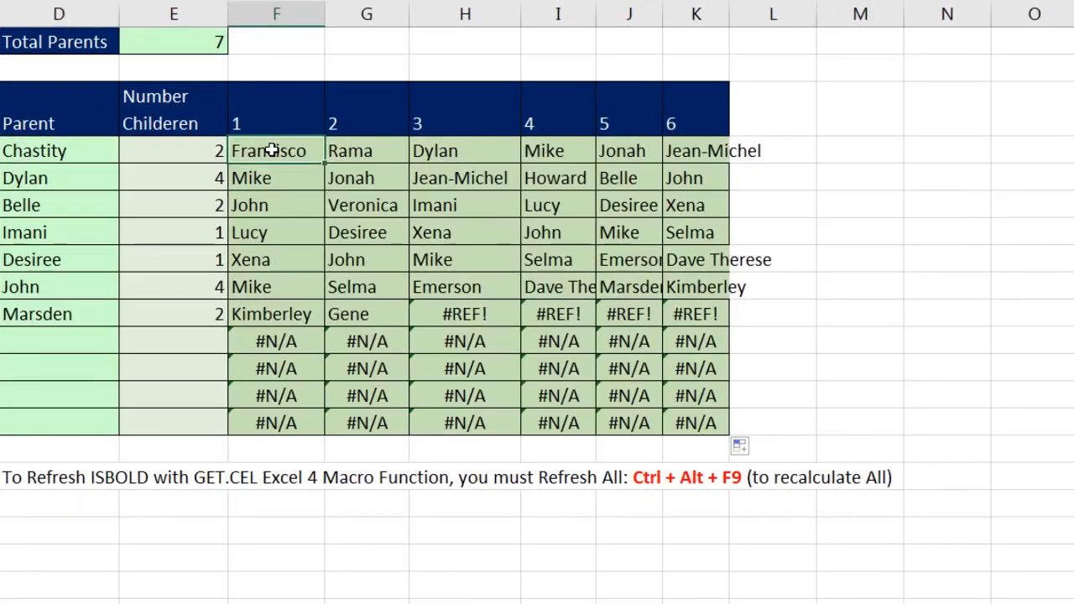
{"action": "key", "text": "F2"}
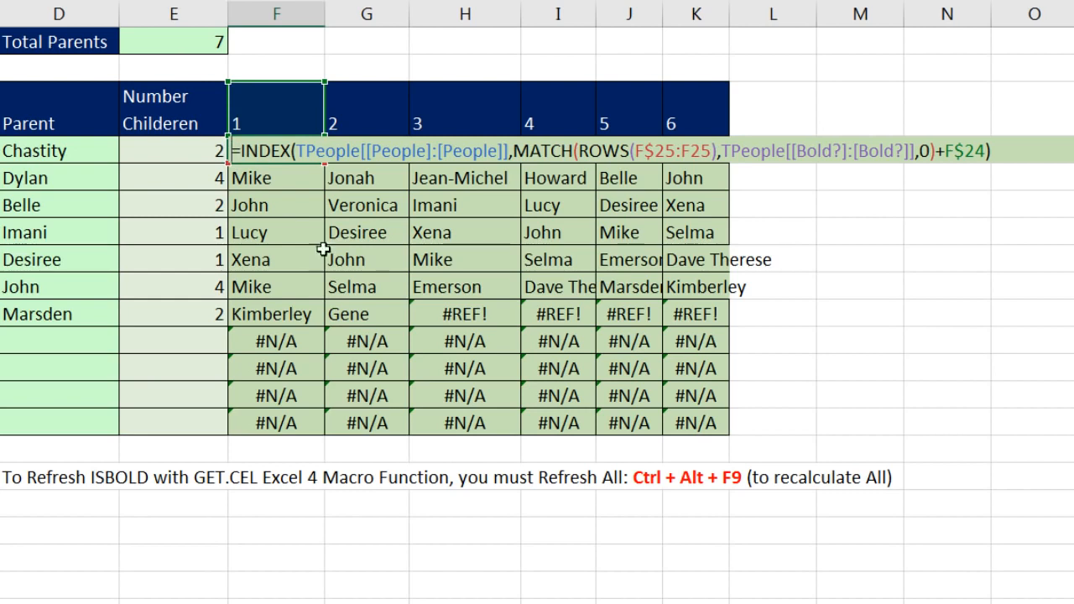
{"action": "left_click", "coordinate": [243, 151]}
{"action": "type", "text": "IF("}
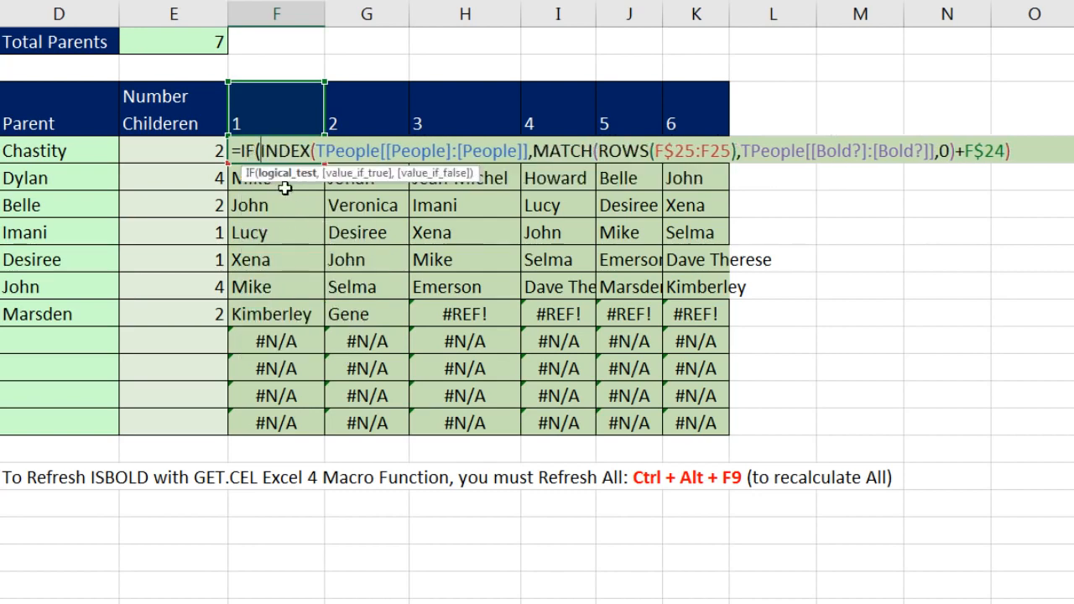
{"action": "type", "text": "OR("}
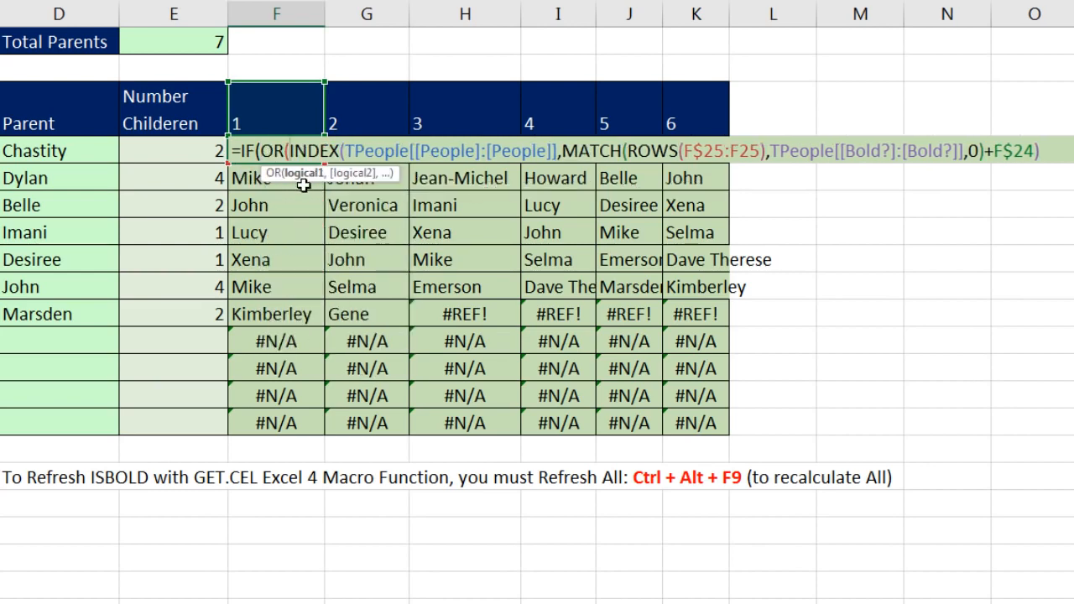
Set the first OR condition to F$24>$E25, locking the header row and the children-count column
{"action": "left_click", "coordinate": [281, 101]}
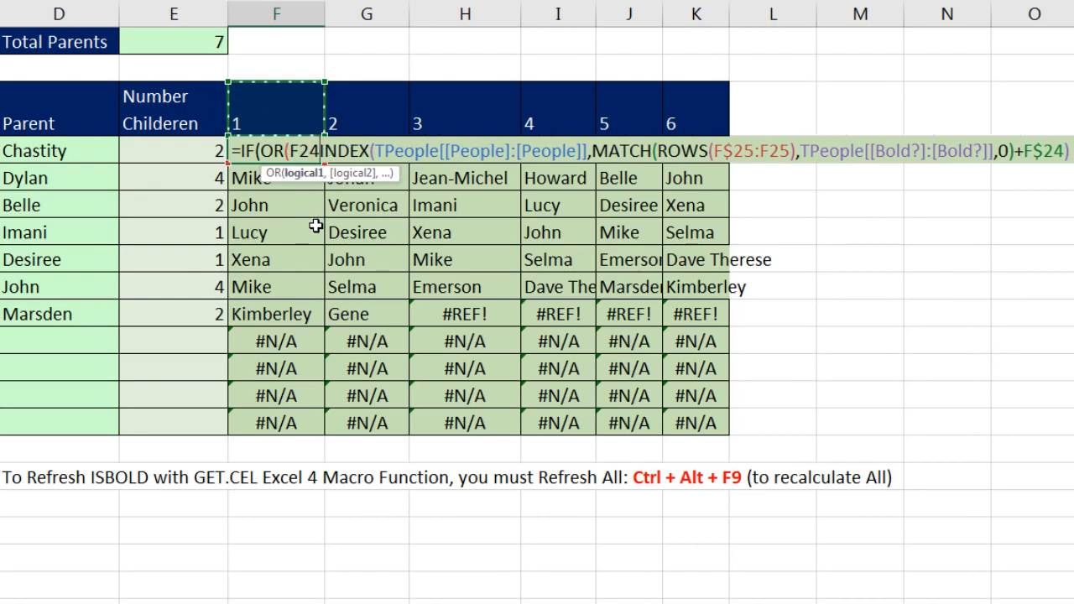
{"action": "key", "text": "F4"}
{"action": "key", "text": "F4"}
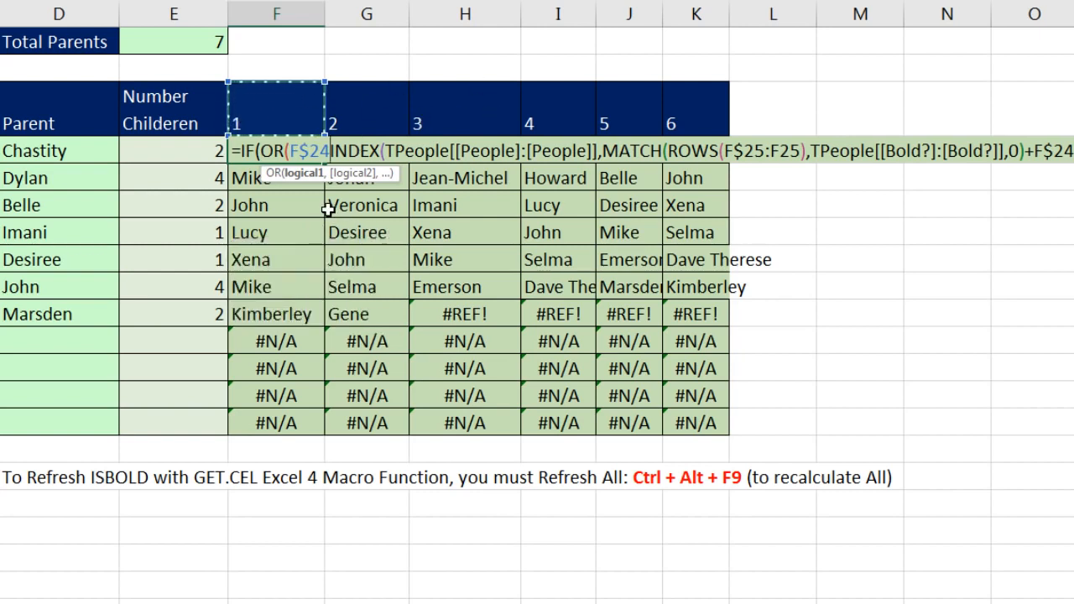
{"action": "type", "text": ">"}
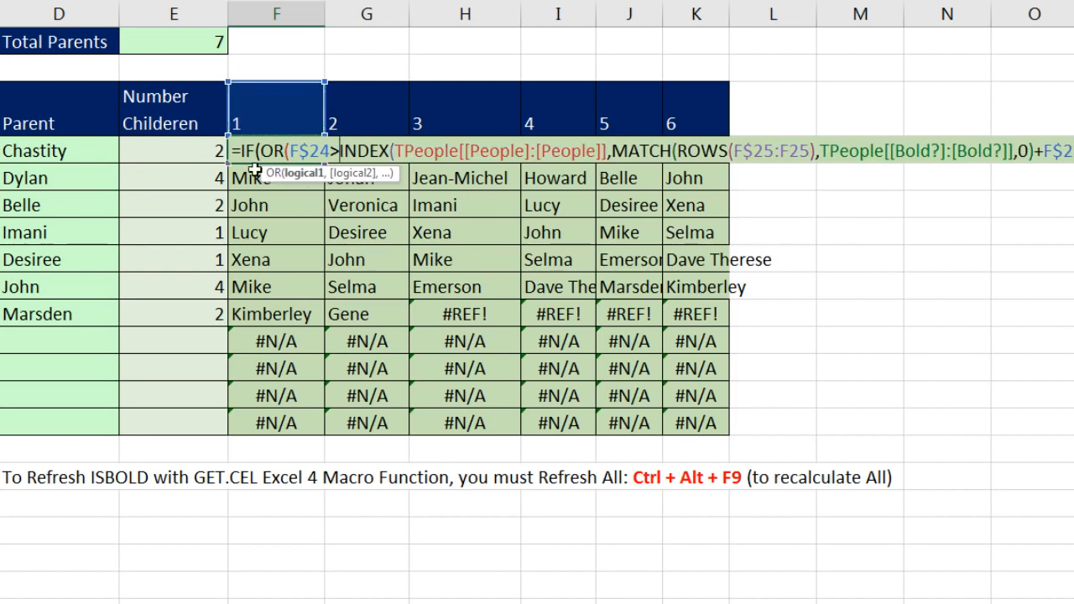
{"action": "left_click", "coordinate": [181, 153]}
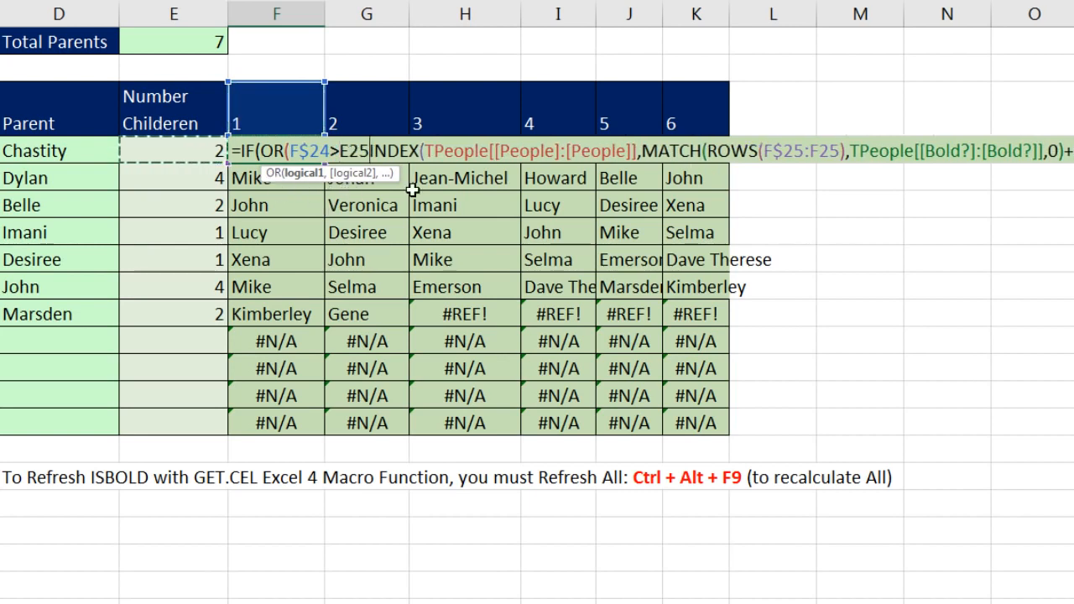
{"action": "key", "text": "F4"}
{"action": "key", "text": "F4"}
{"action": "key", "text": "F4"}
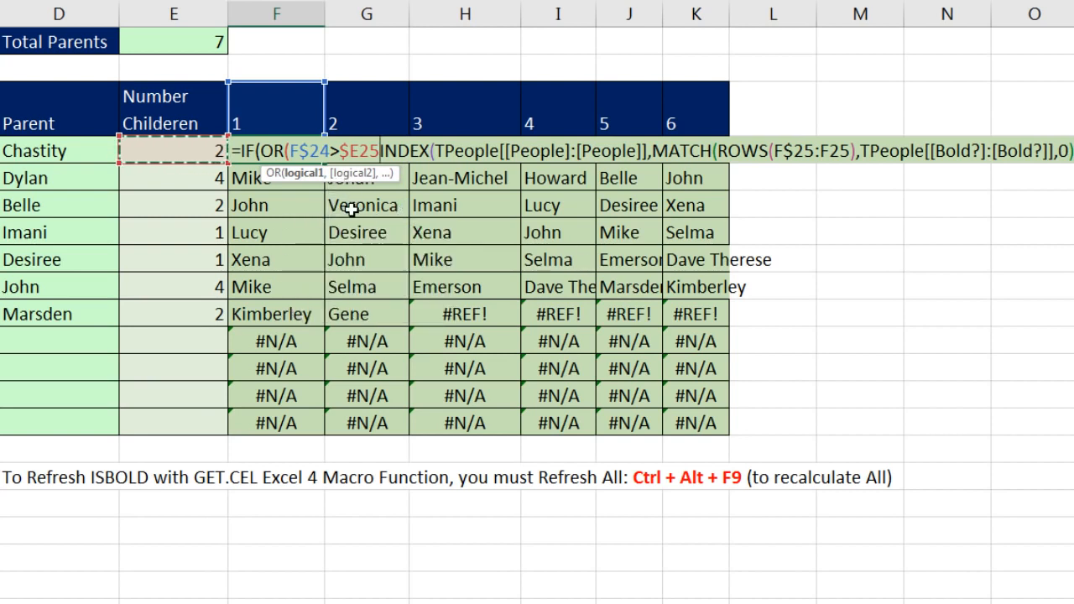
{"action": "type", "text": ","}
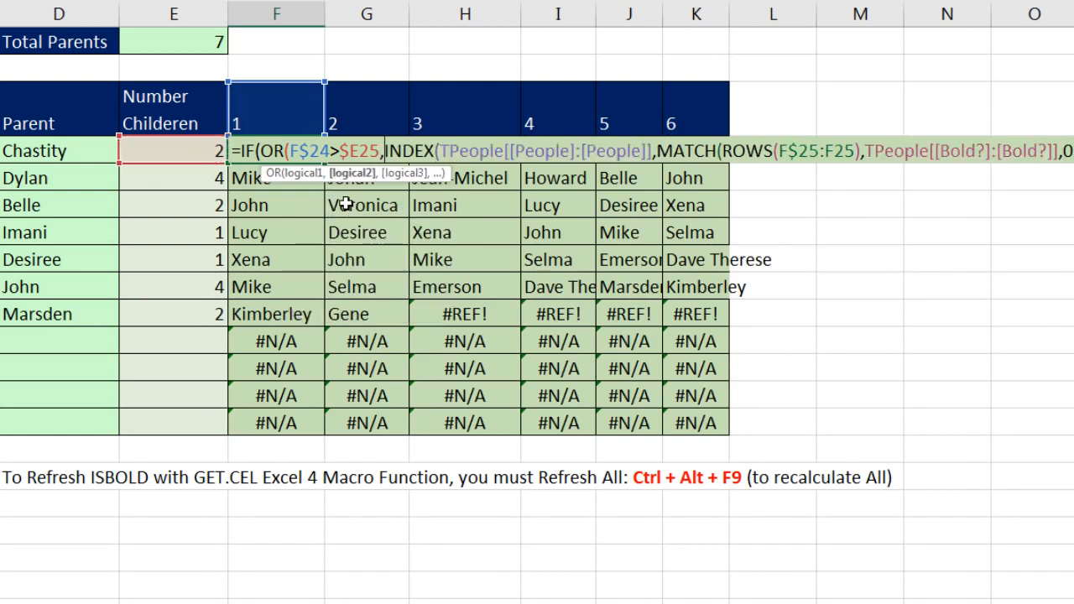
Set the second OR condition to $E25="" with the column locked, and close the OR test
{"action": "left_click", "coordinate": [188, 154]}
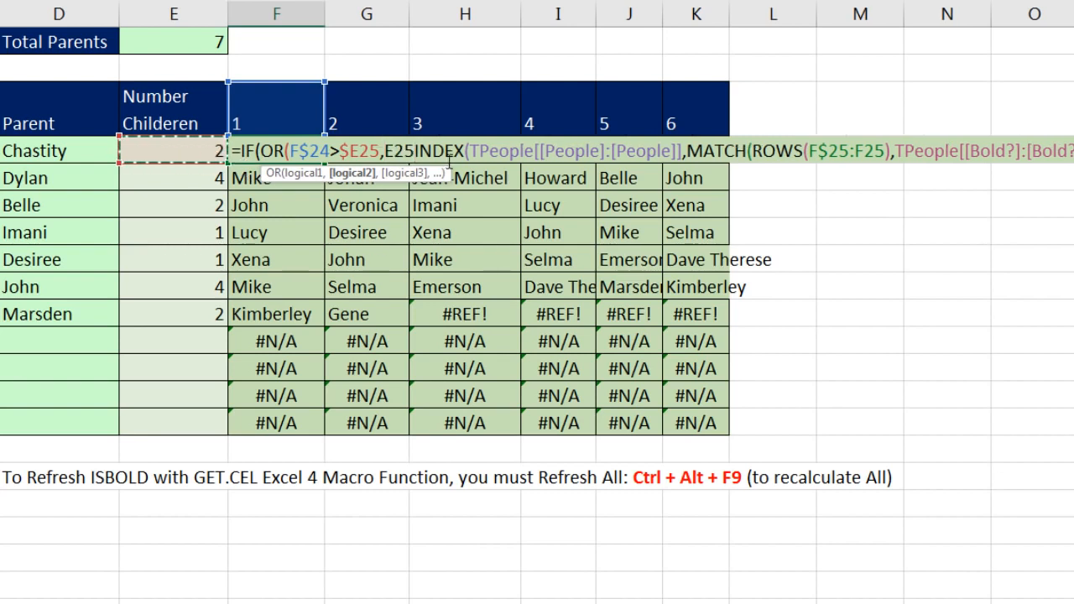
{"action": "key", "text": "F4"}
{"action": "key", "text": "F4"}
{"action": "key", "text": "F4"}
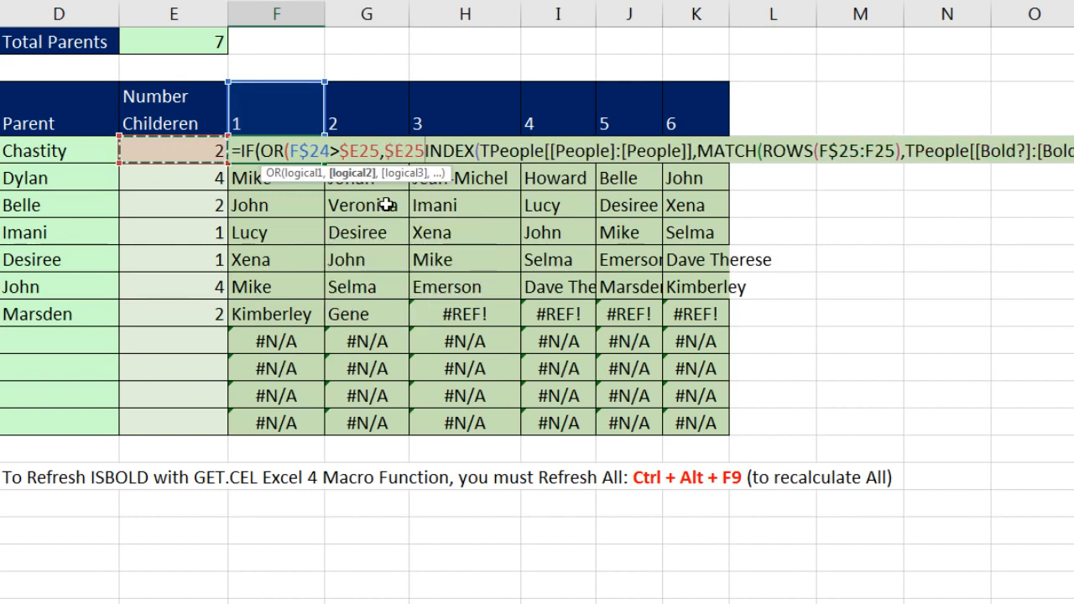
{"action": "type", "text": "="}
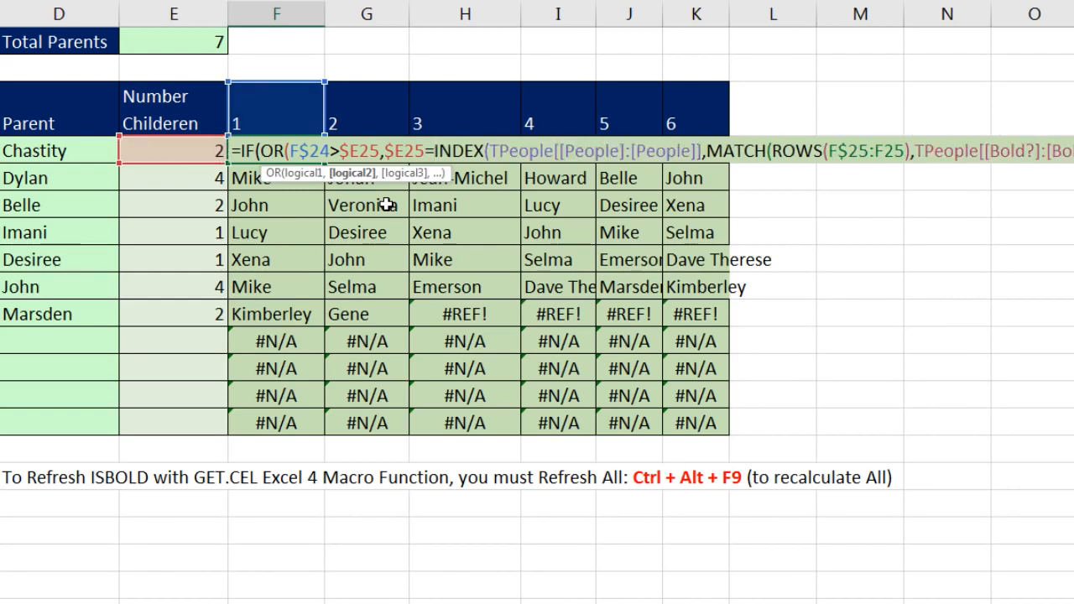
{"action": "type", "text": "\"\""}
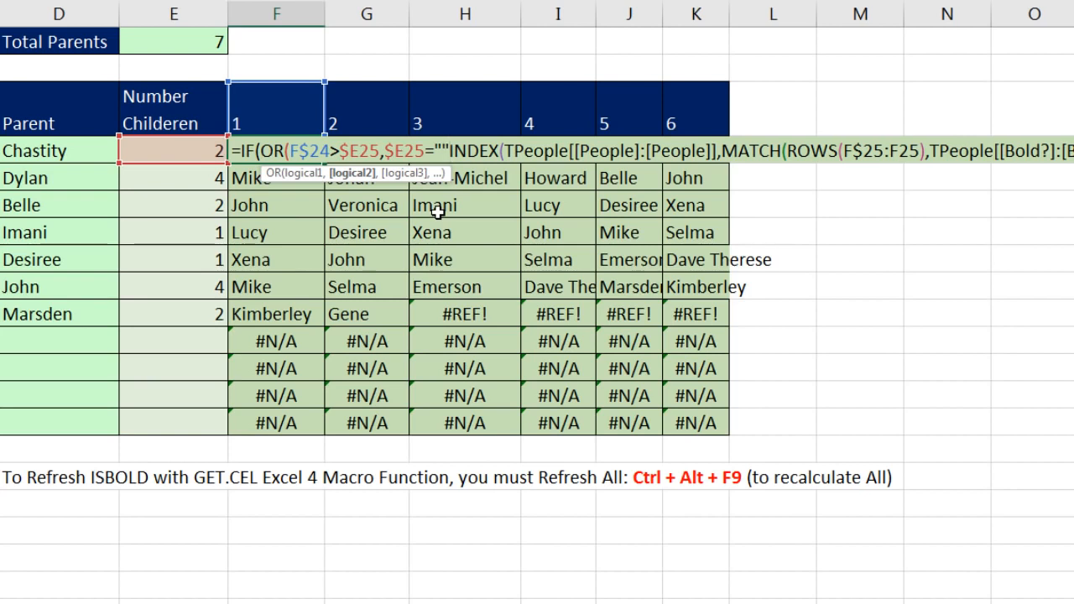
{"action": "type", "text": "),"}
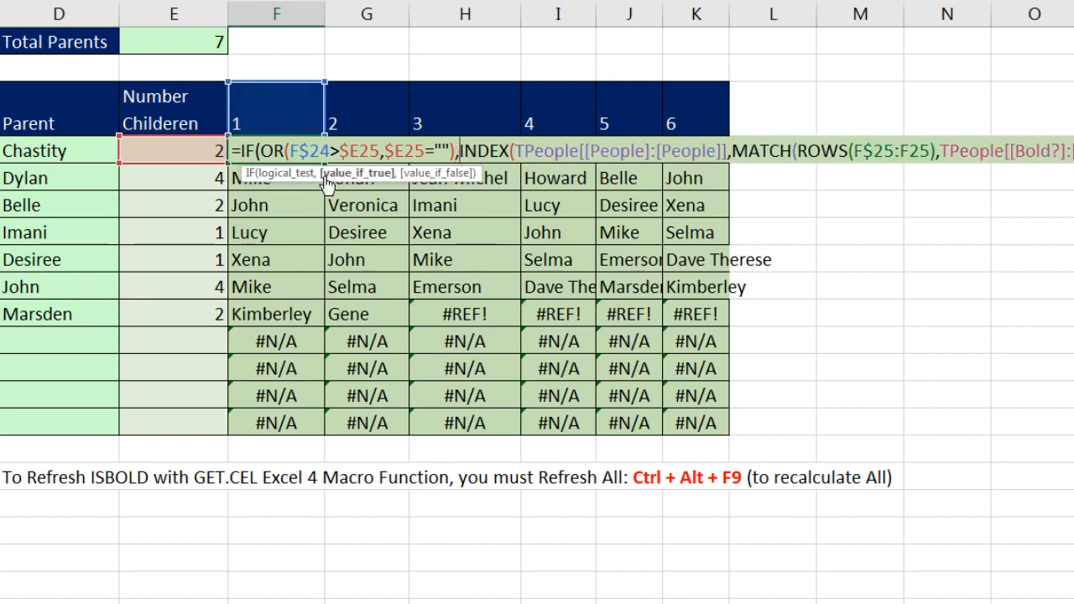
Set the IF value_if_true to an empty string "", leaving the INDEX formula as value_if_false
{"action": "left_click", "coordinate": [291, 174]}
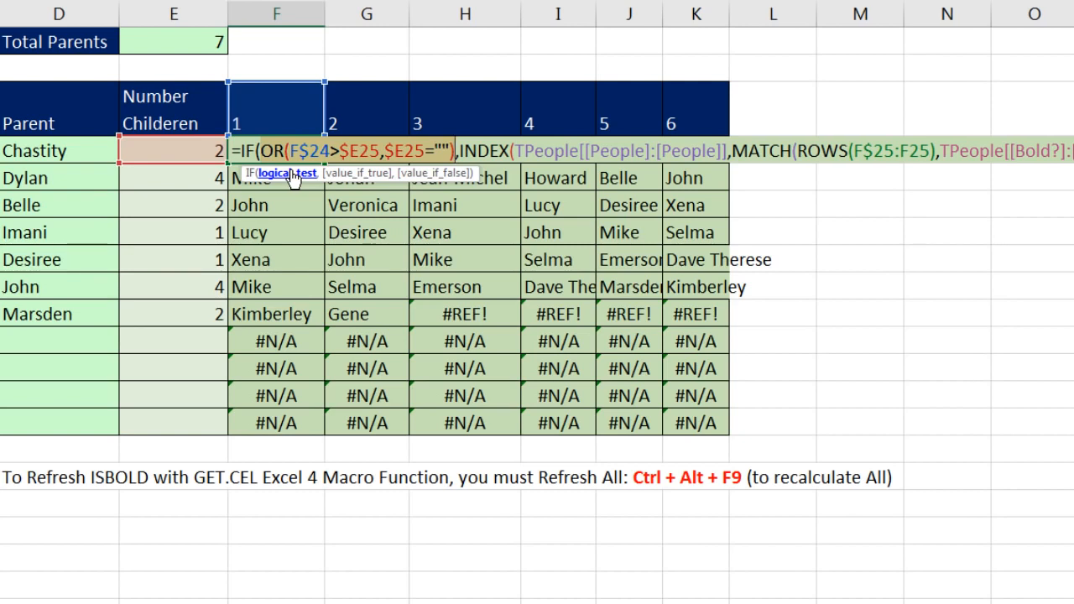
{"action": "left_click", "coordinate": [458, 151]}
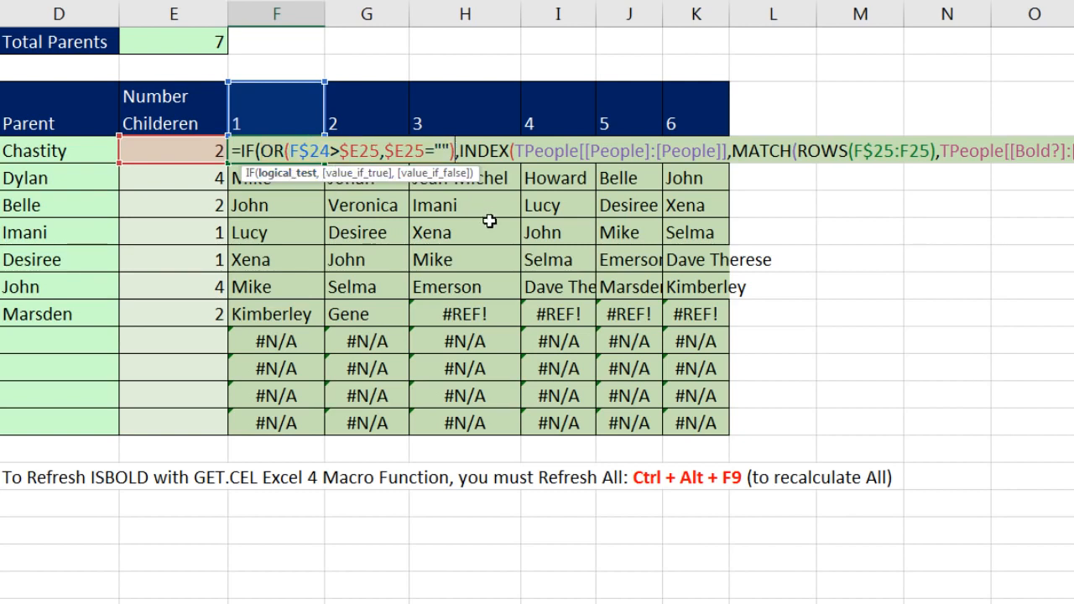
{"action": "left_click", "coordinate": [462, 156]}
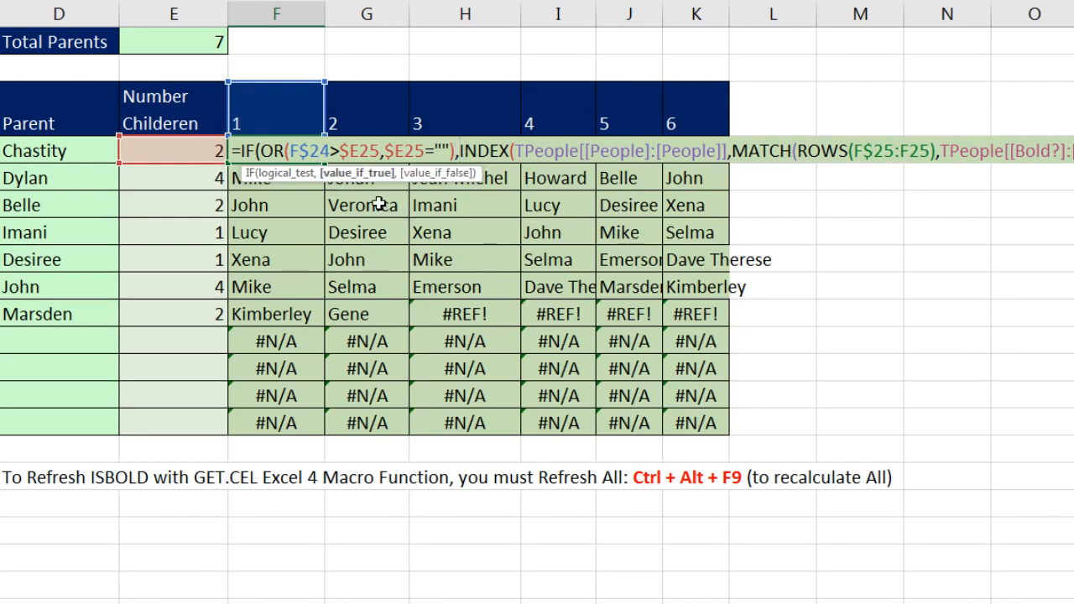
{"action": "type", "text": "\"\""}
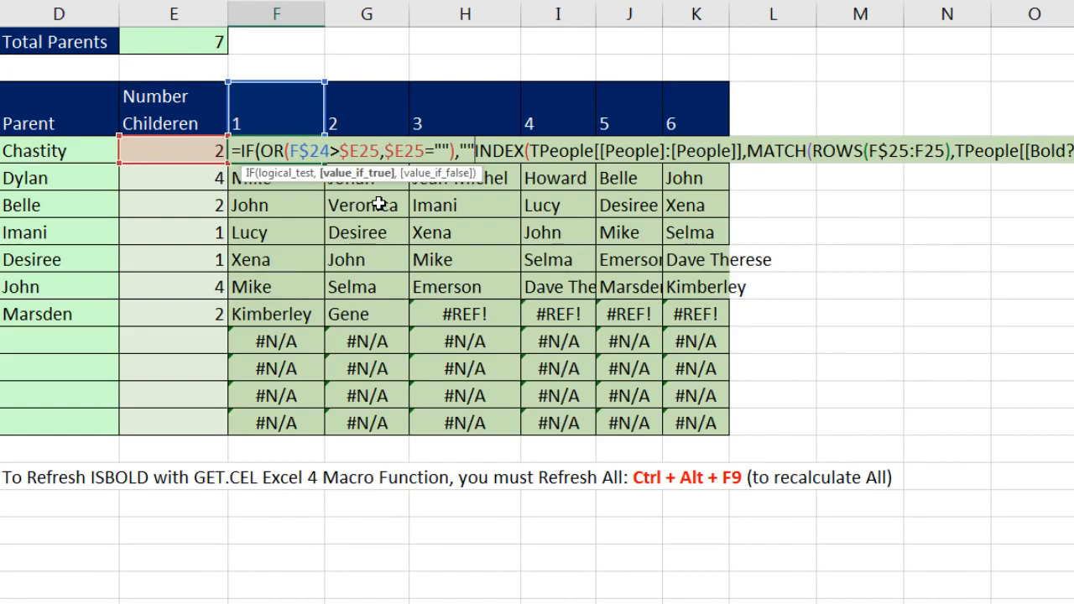
{"action": "type", "text": ","}
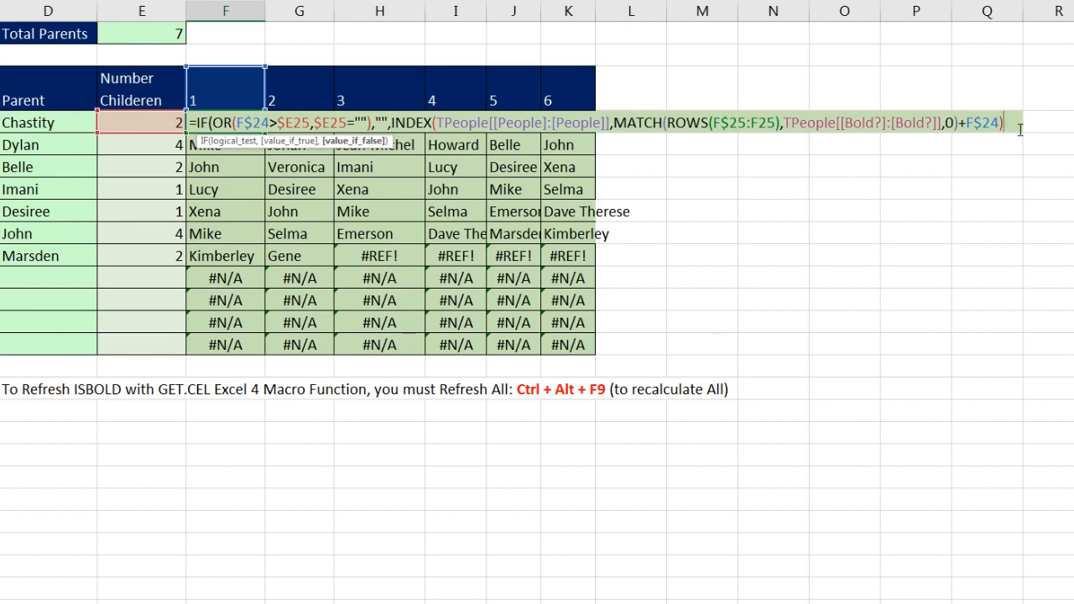
Close and enter the IF formula in F25, and copy it across to column K and down to row 35
{"action": "type", "text": ")"}
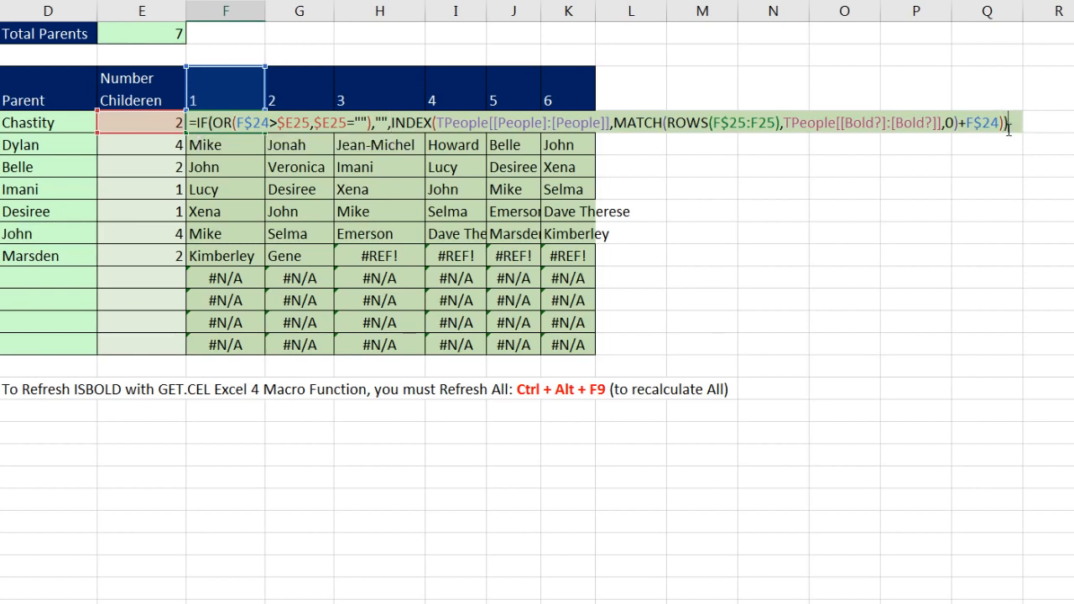
{"action": "key", "text": "ctrl+Return"}
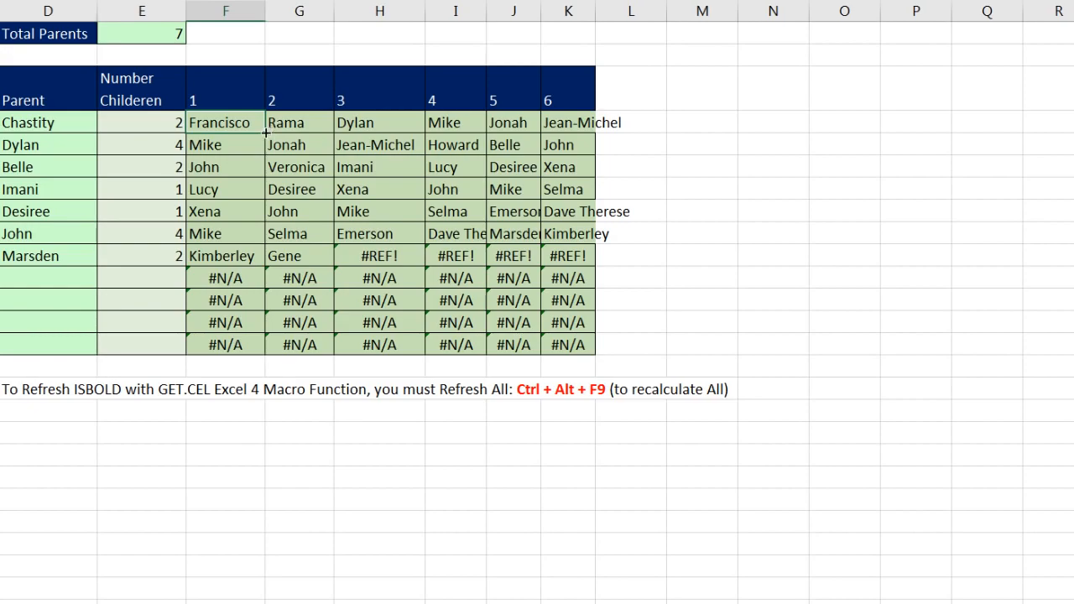
{"action": "left_click_drag", "start_coordinate": [265, 132], "coordinate": [593, 134]}
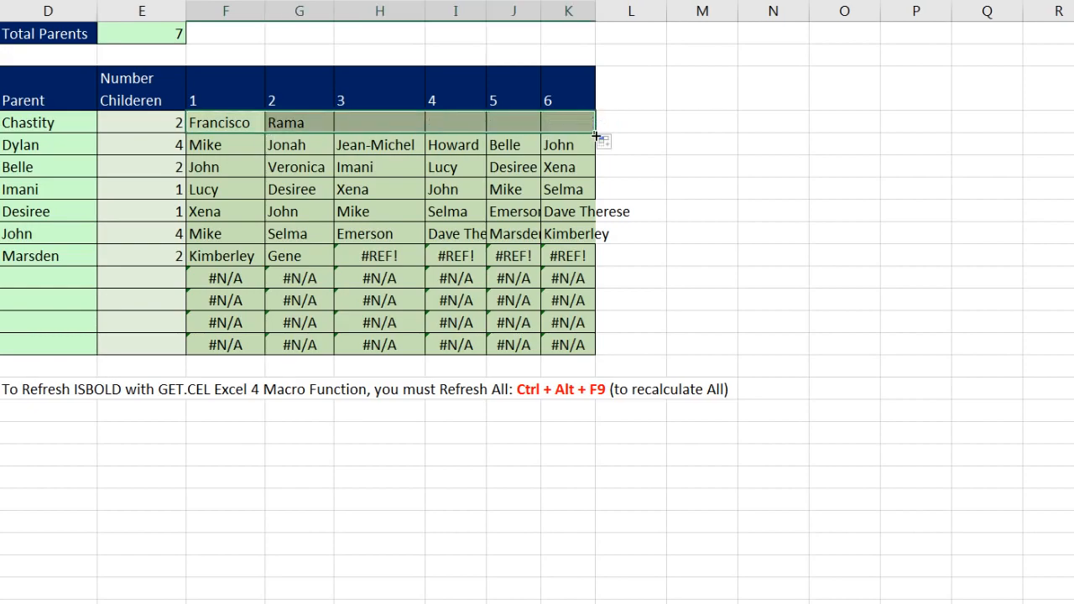
{"action": "double_click", "coordinate": [594, 134]}
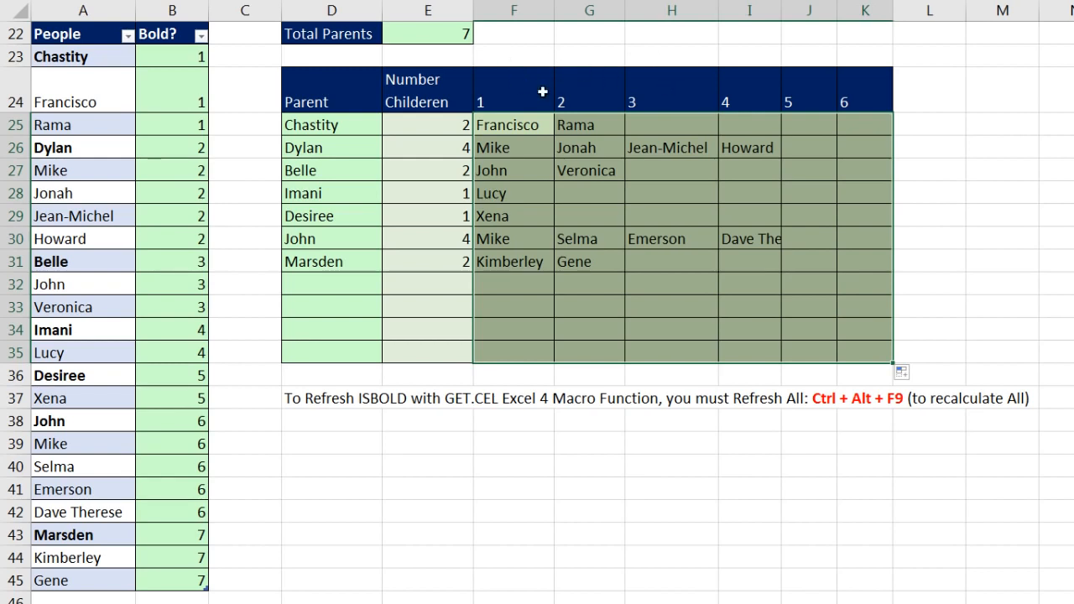
Inspect the formula in G27 and how it refers to the child number header
{"action": "left_click_drag", "start_coordinate": [518, 93], "coordinate": [845, 100]}
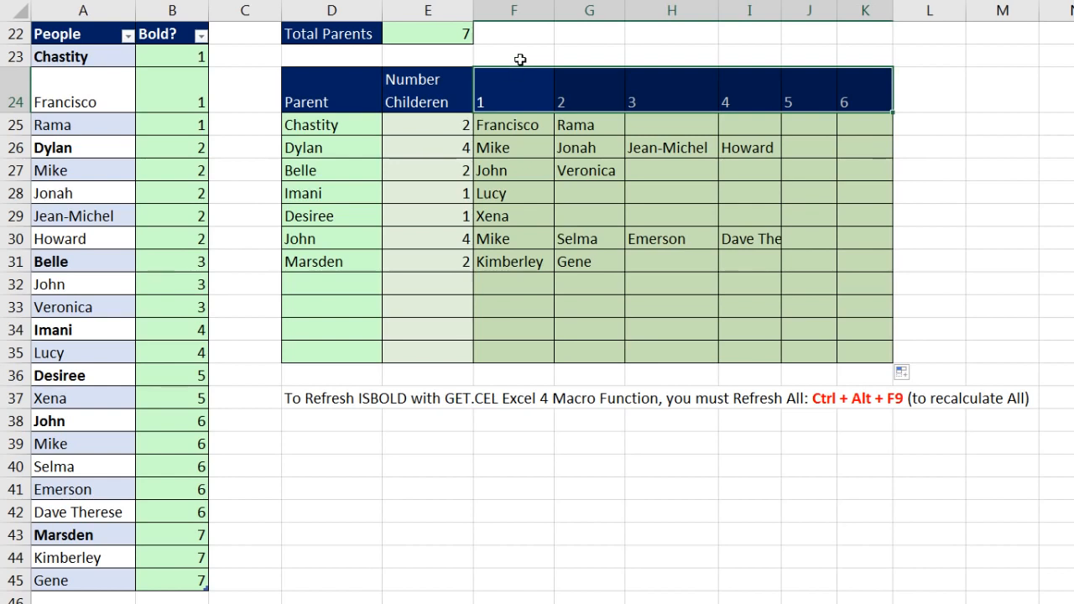
{"action": "double_click", "coordinate": [613, 171]}
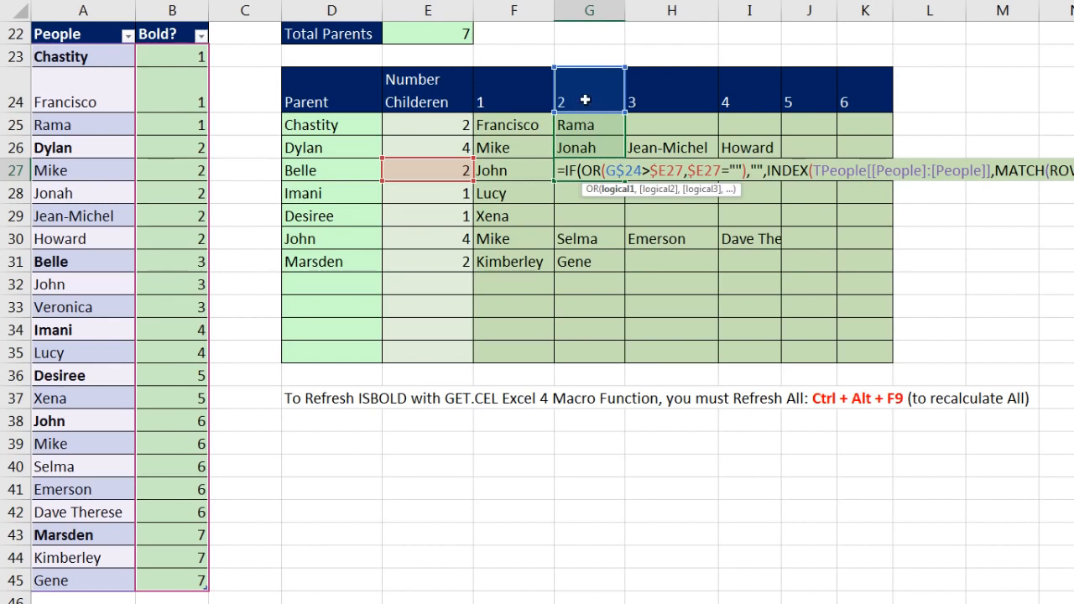
{"action": "key", "text": "Escape"}
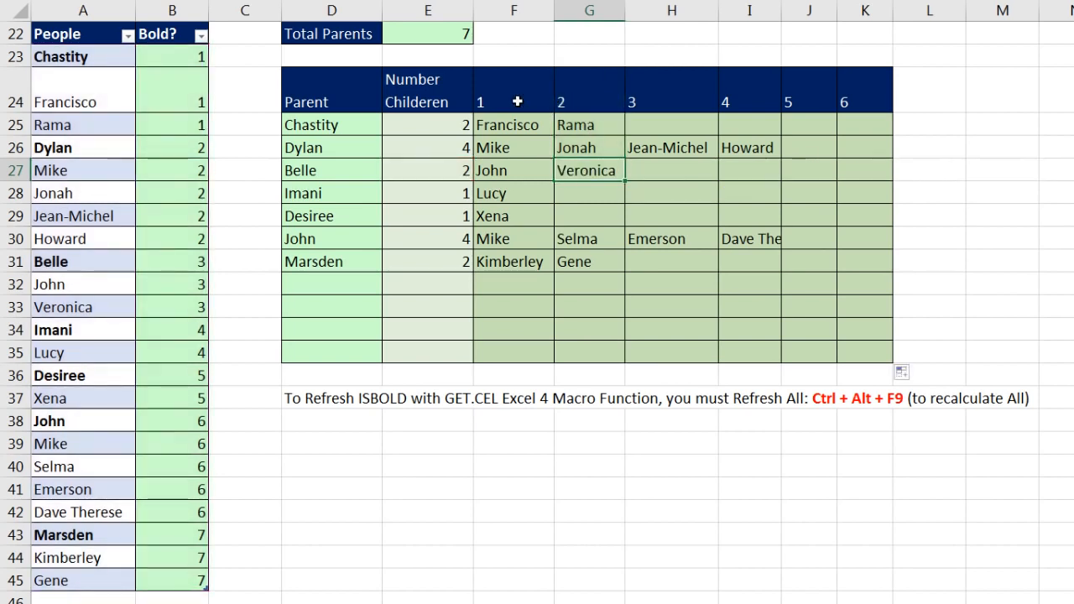
Apply the custom number format "Child "0 to the child number headers in F24:K24
{"action": "left_click_drag", "start_coordinate": [518, 102], "coordinate": [868, 78]}
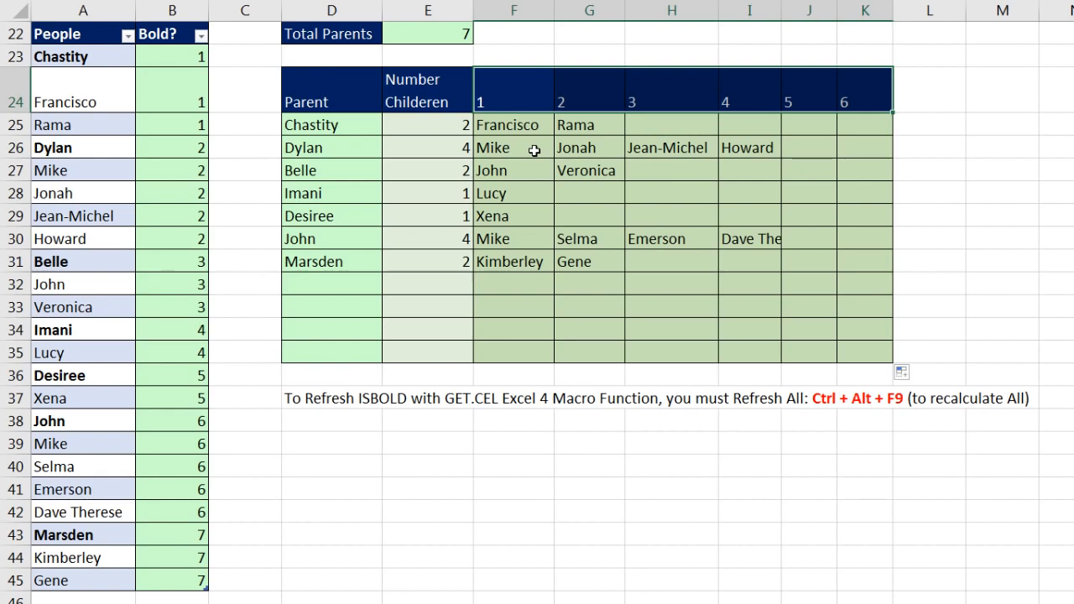
{"action": "key", "text": "ctrl+1"}
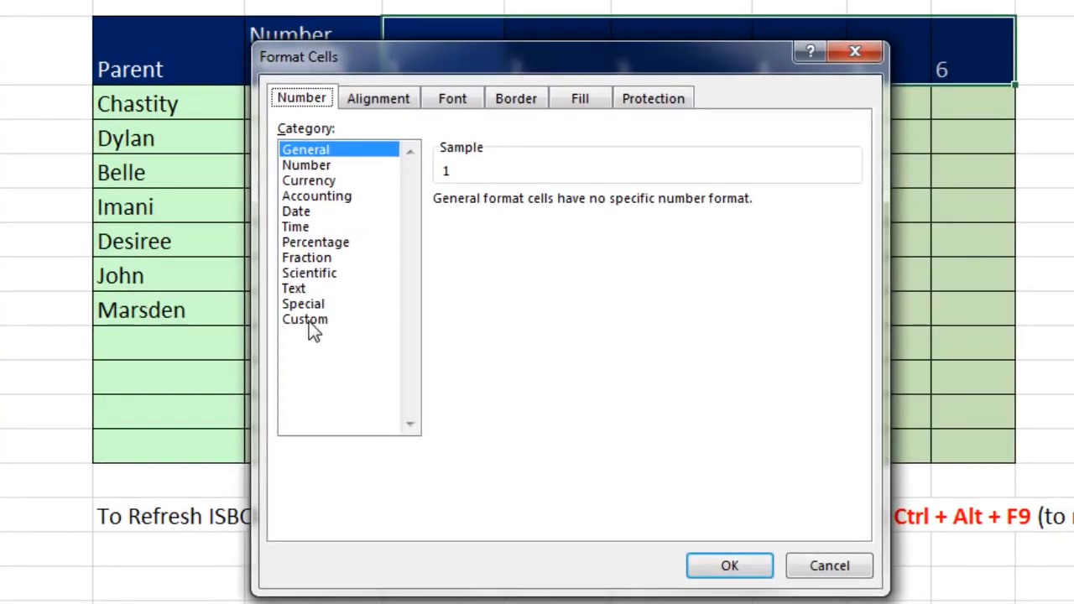
{"action": "left_click", "coordinate": [309, 321]}
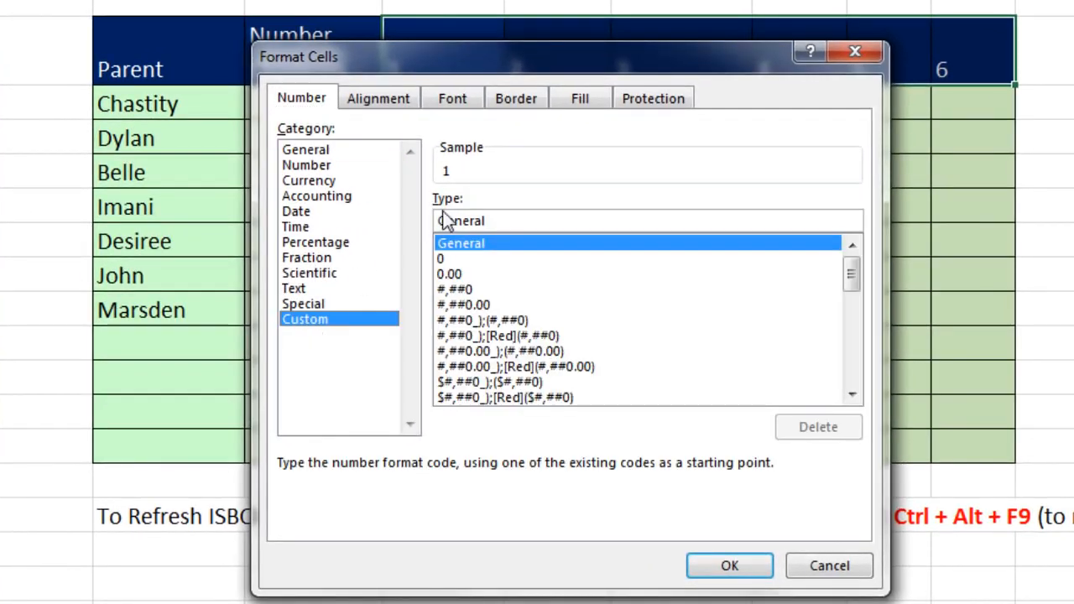
{"action": "left_click_drag", "start_coordinate": [510, 221], "coordinate": [408, 209]}
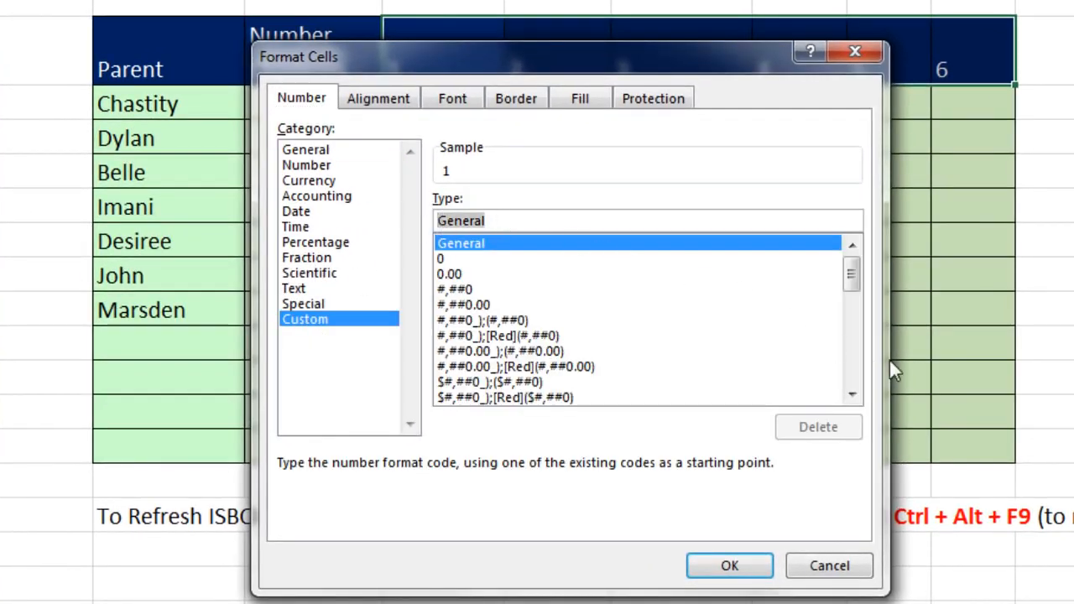
{"action": "type", "text": "\""}
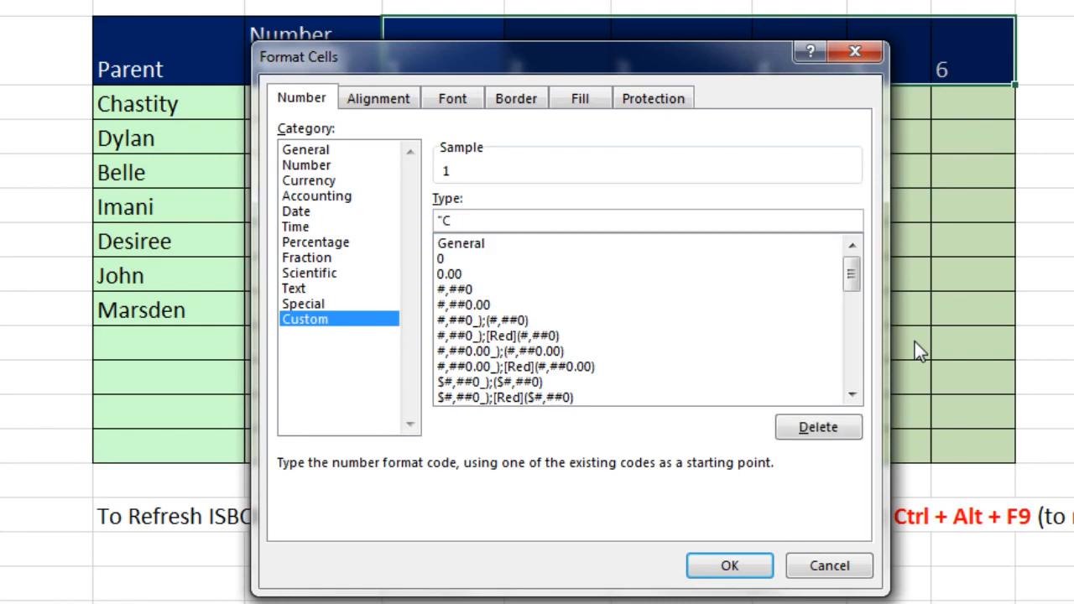
{"action": "type", "text": "Child \""}
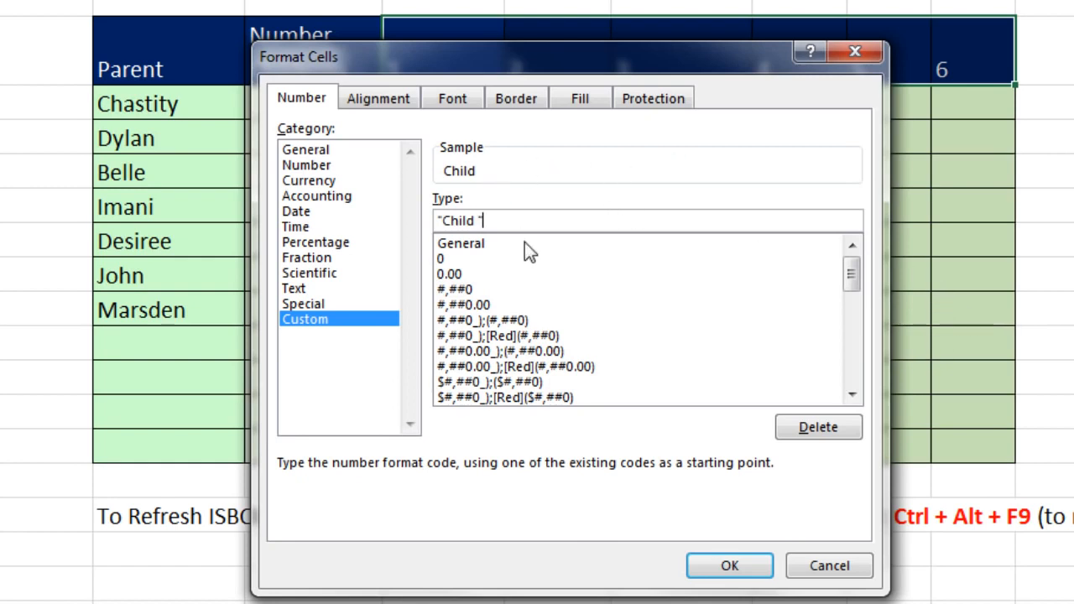
{"action": "type", "text": "0"}
{"action": "left_click", "coordinate": [742, 574]}
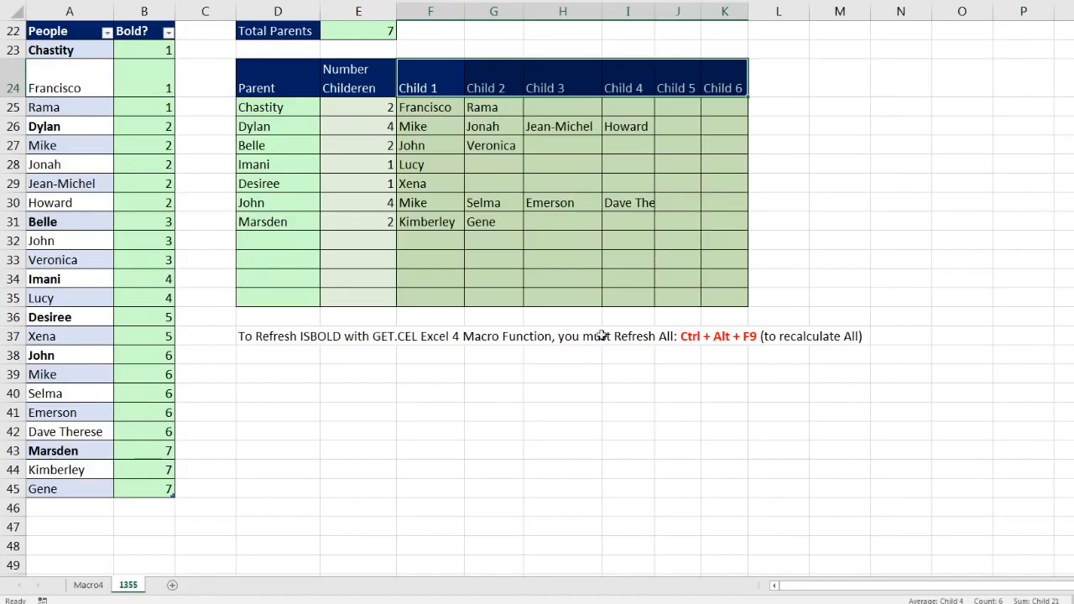
Add a new person's name in A46, directly below the last record of the People table
{"action": "left_click", "coordinate": [78, 501]}
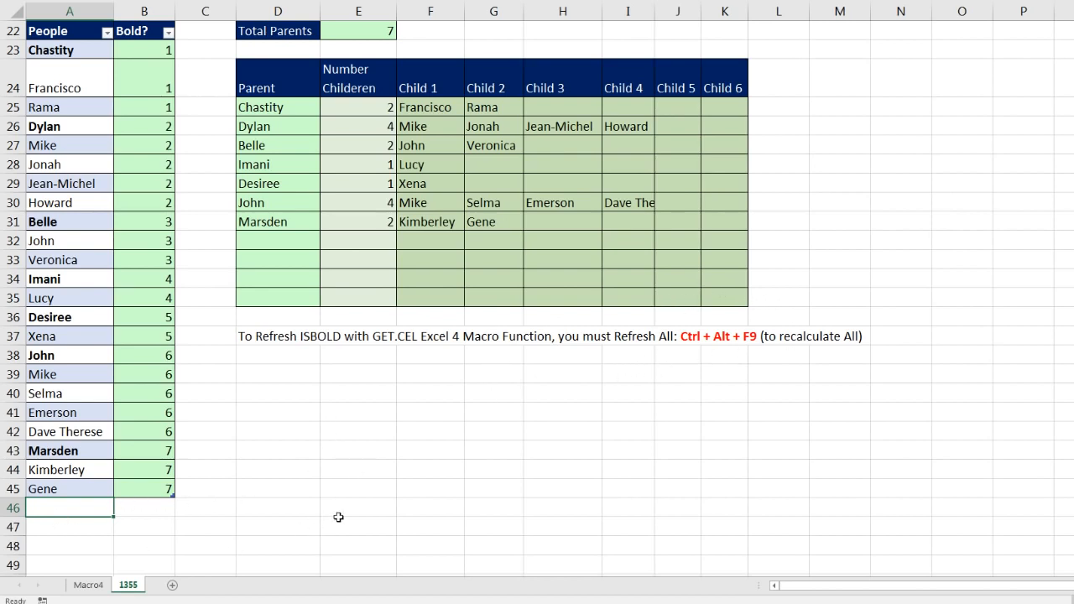
{"action": "type", "text": "Sioux"}
{"action": "key", "text": "ctrl+Return"}
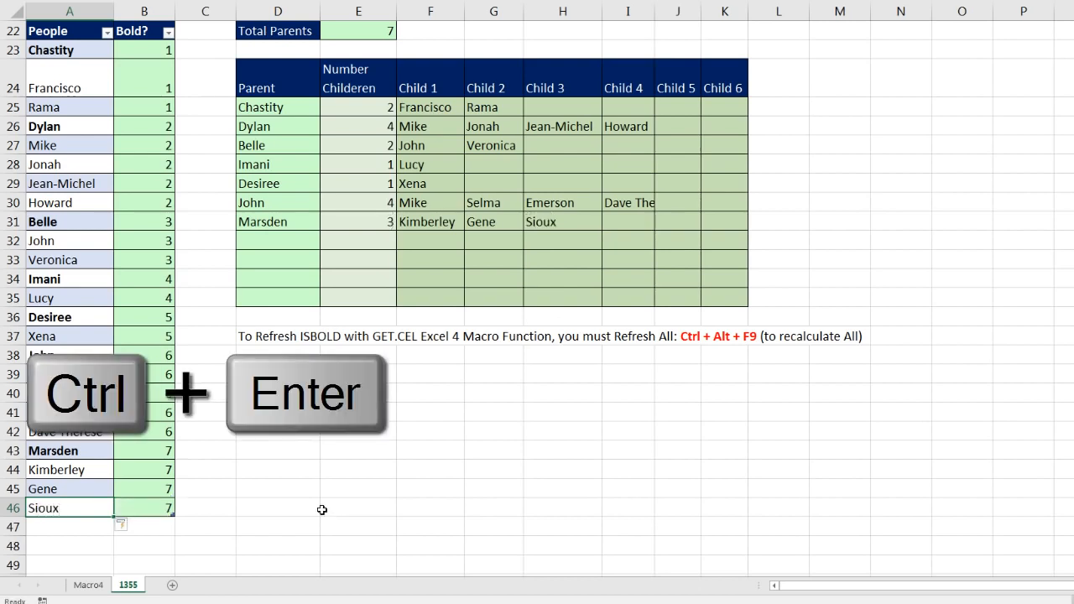
Make the new name in A46 bold and force a full recalculation so it is treated as a parent
{"action": "key", "text": "ctrl+b"}
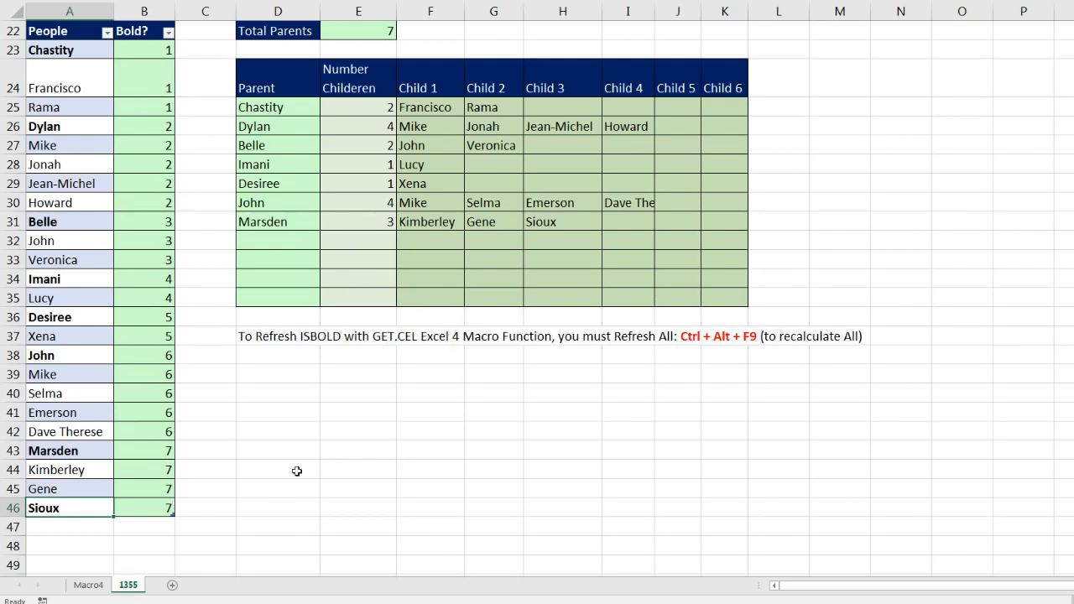
{"action": "key", "text": "ctrl+alt+F9"}
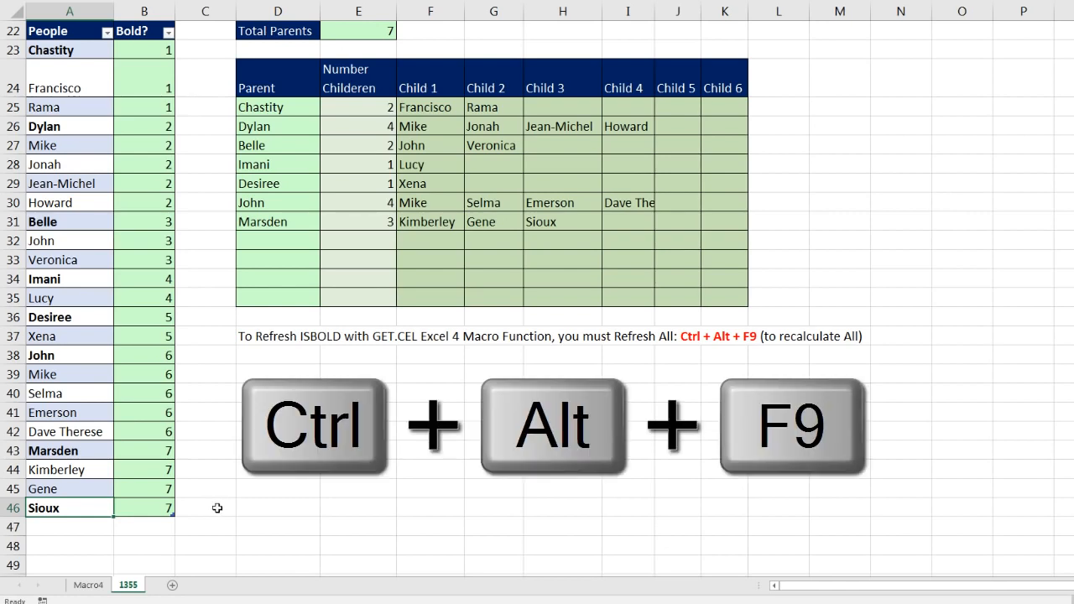
{"action": "key", "text": "ctrl+alt+F9"}
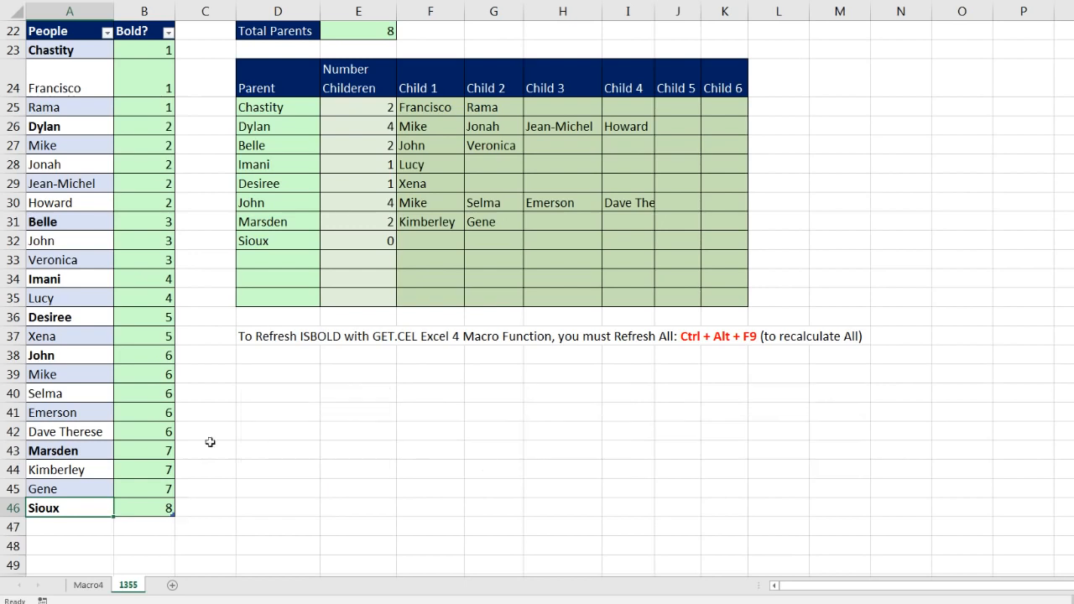
Add three table rows below the new parent and enter a child's name in each of A47, A48 and A49
{"action": "left_click", "coordinate": [139, 505]}
{"action": "key", "text": "Tab"}
{"action": "type", "text": "Bill"}
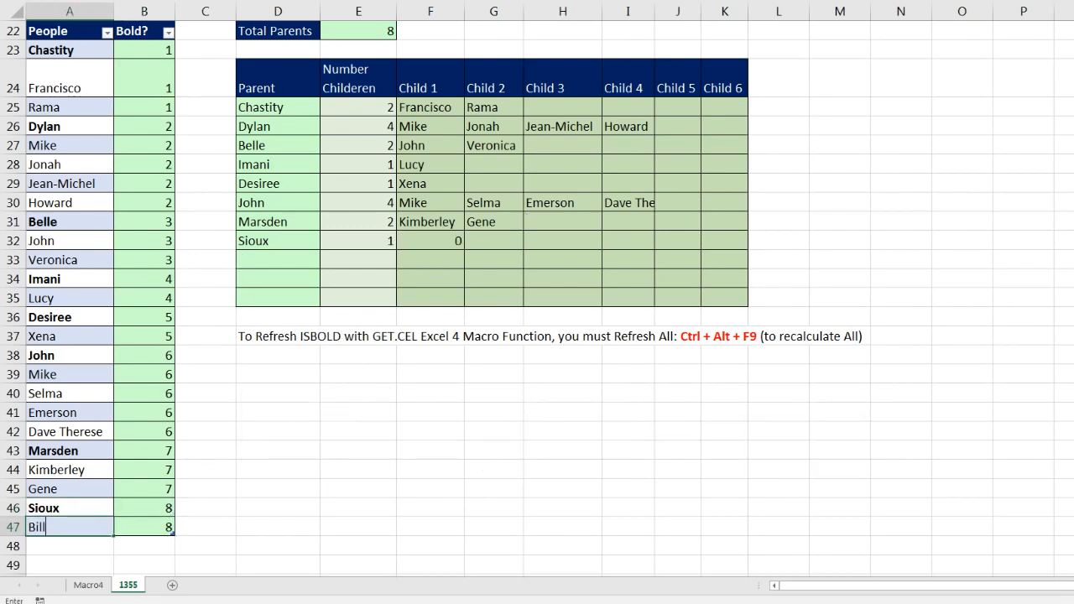
{"action": "type", "text": "y"}
{"action": "key", "text": "Return"}
{"action": "type", "text": "Ri"}
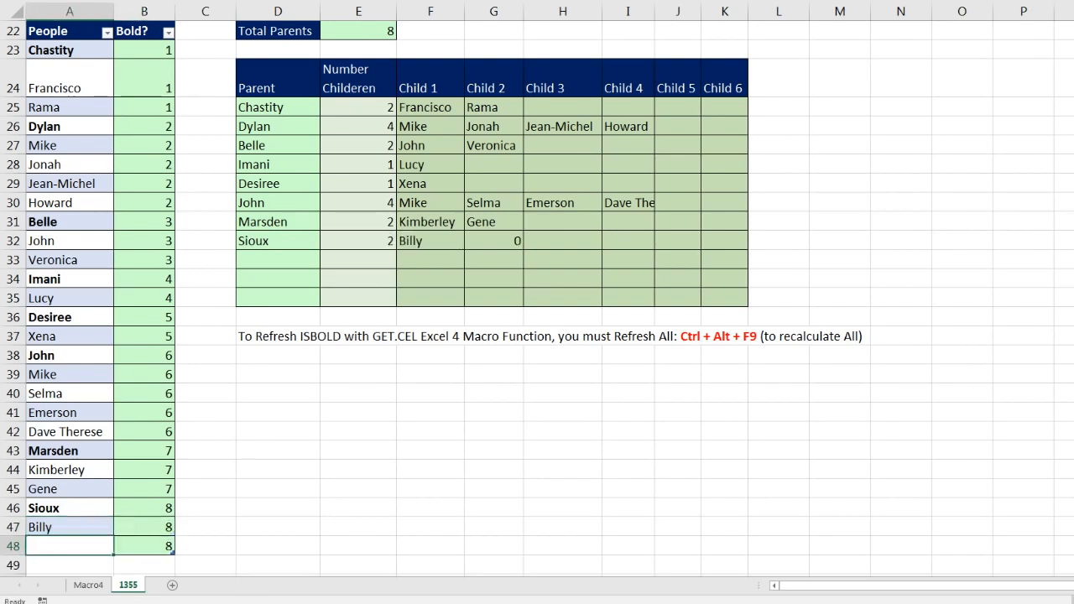
{"action": "type", "text": "na"}
{"action": "key", "text": "Return"}
{"action": "type", "text": "Shel"}
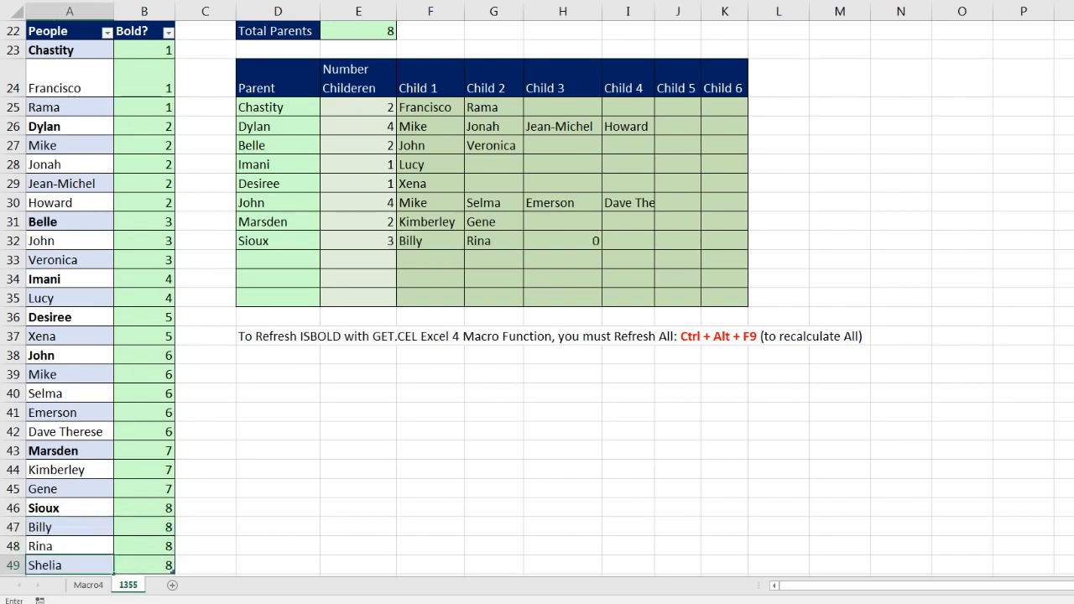
{"action": "type", "text": "ia"}
{"action": "key", "text": "Tab"}
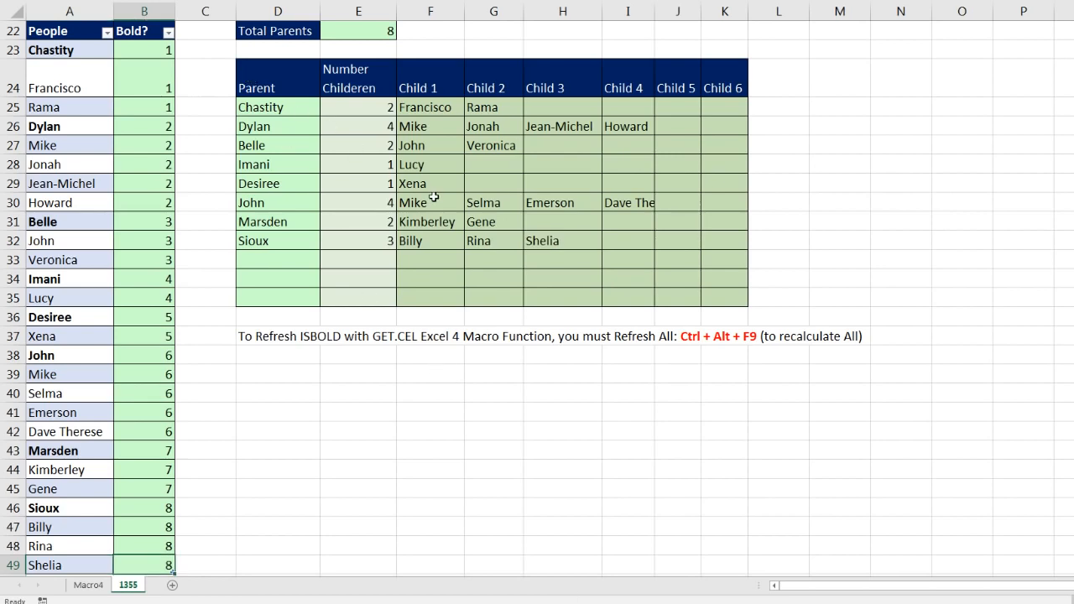
Remove the bold font from the parent name in A36 and force a full recalculation
{"action": "left_click", "coordinate": [67, 222]}
{"action": "left_click", "coordinate": [78, 315]}
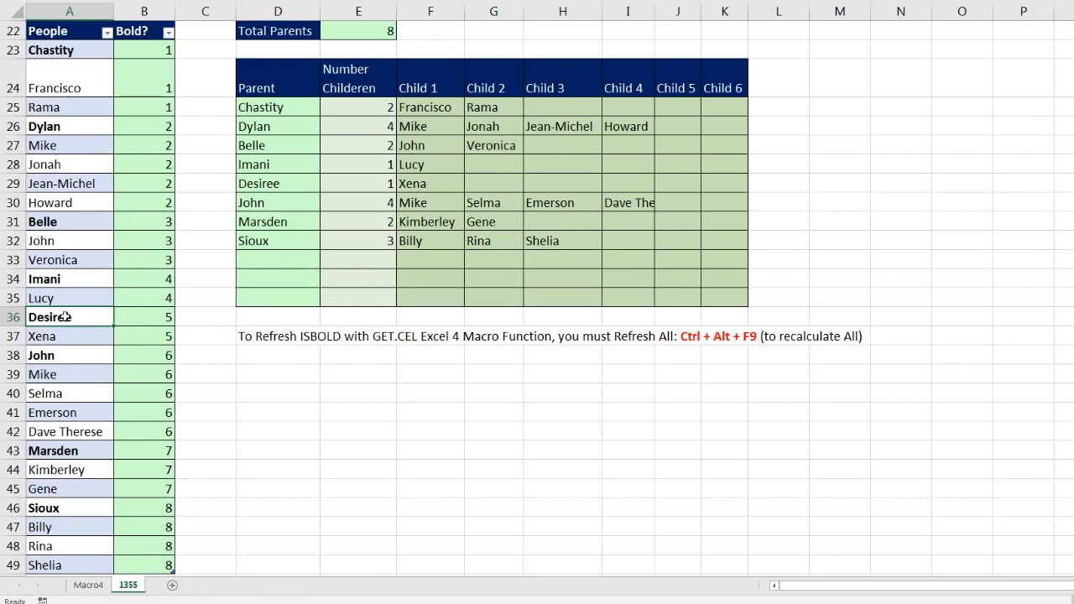
{"action": "key", "text": "ctrl+b"}
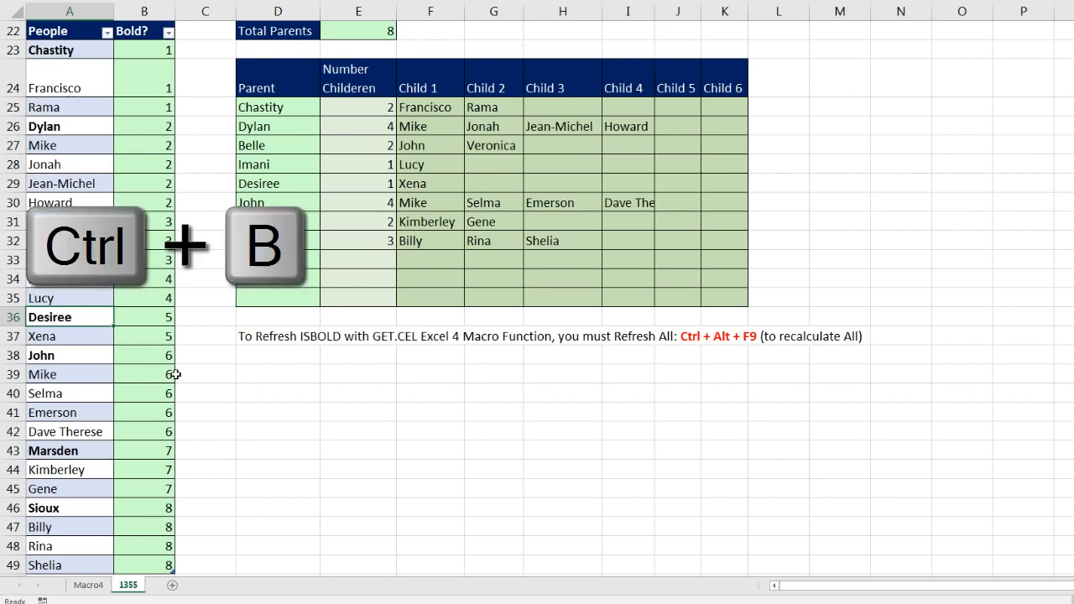
{"action": "key", "text": "ctrl+b"}
{"action": "key", "text": "ctrl+alt+F9"}
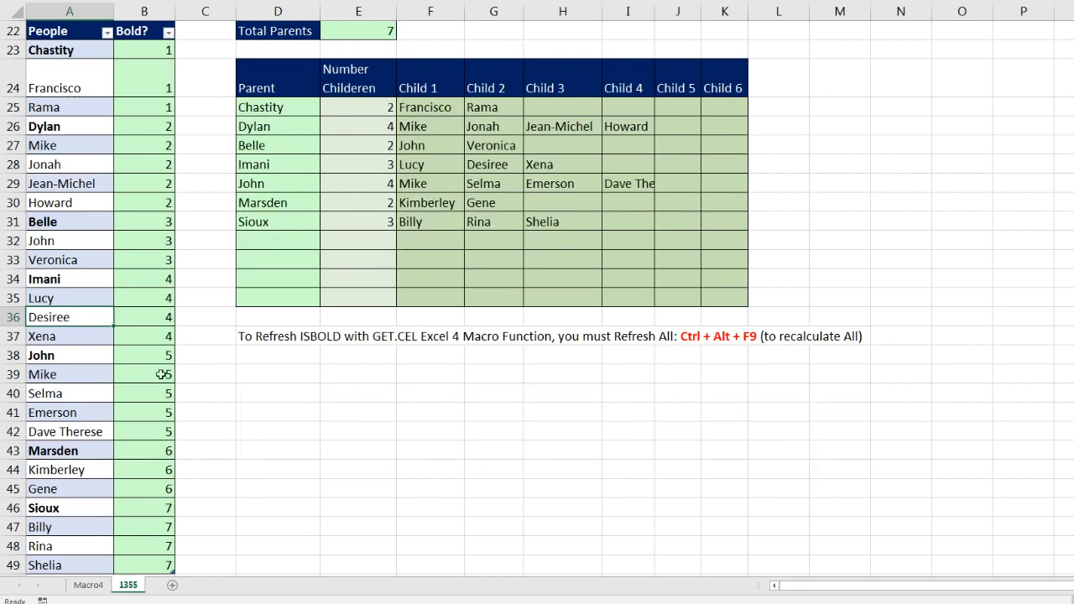
Undo the bold removal in A36 and force a full recalculation again
{"action": "key", "text": "ctrl+z"}
{"action": "key", "text": "ctrl+alt+F9"}
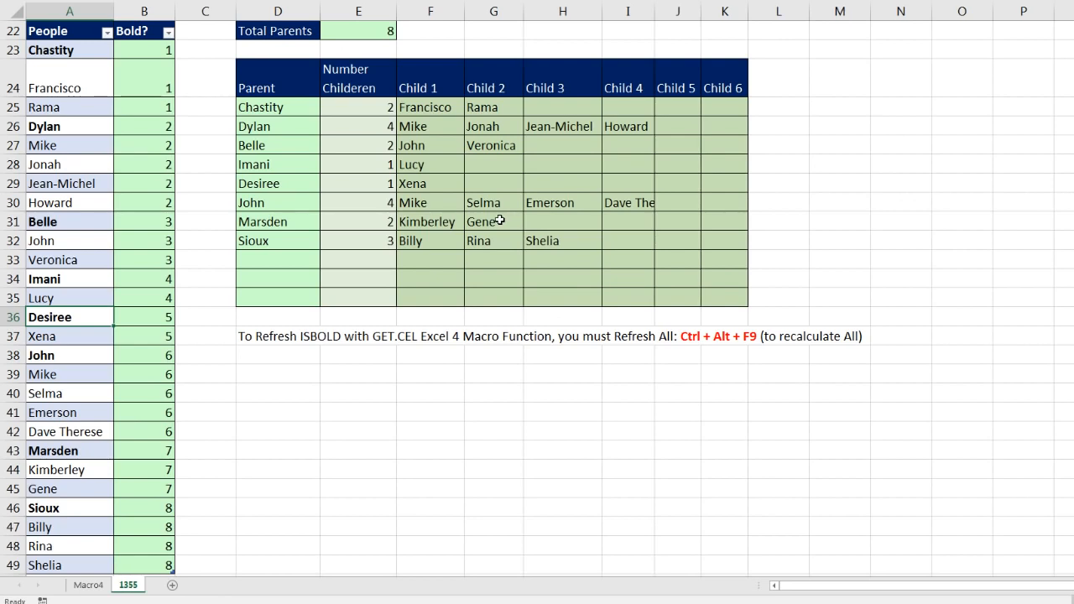
Review the formulas in F25, E25 and D25 that extract children, count children and list parents
{"action": "left_click", "coordinate": [415, 110]}
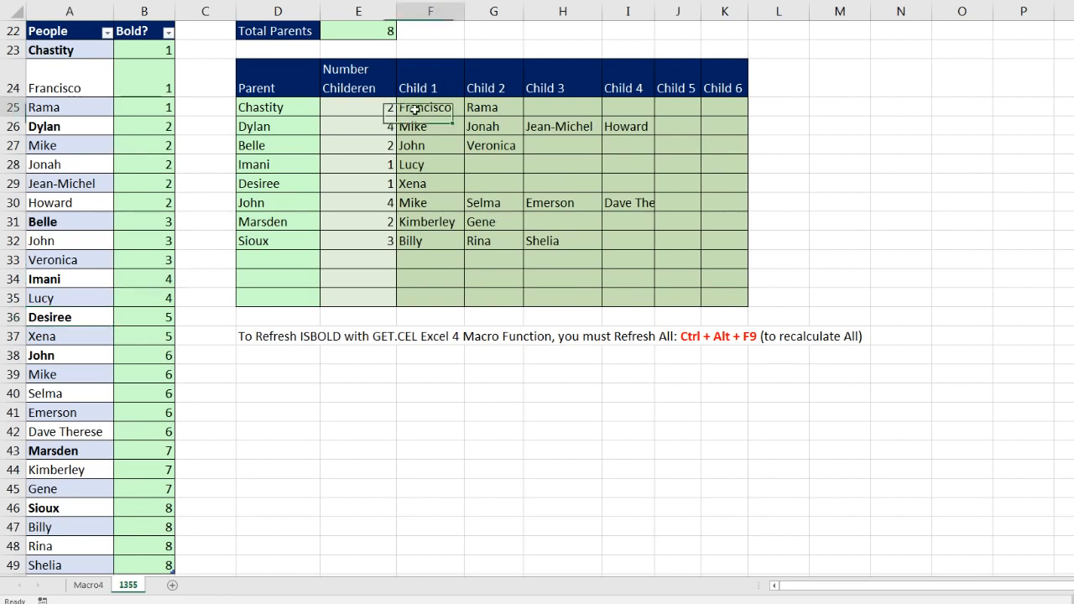
{"action": "key", "text": "F2"}
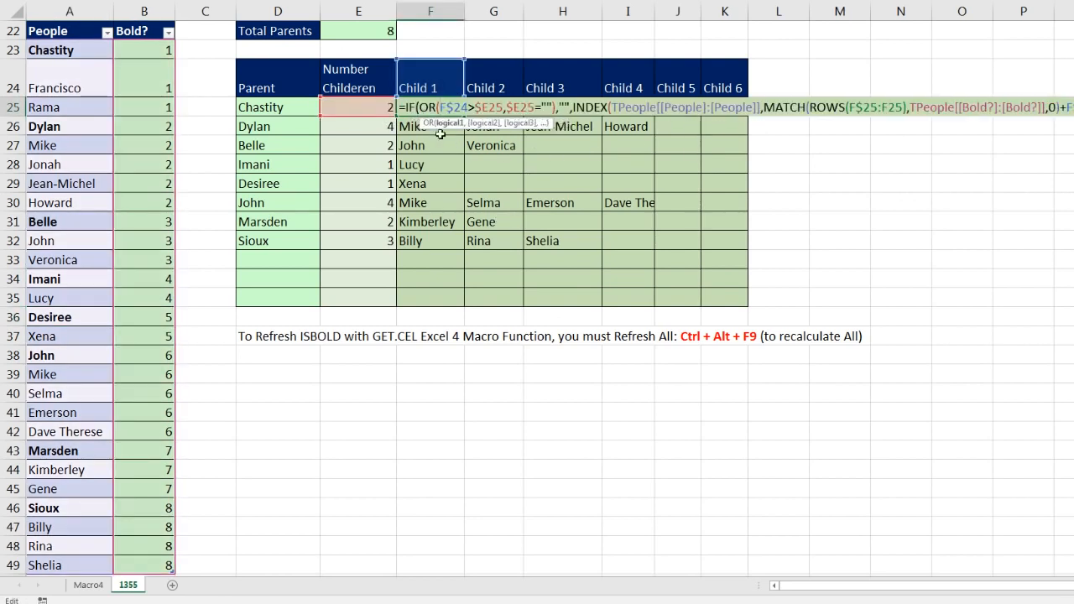
{"action": "key", "text": "Escape"}
{"action": "left_click", "coordinate": [348, 107]}
{"action": "key", "text": "F2"}
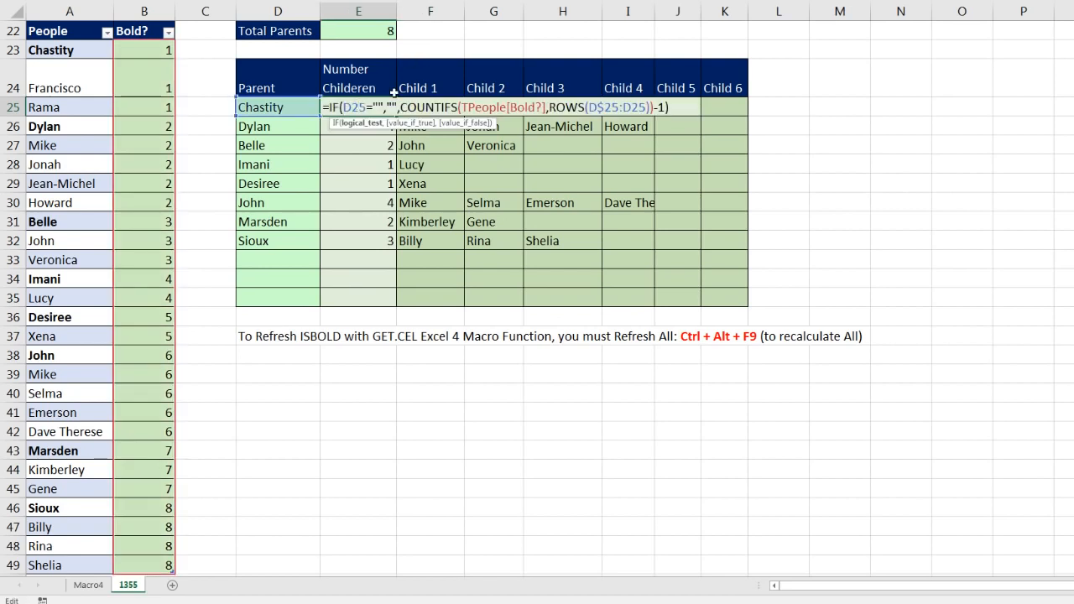
{"action": "key", "text": "Escape"}
{"action": "left_click", "coordinate": [297, 109]}
{"action": "key", "text": "F2"}
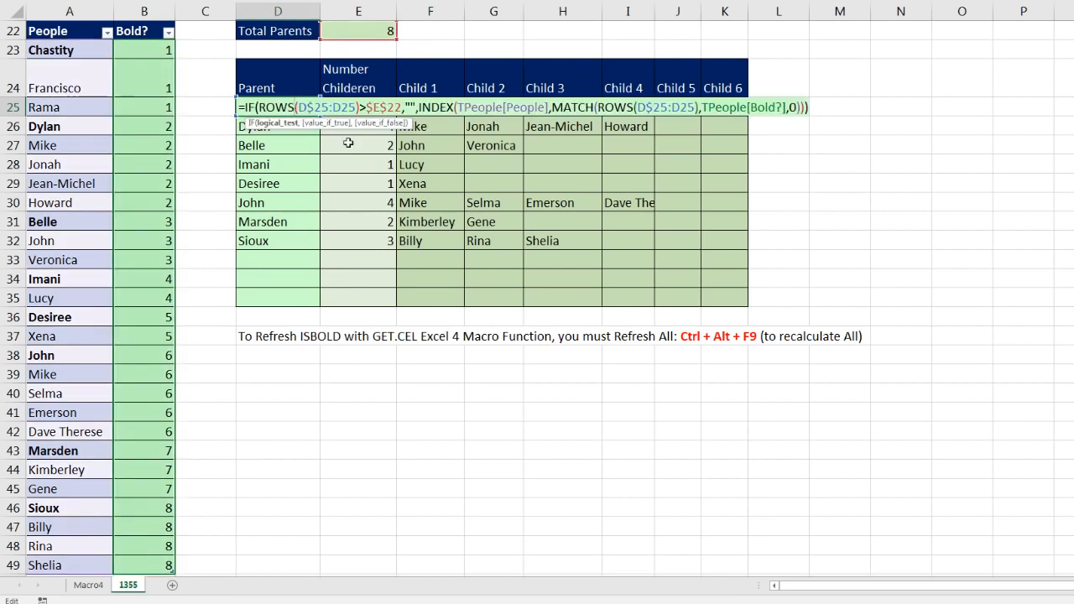
Review the SUM formula in B23 and the definition of the IsBold name, closing both without changes
{"action": "left_click", "coordinate": [155, 47]}
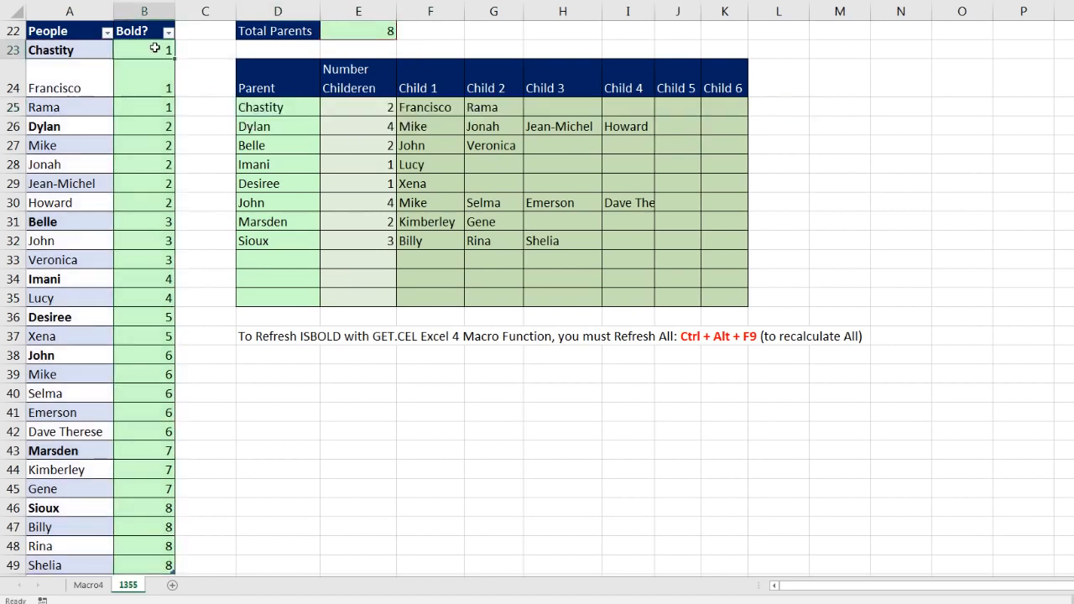
{"action": "key", "text": "F2"}
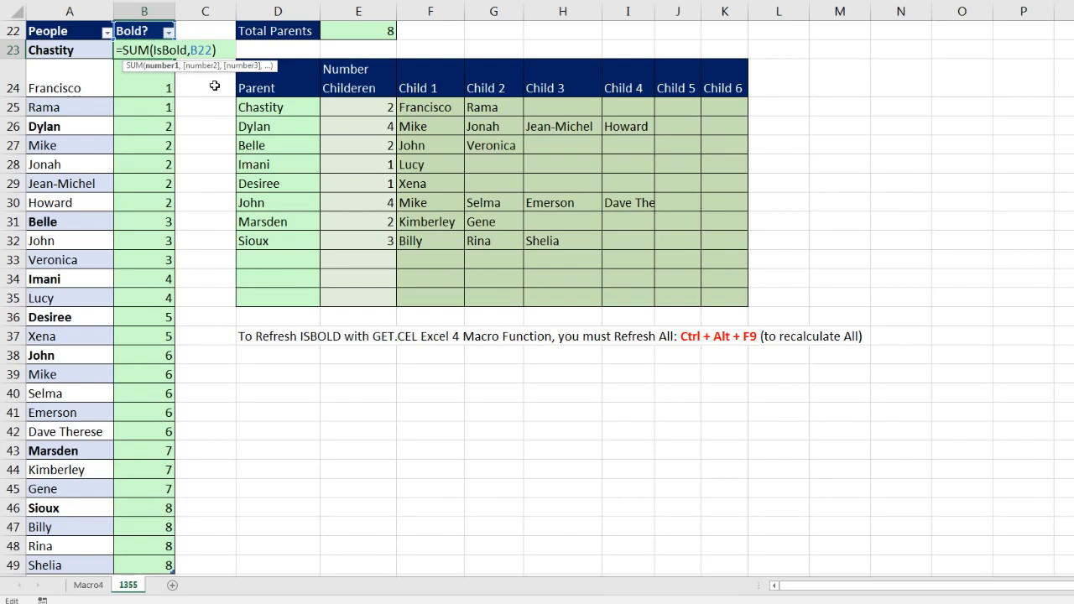
{"action": "key", "text": "ctrl+Return"}
{"action": "key", "text": "ctrl+F3"}
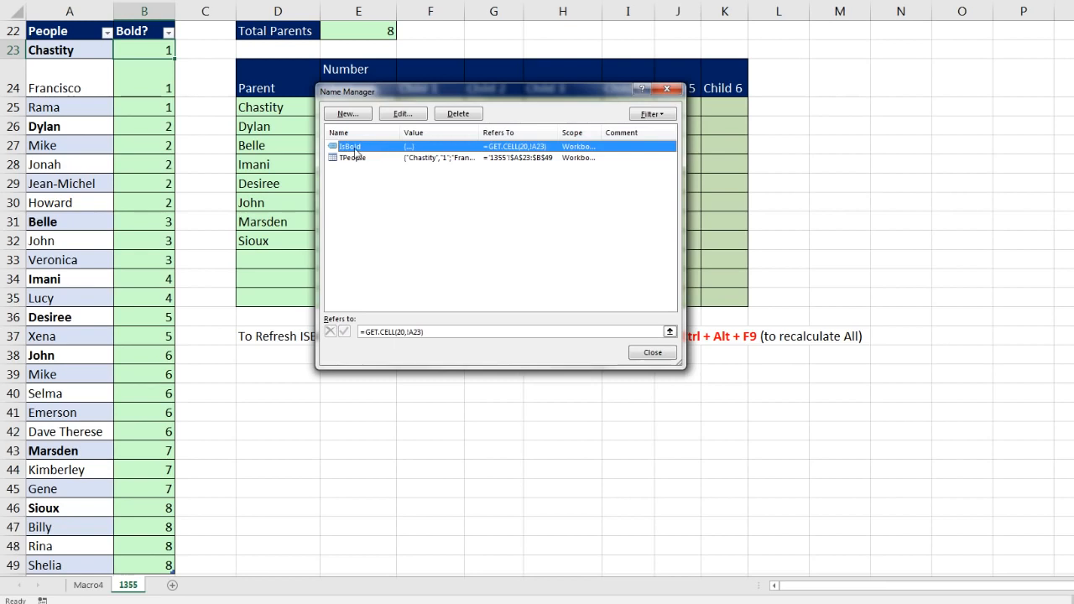
{"action": "double_click", "coordinate": [352, 147]}
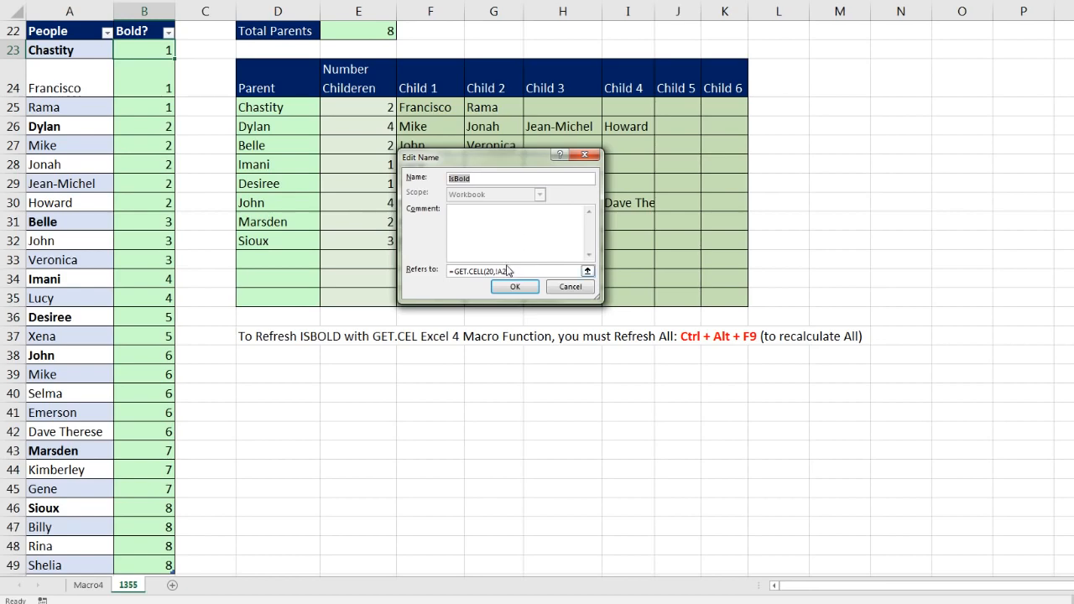
{"action": "key", "text": "Escape"}
{"action": "key", "text": "Escape"}
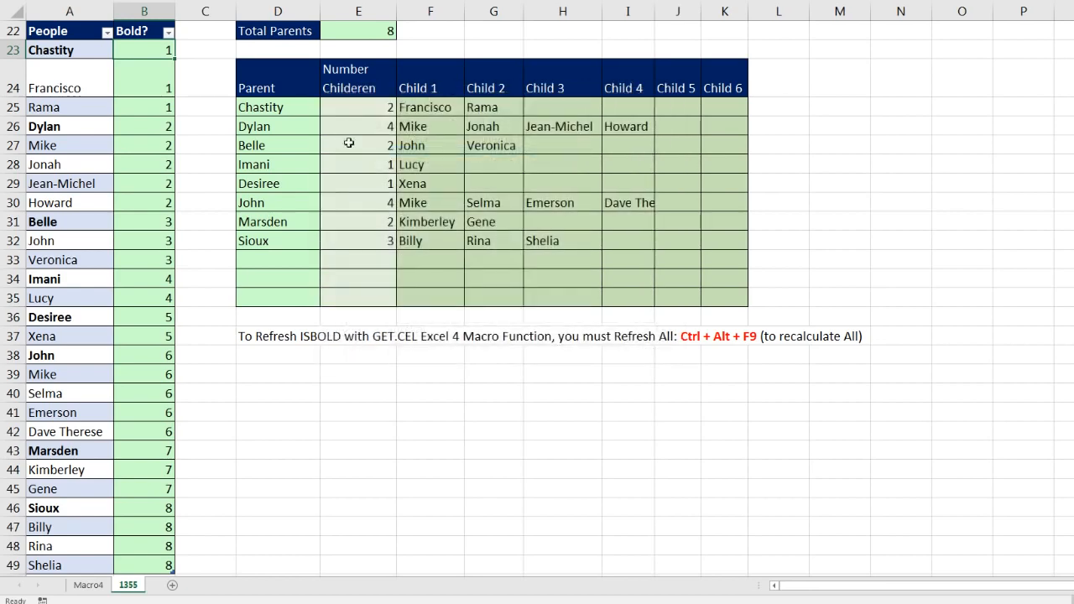
Read through the type_num list in the sheet's GET.CELL comment, and return to the topic list above the tables
{"action": "left_click_drag", "start_coordinate": [796, 585], "coordinate": [974, 601]}
{"action": "scroll", "coordinate": [849, 371], "scroll_direction": "up", "scroll_amount": 7}
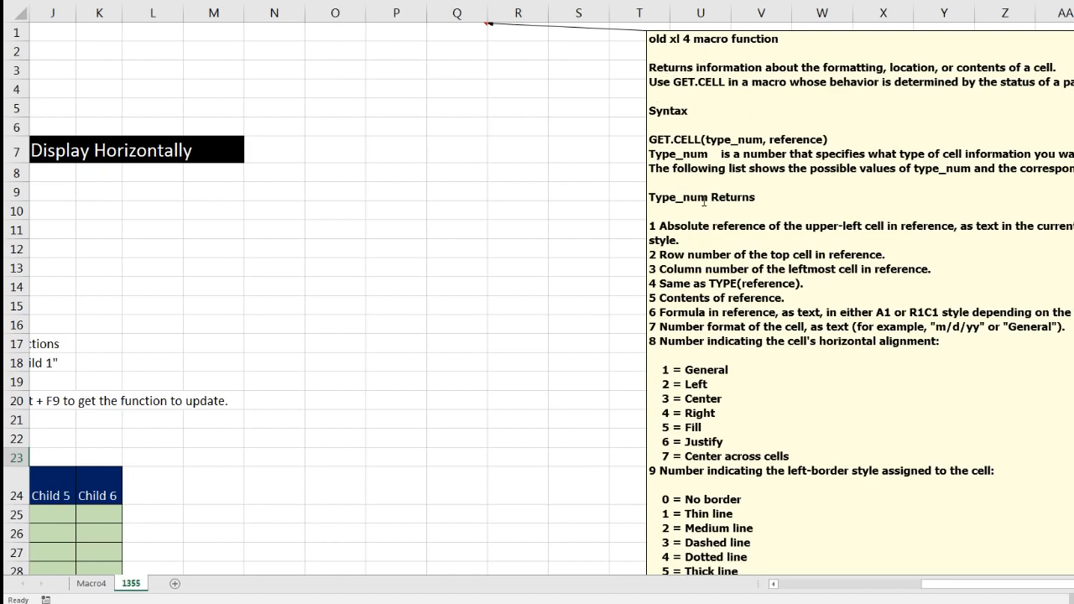
{"action": "scroll", "coordinate": [773, 243], "scroll_direction": "down", "scroll_amount": 10}
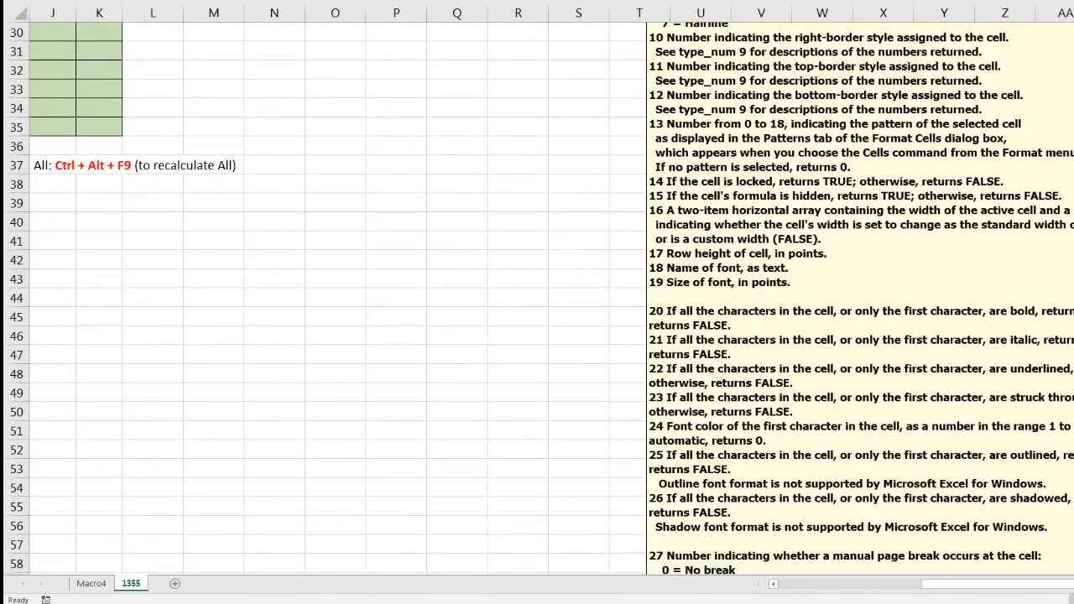
{"action": "scroll", "coordinate": [816, 331], "scroll_direction": "down", "scroll_amount": 20}
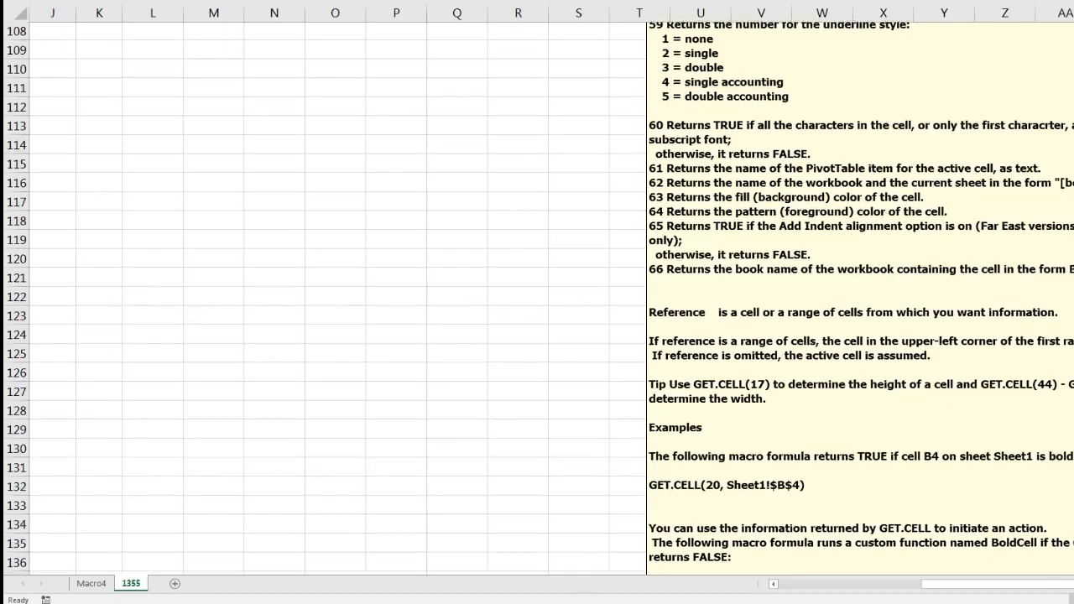
{"action": "scroll", "coordinate": [537, 298], "scroll_direction": "up", "scroll_amount": 20}
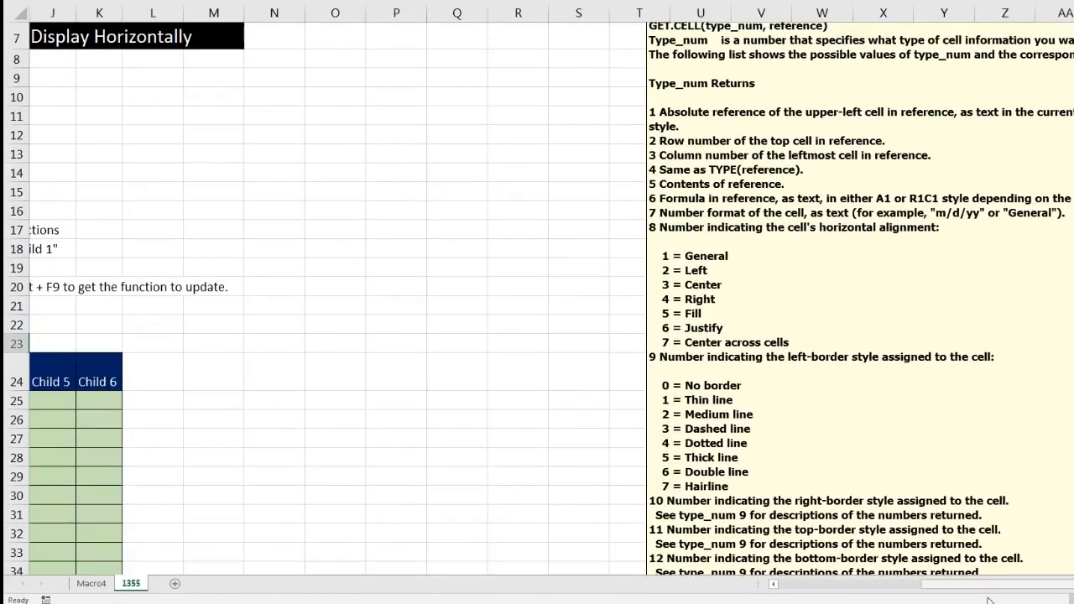
{"action": "scroll", "coordinate": [991, 597], "scroll_direction": "down", "scroll_amount": 5}
{"action": "left_click_drag", "start_coordinate": [1007, 585], "coordinate": [806, 578]}
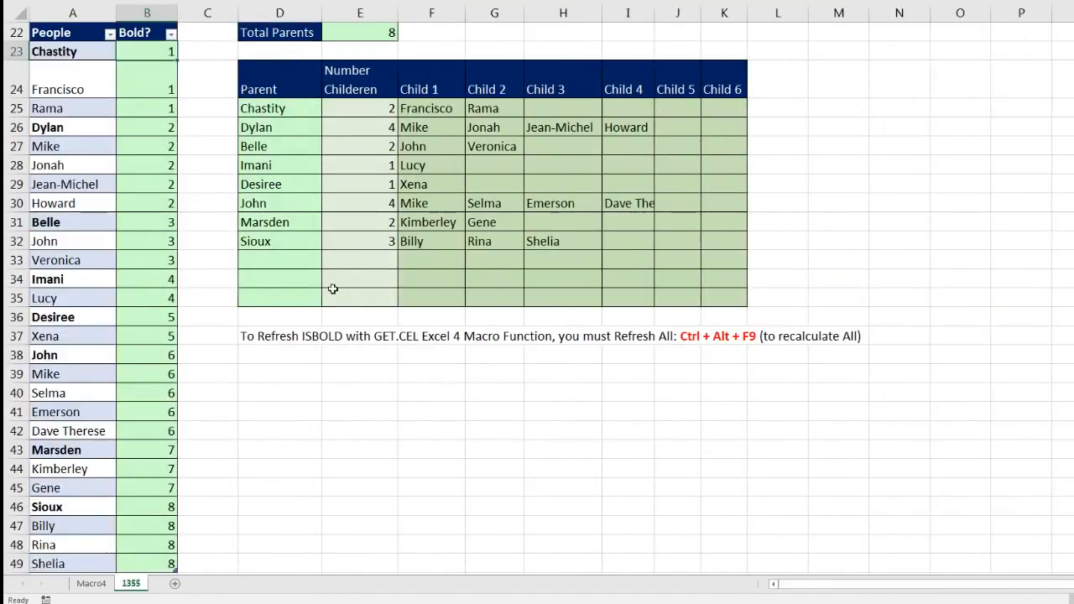
{"action": "scroll", "coordinate": [281, 299], "scroll_direction": "up", "scroll_amount": 3}
{"action": "scroll", "coordinate": [601, 152], "scroll_direction": "up", "scroll_amount": 4}
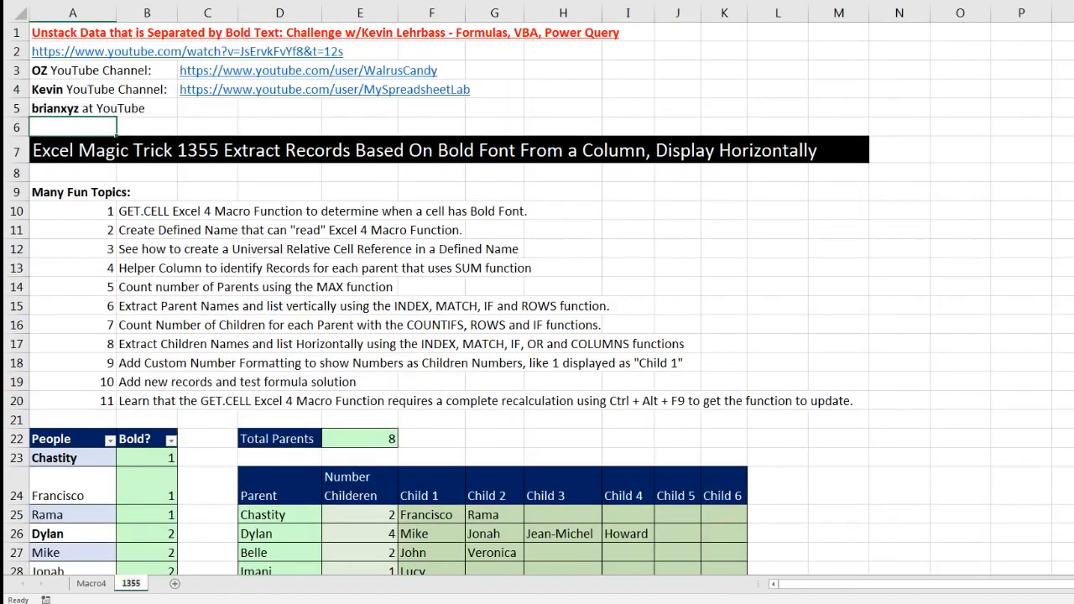